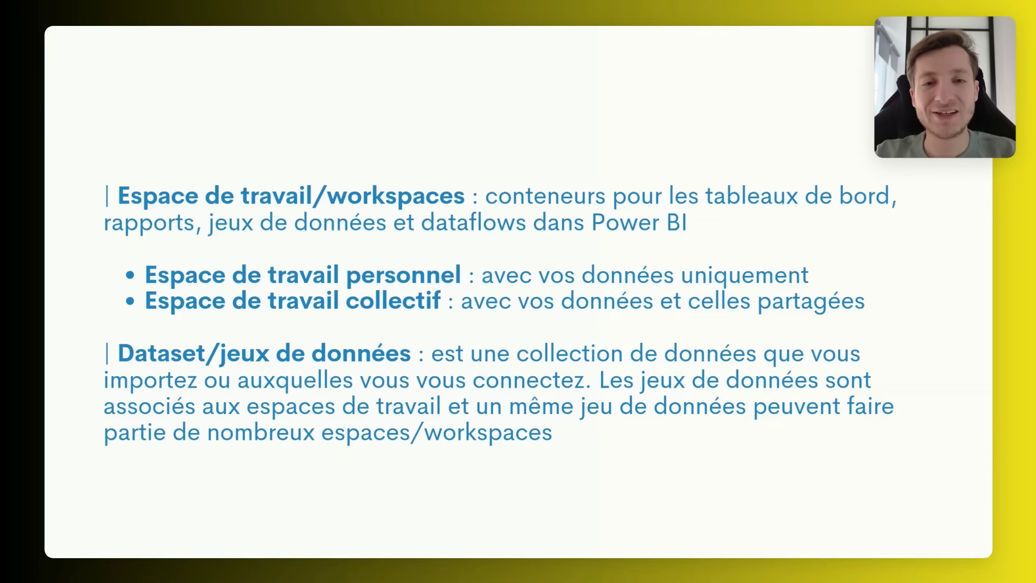
# Step: Advance the slideshow to the Rapport / Tableau de bord slide
pyautogui.press('Right')
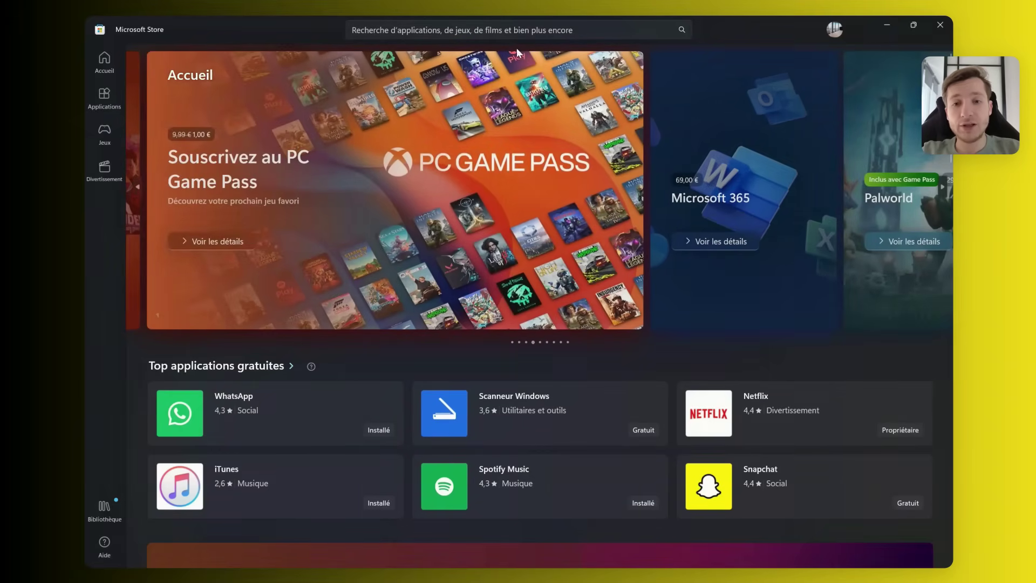
# Step: Search the Store for 'Power BI' and launch Power BI Desktop
pyautogui.click(500, 30)
pyautogui.write('Power BI')
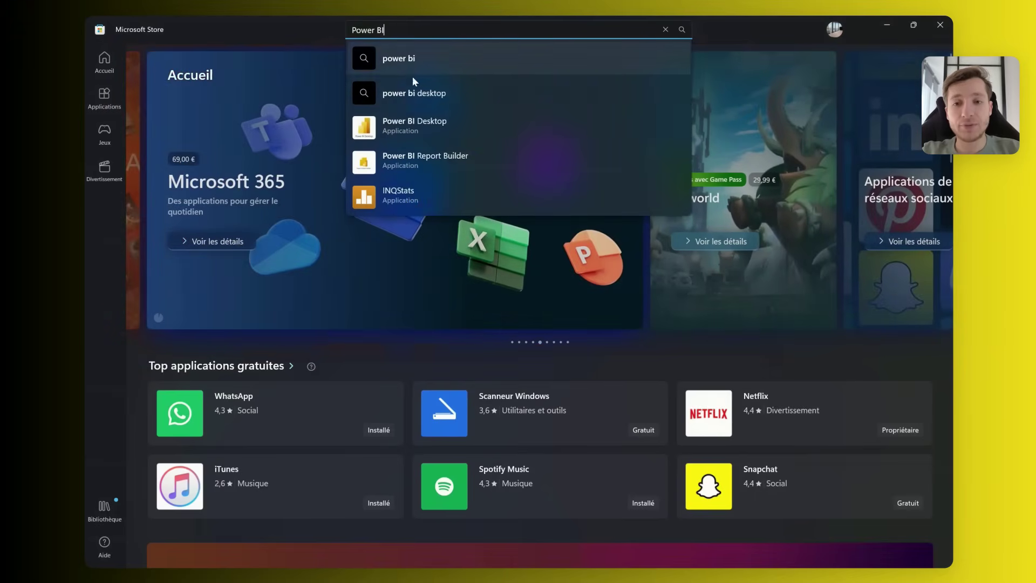
pyautogui.click(430, 112)
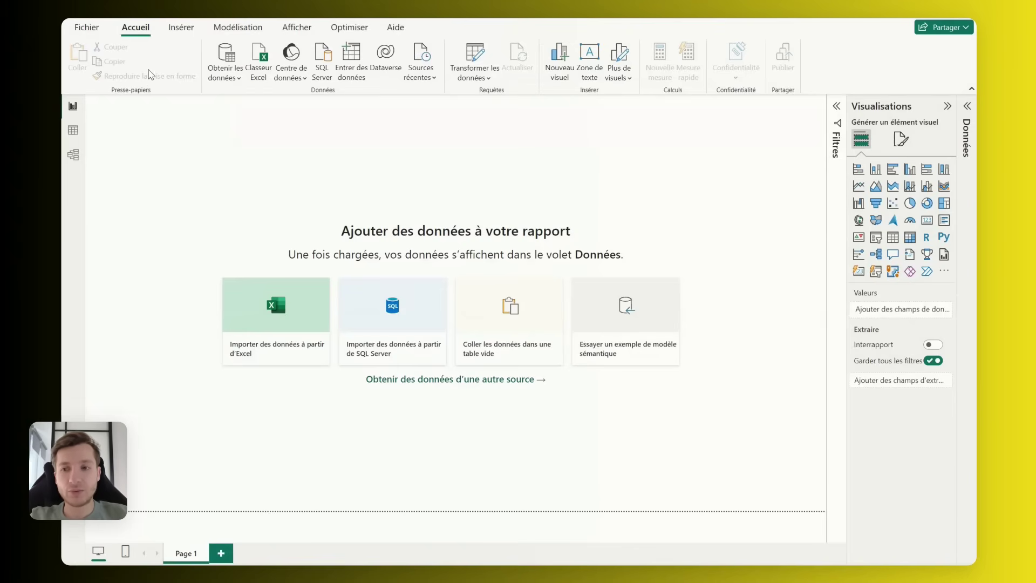
pyautogui.click(89, 27)
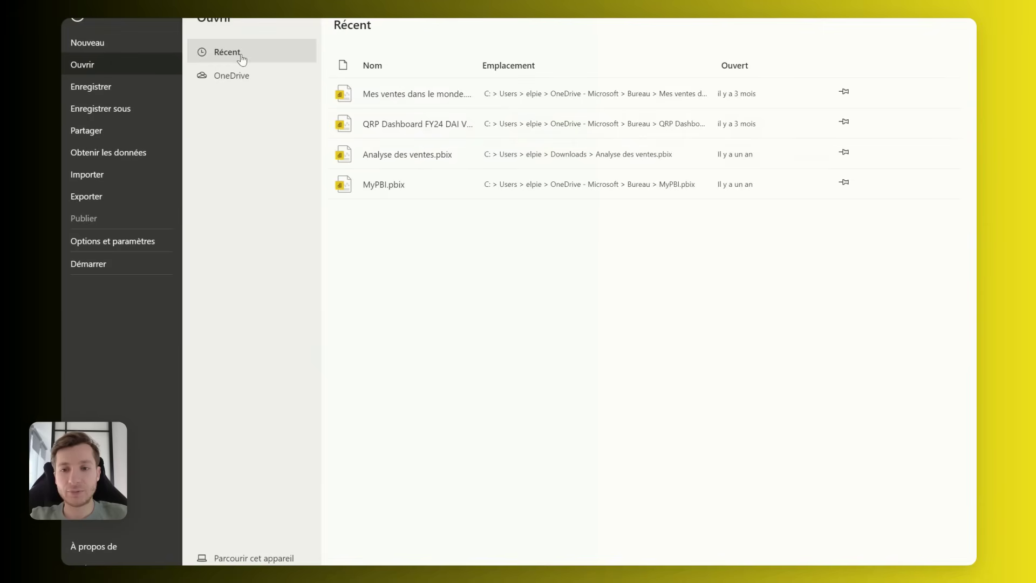
pyautogui.click(78, 20)
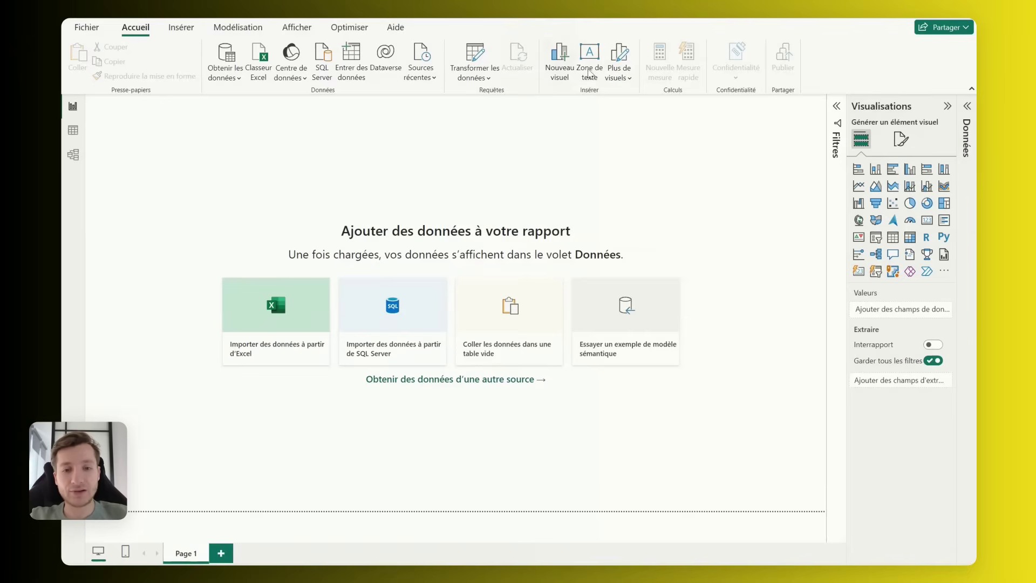
# Step: Expand the Données pane and browse the Insérer, Modélisation, Afficher and Optimiser ribbons
pyautogui.click(967, 114)
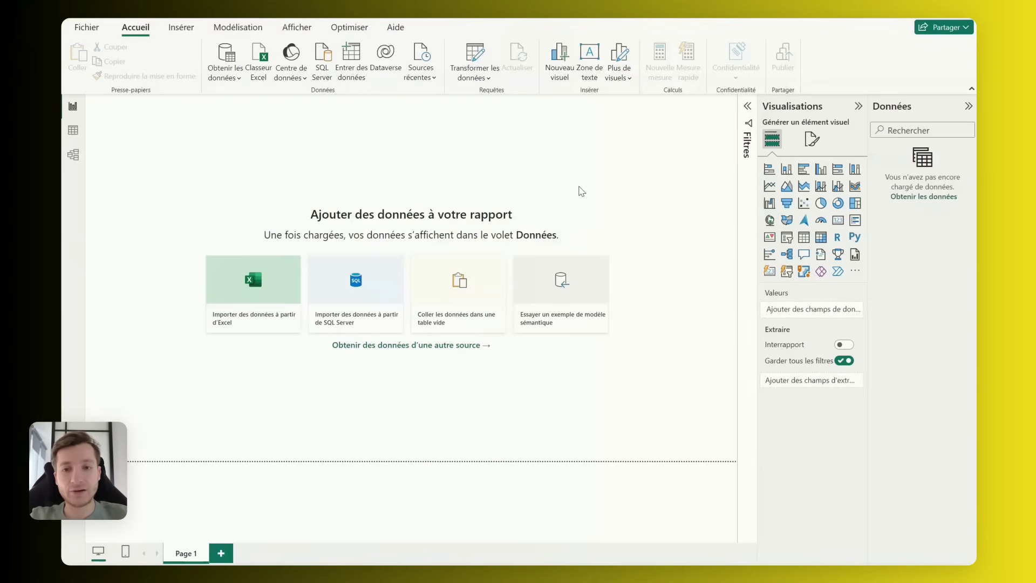
pyautogui.click(191, 31)
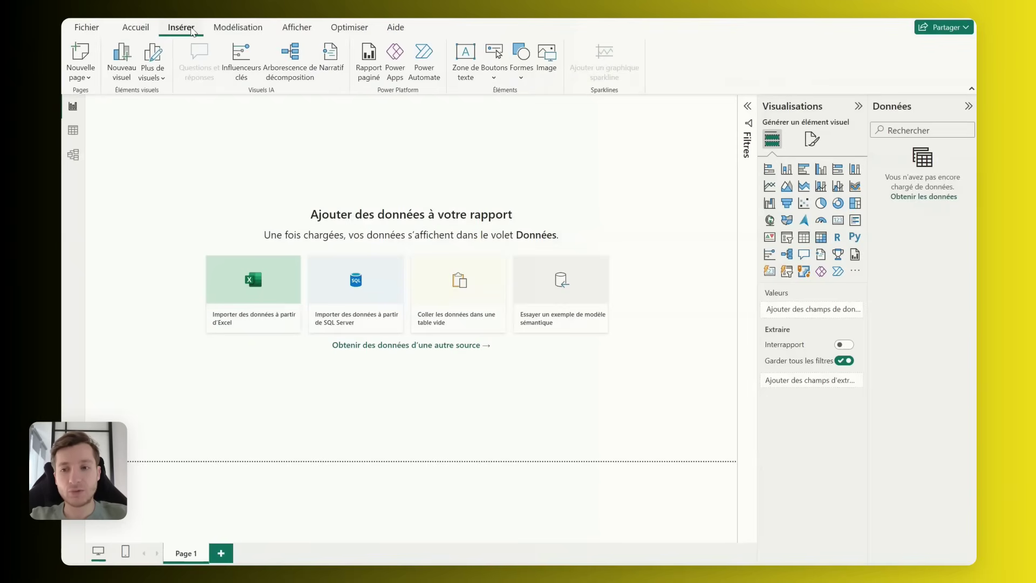
pyautogui.click(264, 25)
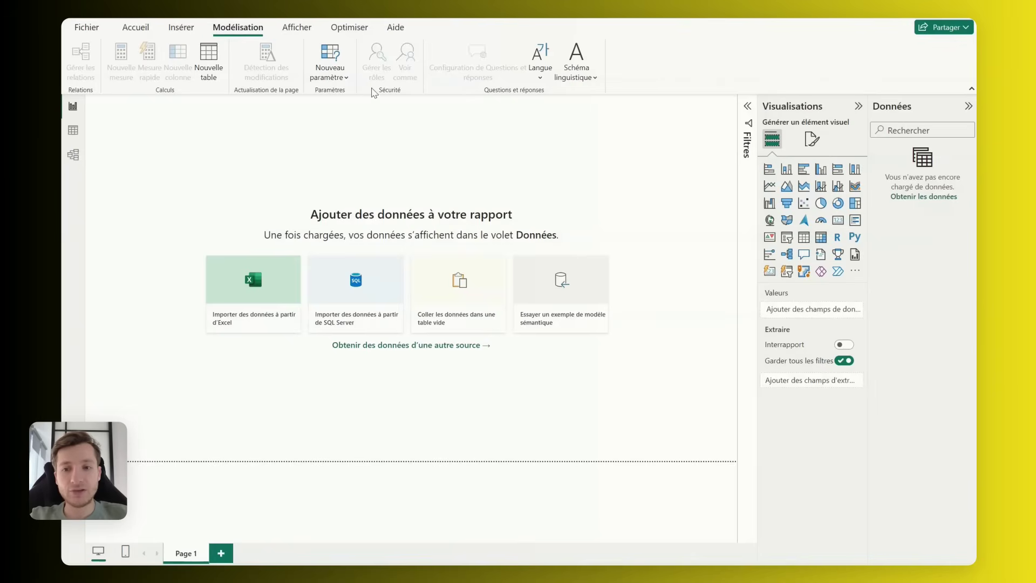
pyautogui.click(300, 28)
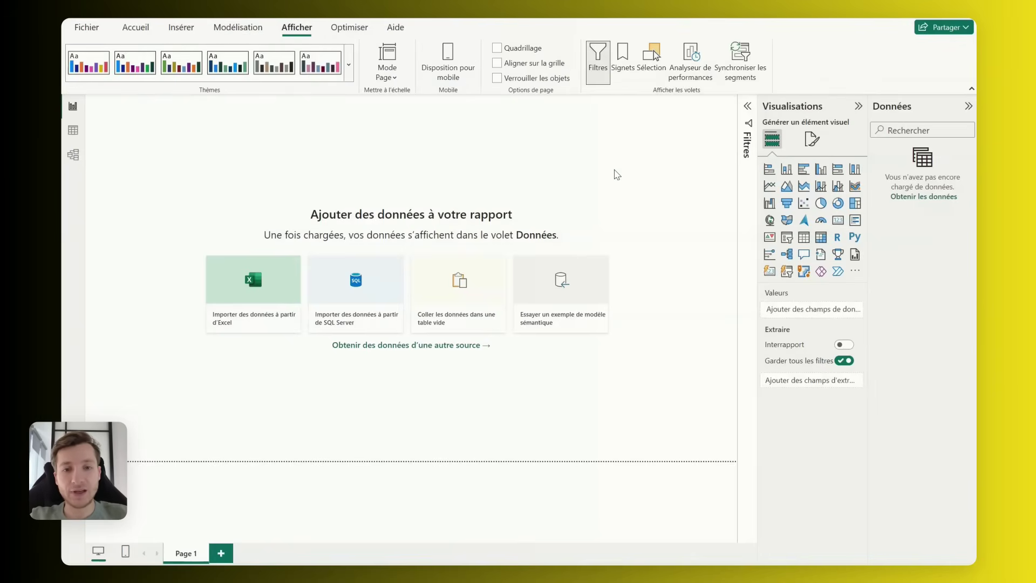
pyautogui.click(355, 34)
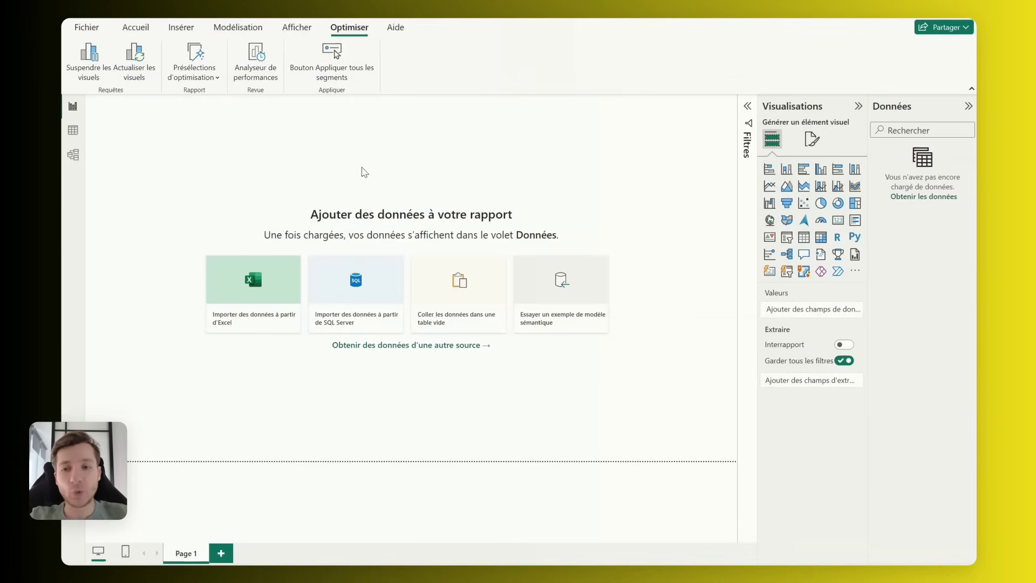
pyautogui.click(135, 28)
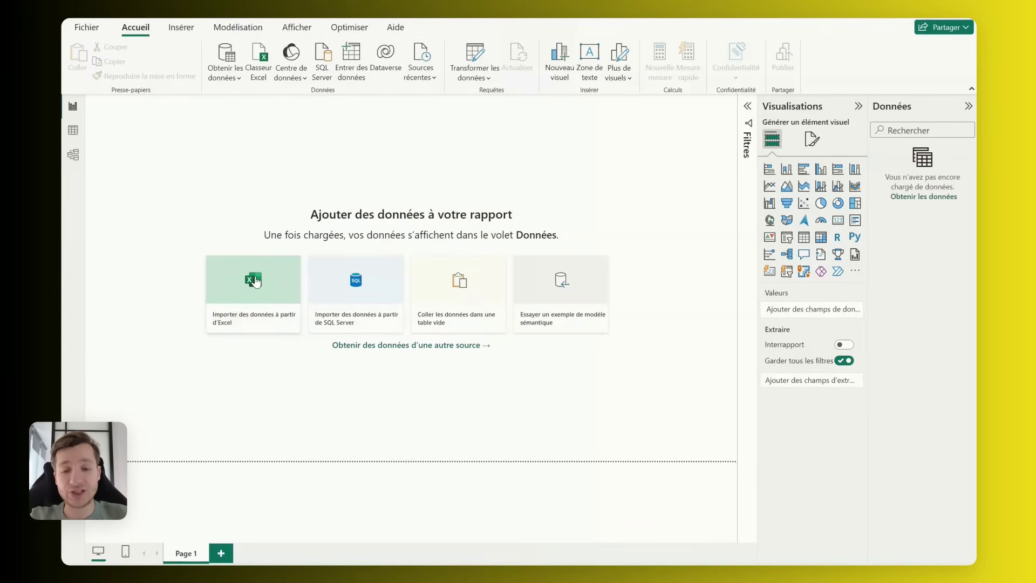
# Step: Import Table1 from the Copie de SampleData Excel workbook and scroll through its preview
pyautogui.click(256, 281)
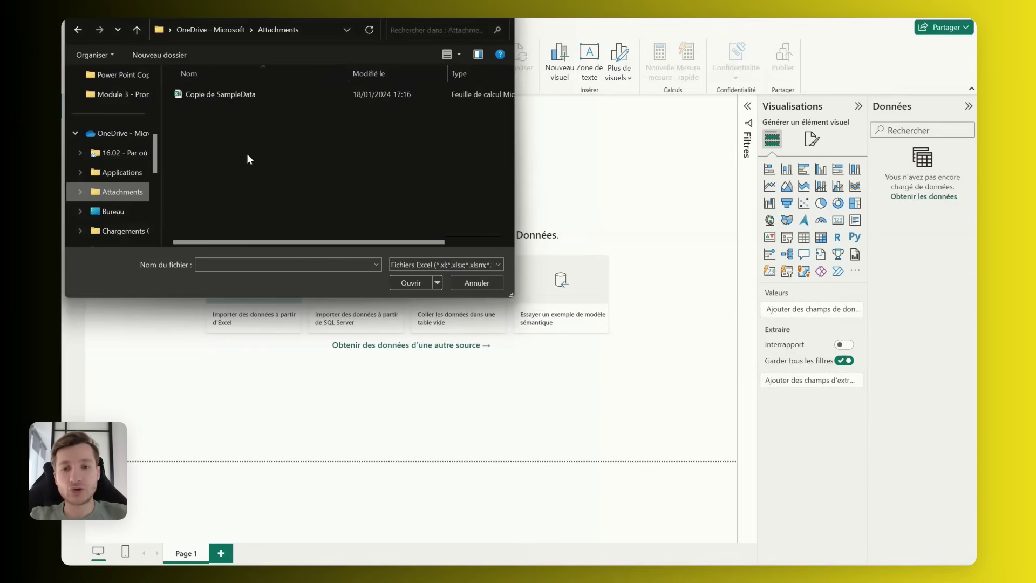
pyautogui.doubleClick(219, 95)
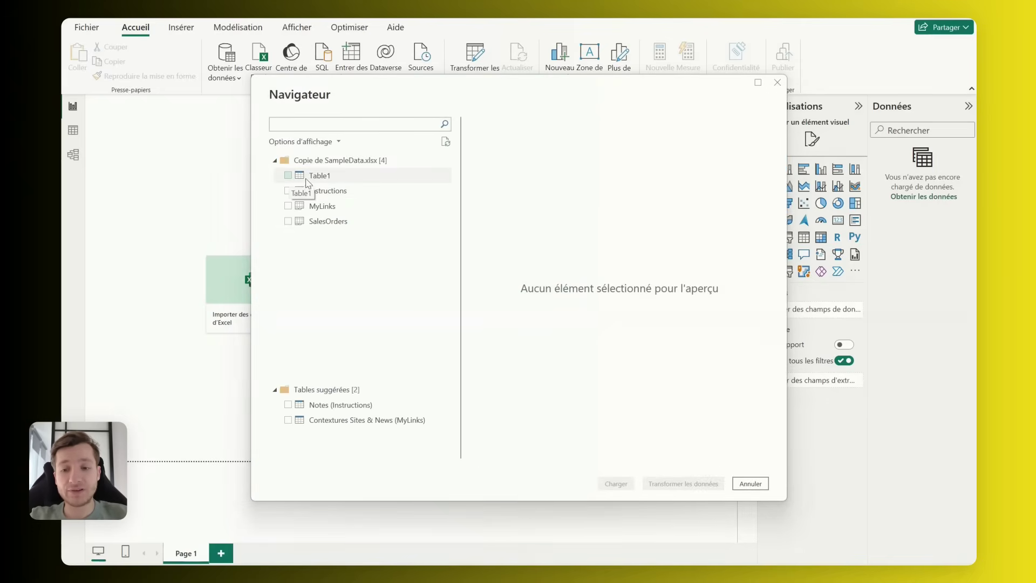
pyautogui.click(288, 175)
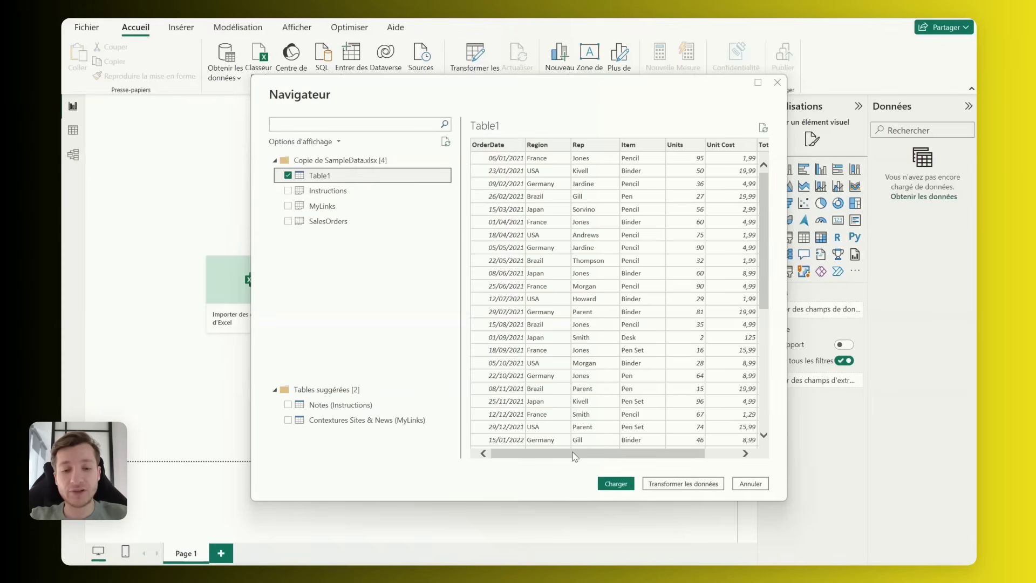
pyautogui.moveTo(575, 456); pyautogui.dragTo(539, 442)
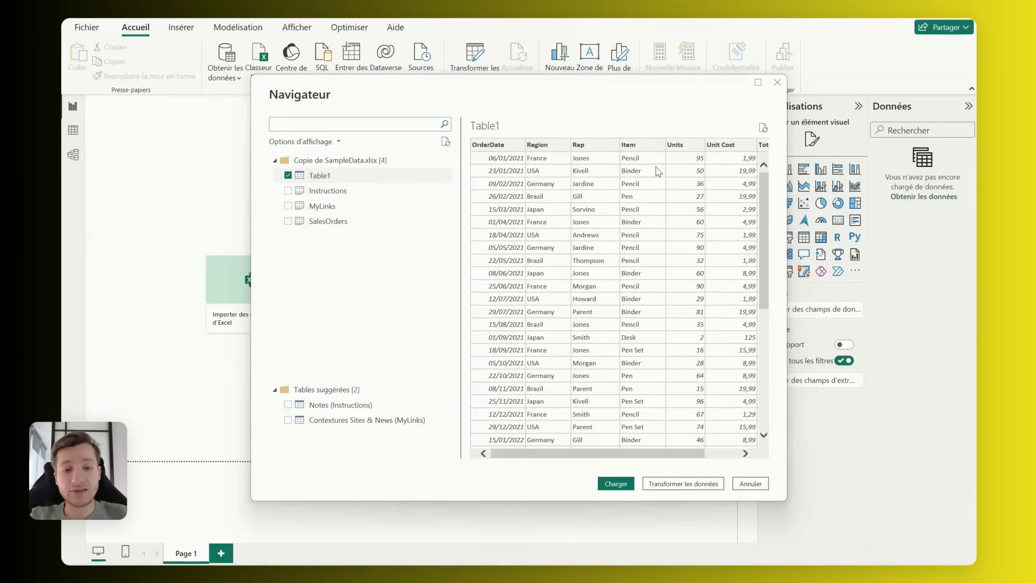
pyautogui.moveTo(671, 454); pyautogui.dragTo(723, 455)
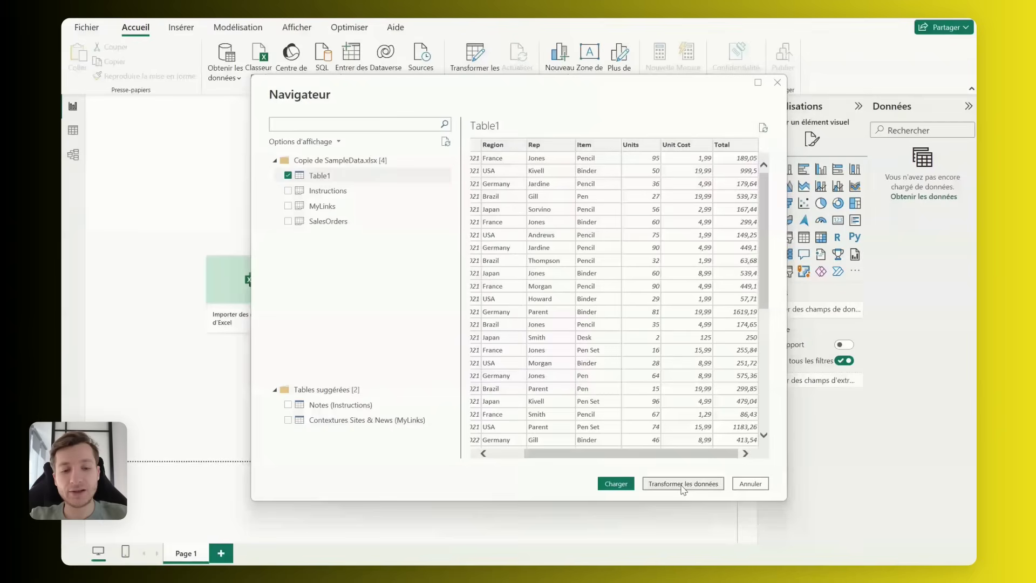
# Step: Open Table1 in Power Query, scroll through its rows and select the Unit Cost column
pyautogui.click(684, 489)
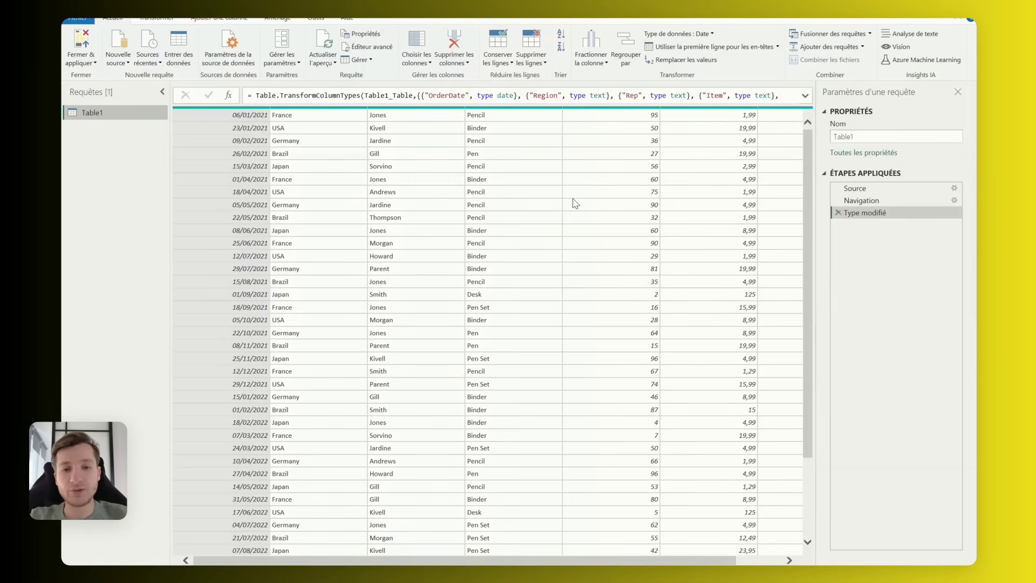
pyautogui.scroll(-1, 400, 160)
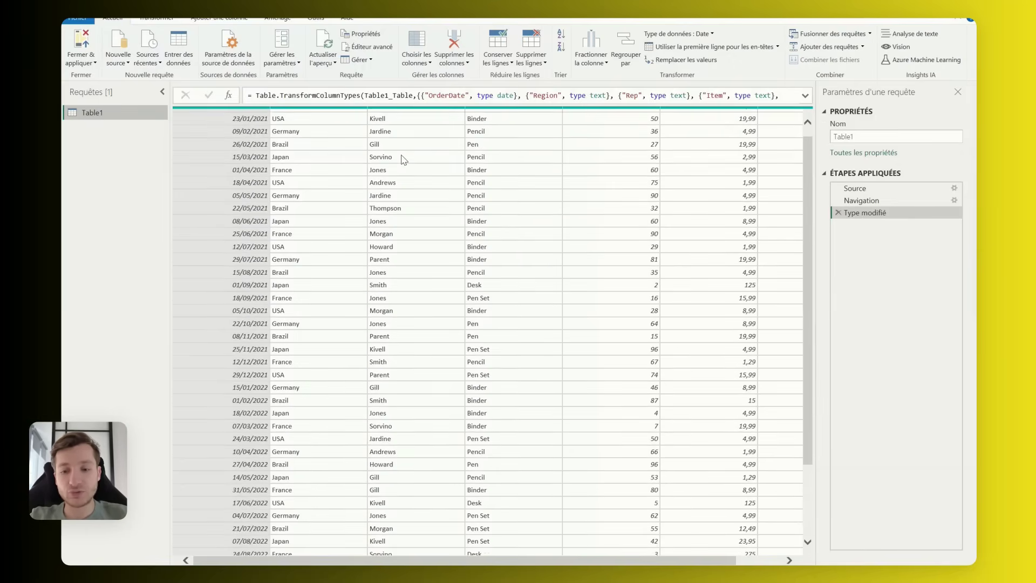
pyautogui.scroll(-1, 400, 160)
pyautogui.scroll(2, 397, 157)
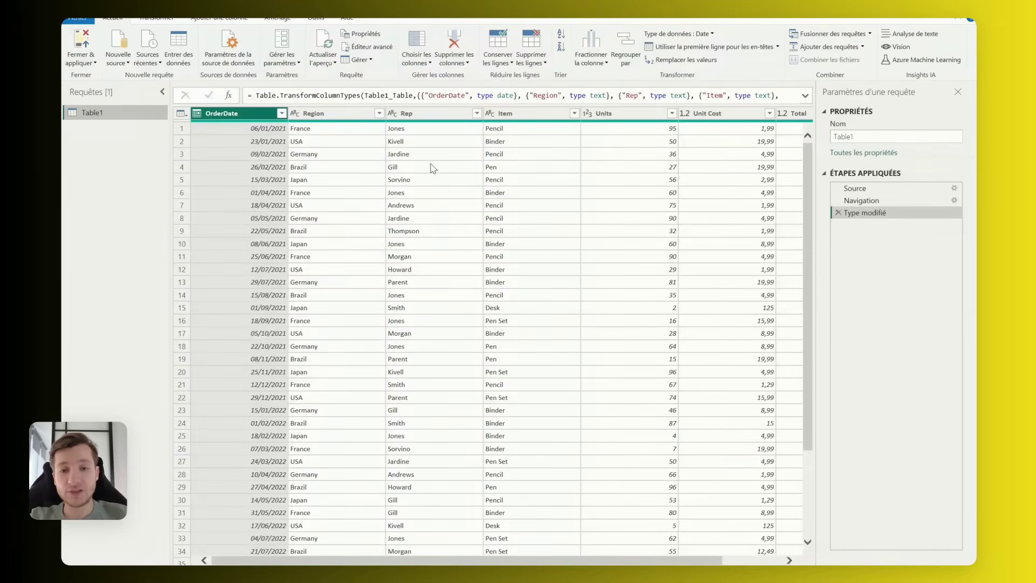
pyautogui.hscroll(3, 590, 180)
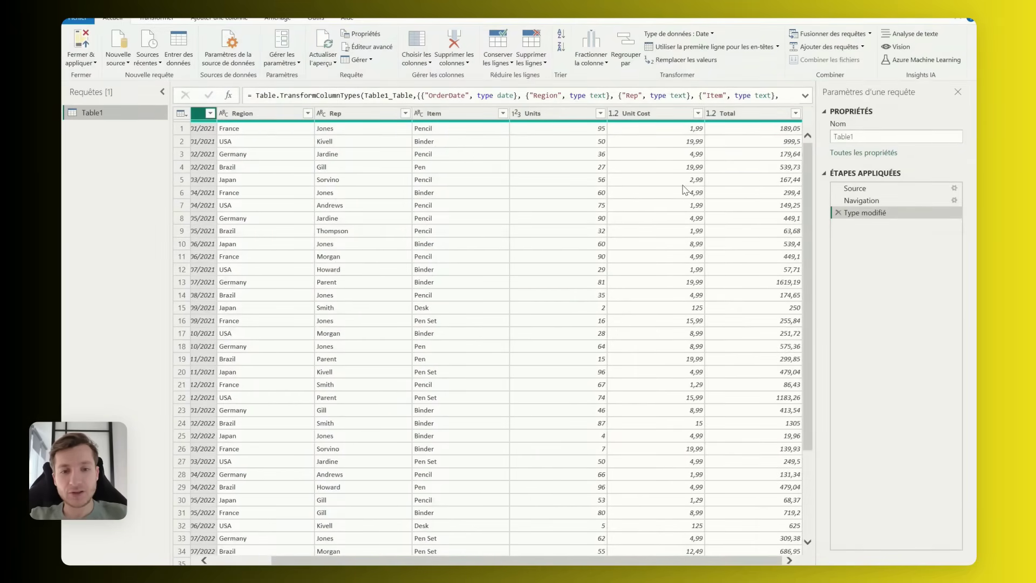
pyautogui.click(638, 117)
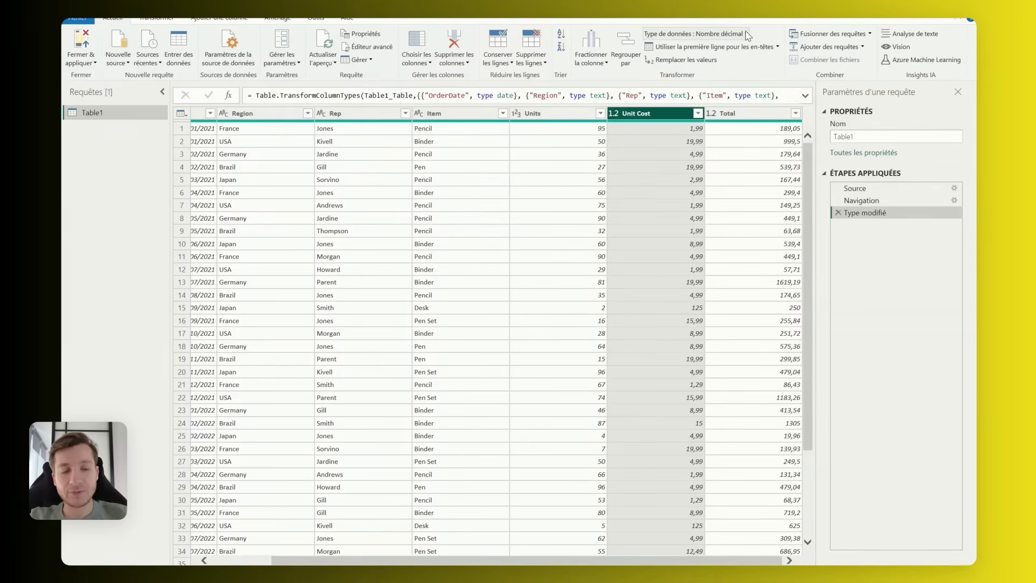
# Step: Change the Unit Cost column to fixed decimal number, replacing the existing type conversion
pyautogui.click(696, 33)
pyautogui.click(615, 115)
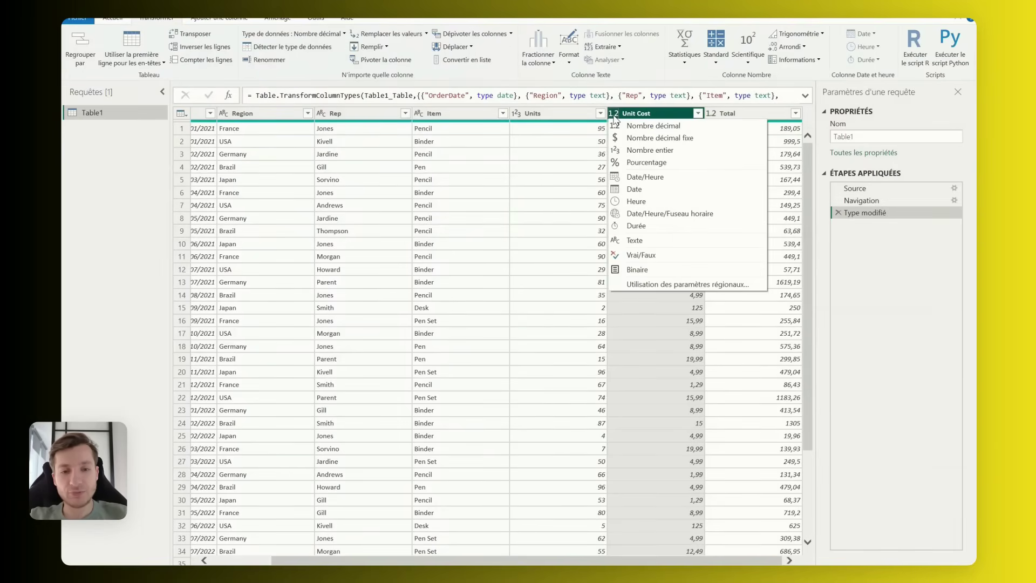
pyautogui.click(640, 141)
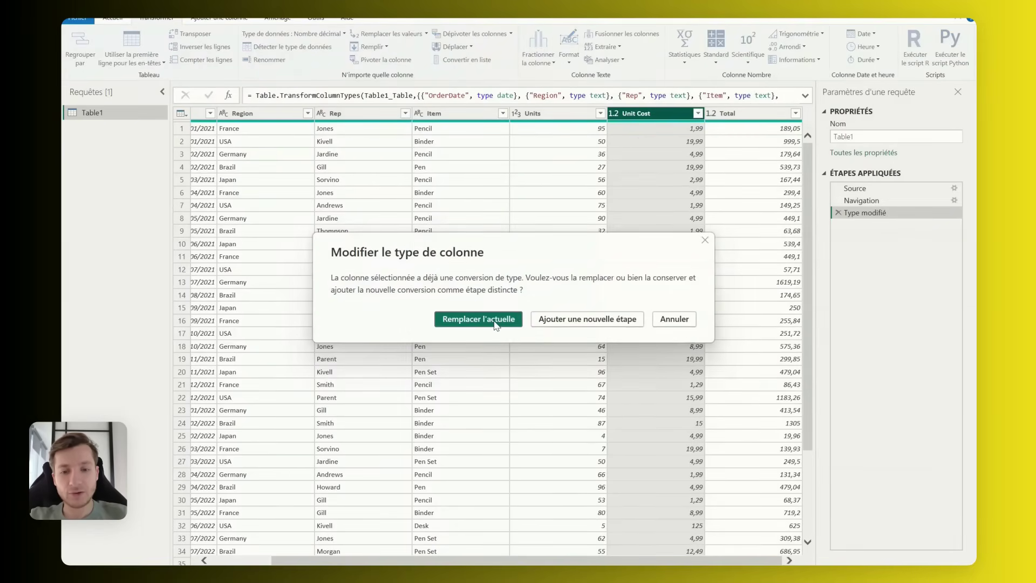
pyautogui.click(478, 319)
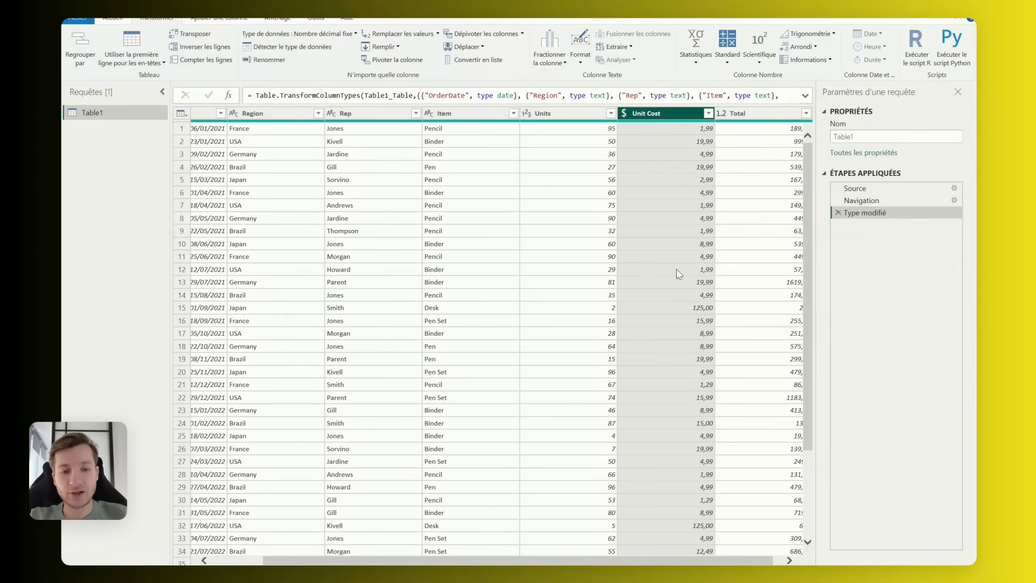
# Step: Make Total a fixed decimal number as well, check its first value 189,05, and select Region
pyautogui.hscroll(1, 685, 231)
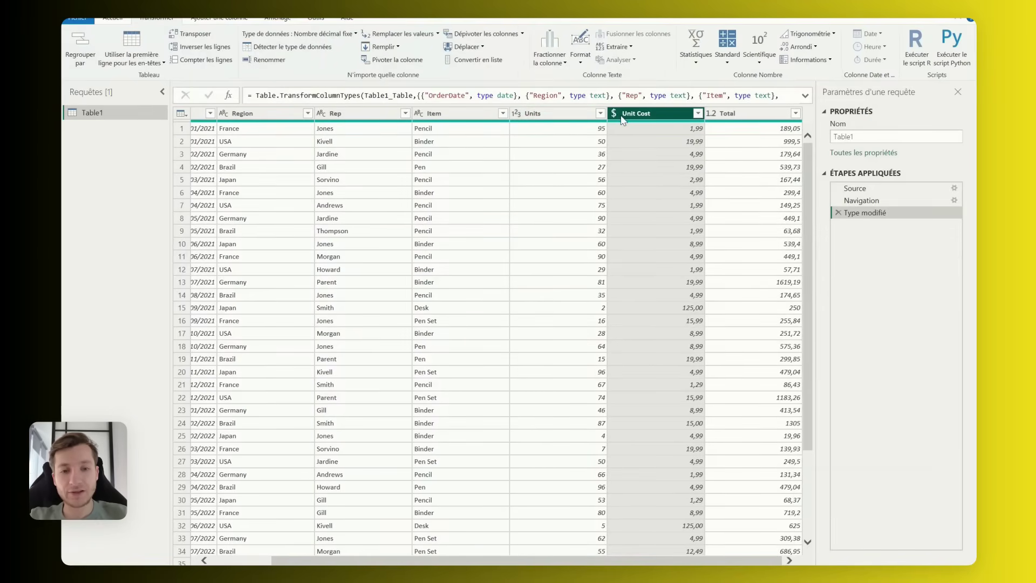
pyautogui.click(713, 114)
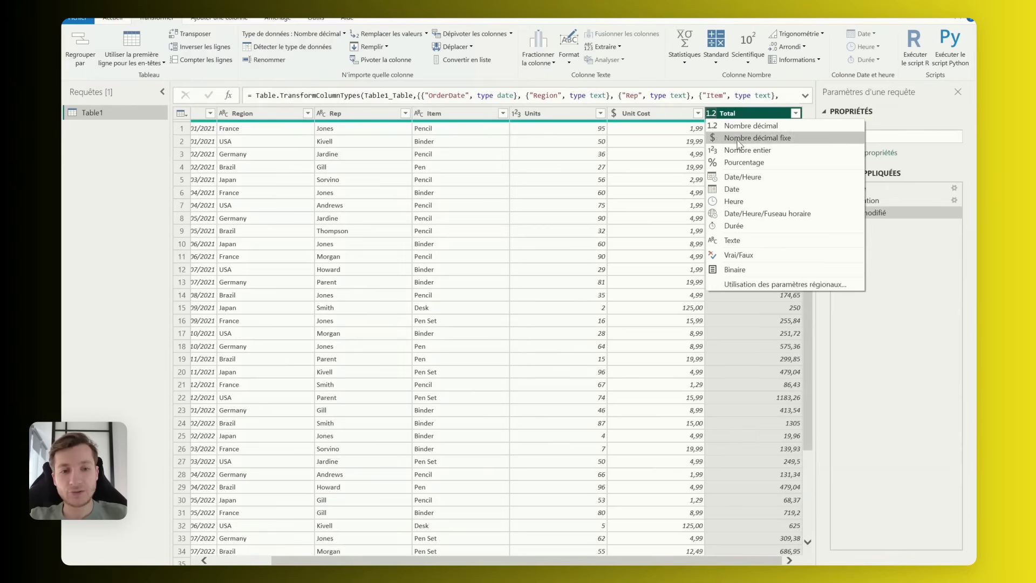
pyautogui.click(740, 138)
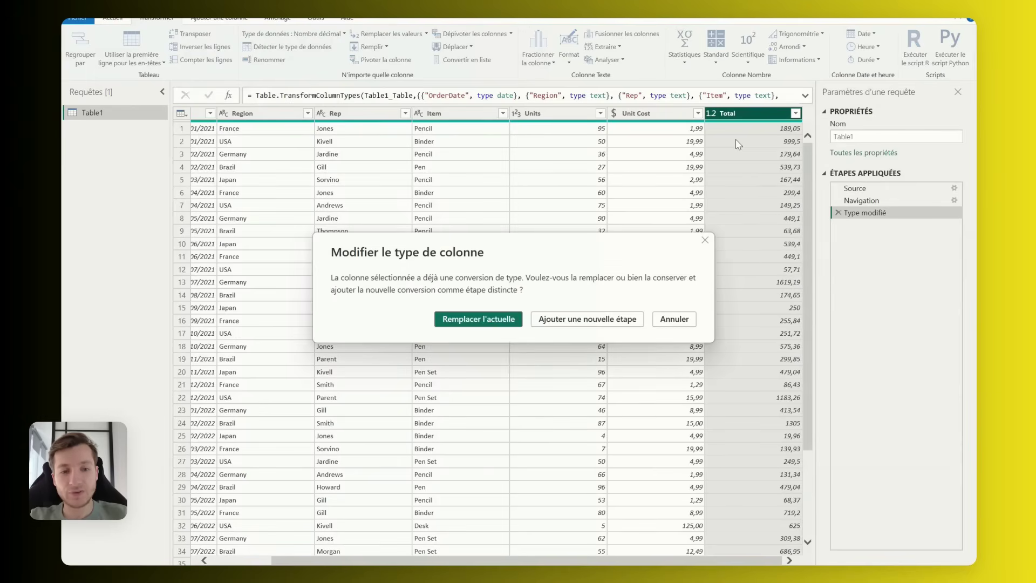
pyautogui.click(485, 319)
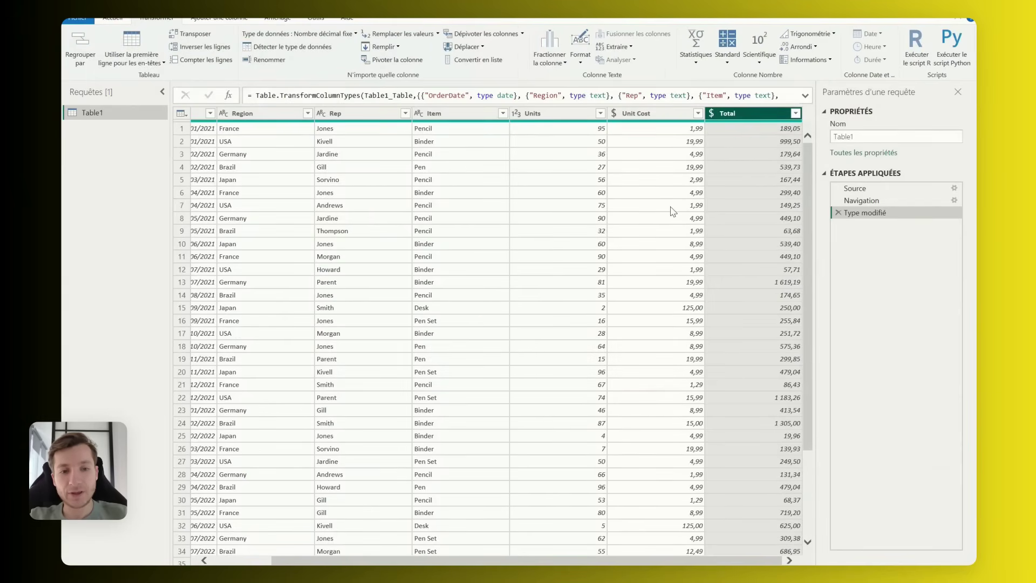
pyautogui.click(765, 132)
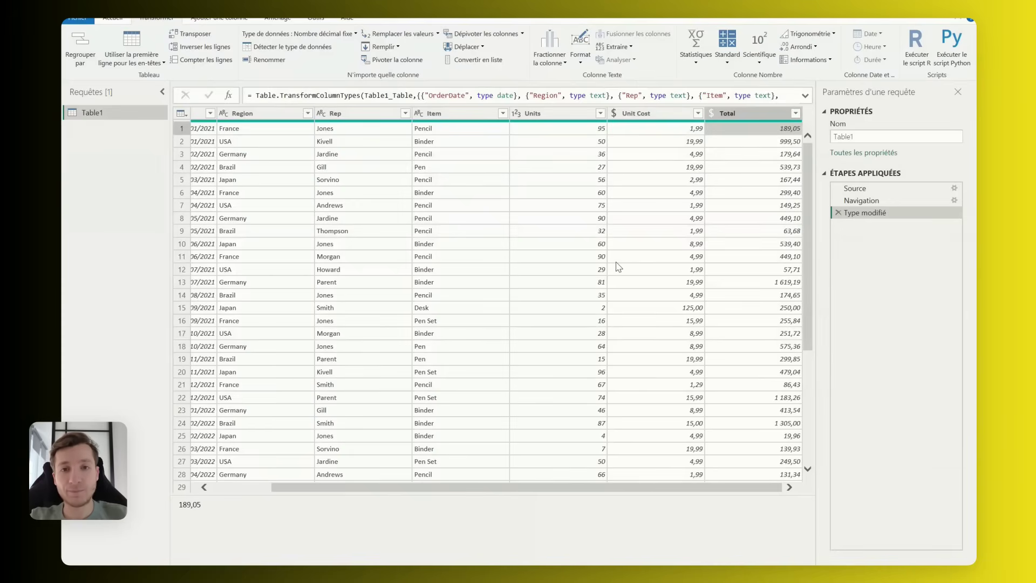
pyautogui.click(244, 114)
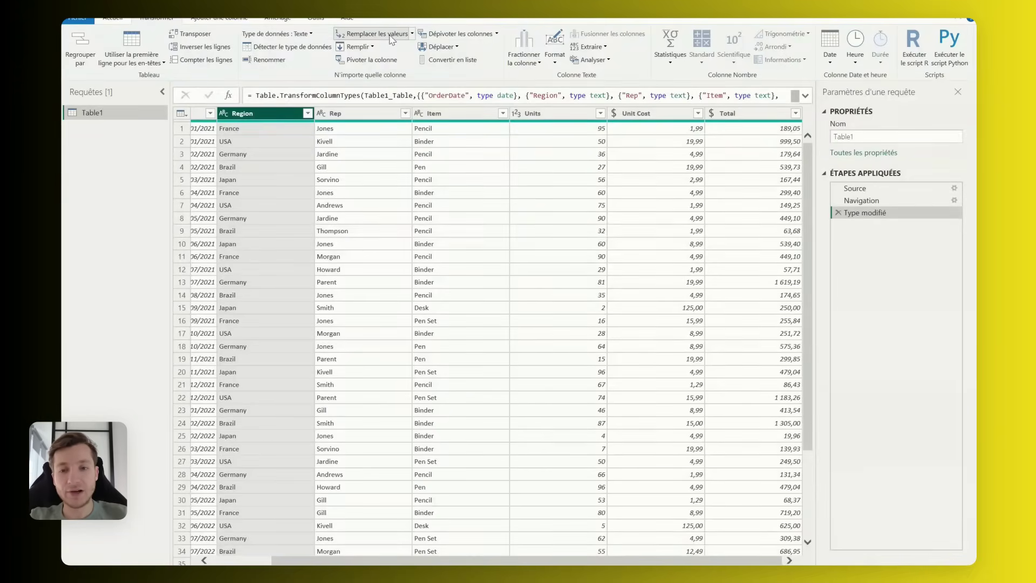
# Step: Replace Germany with Allemagne throughout the Region column
pyautogui.click(390, 36)
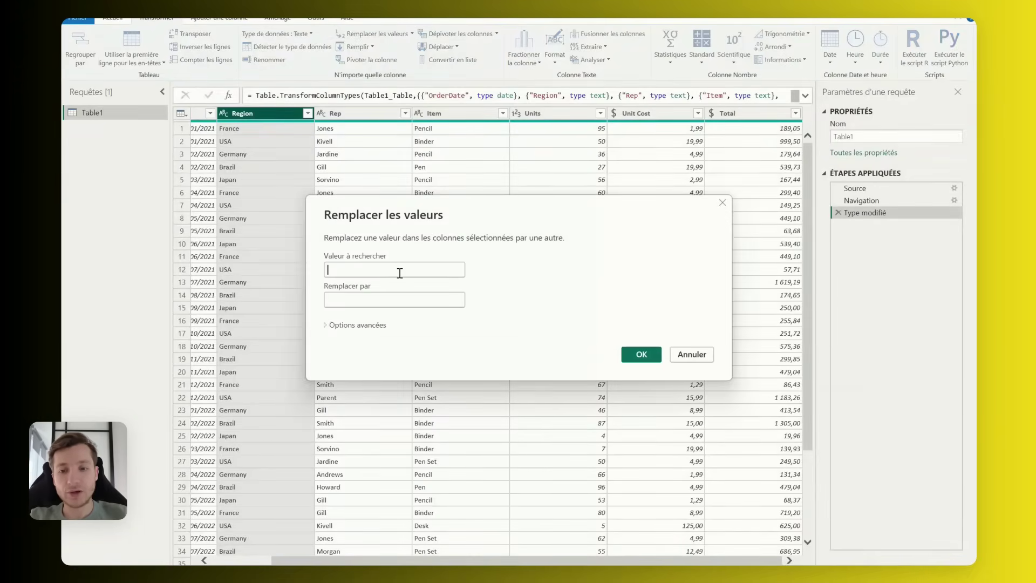
pyautogui.click(376, 273)
pyautogui.write('Germany')
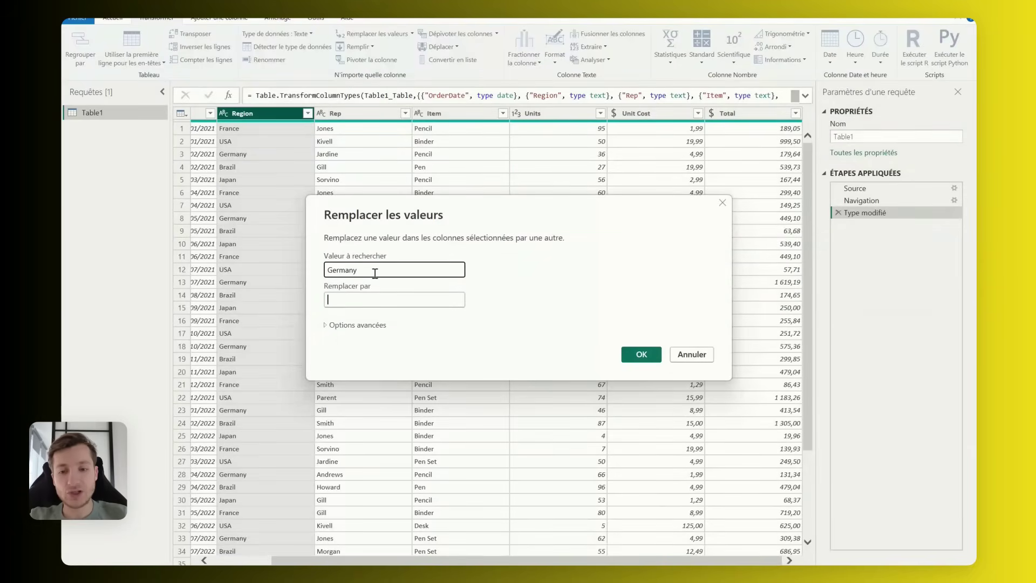
pyautogui.press('Tab')
pyautogui.write('Allemagne')
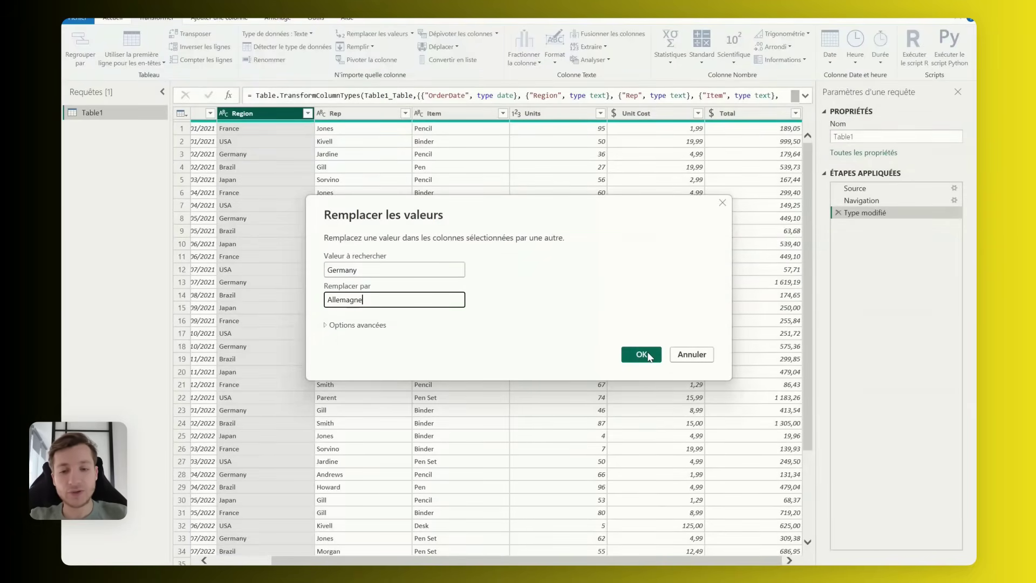
pyautogui.click(648, 356)
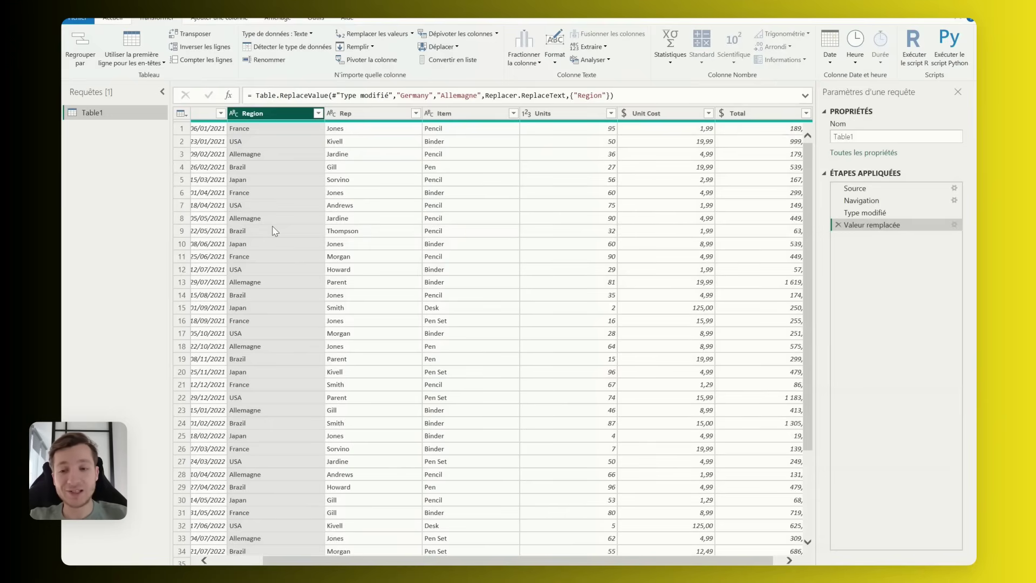
pyautogui.hscroll(-2, 276, 231)
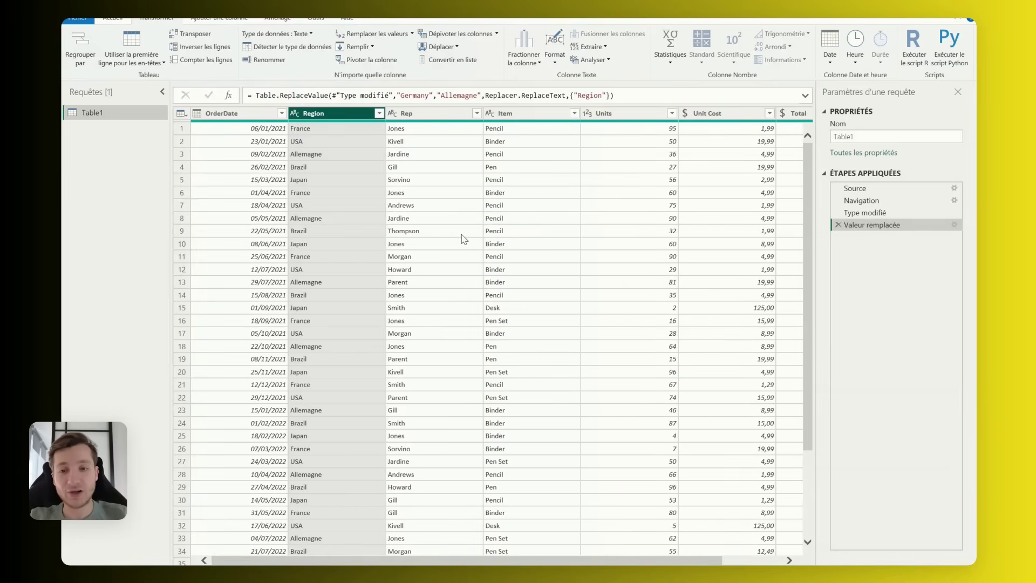
# Step: Preview a single Region value, then select the Rep column
pyautogui.click(296, 168)
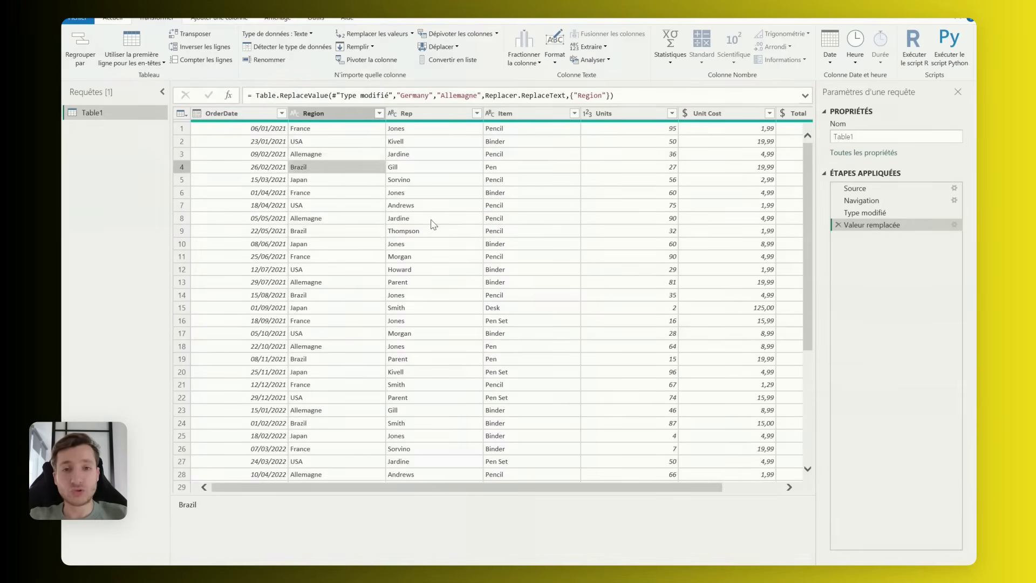
pyautogui.click(414, 113)
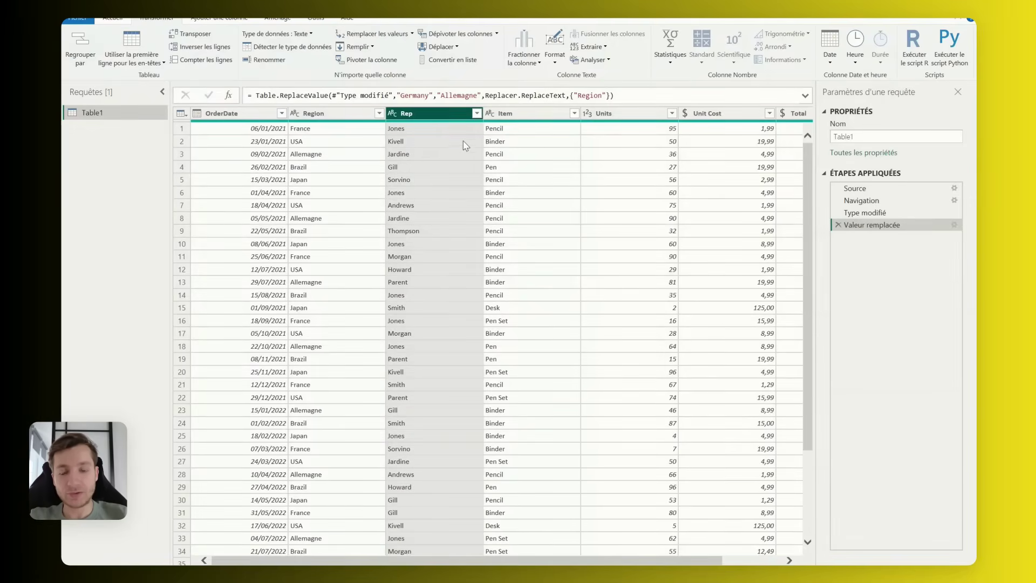
# Step: Split Rep once at 2 characters from the left, then delete the added Type modifié1 step
pyautogui.click(525, 50)
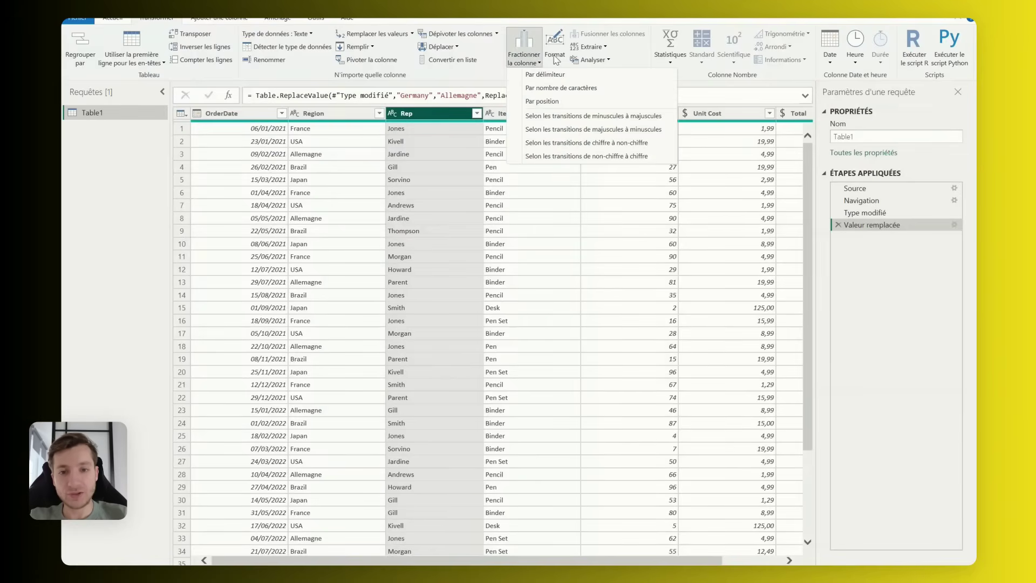
pyautogui.press('Escape')
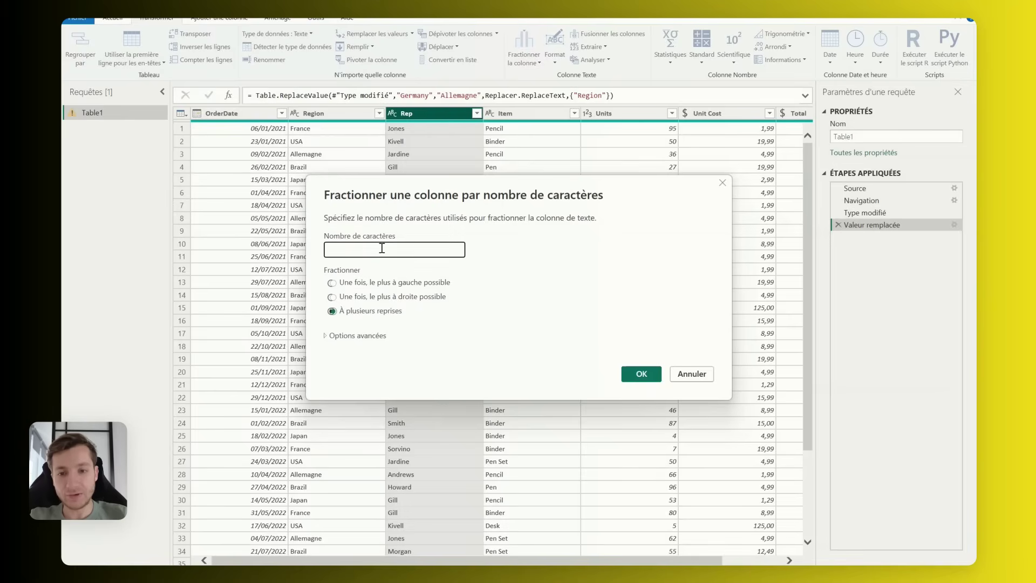
pyautogui.write('2')
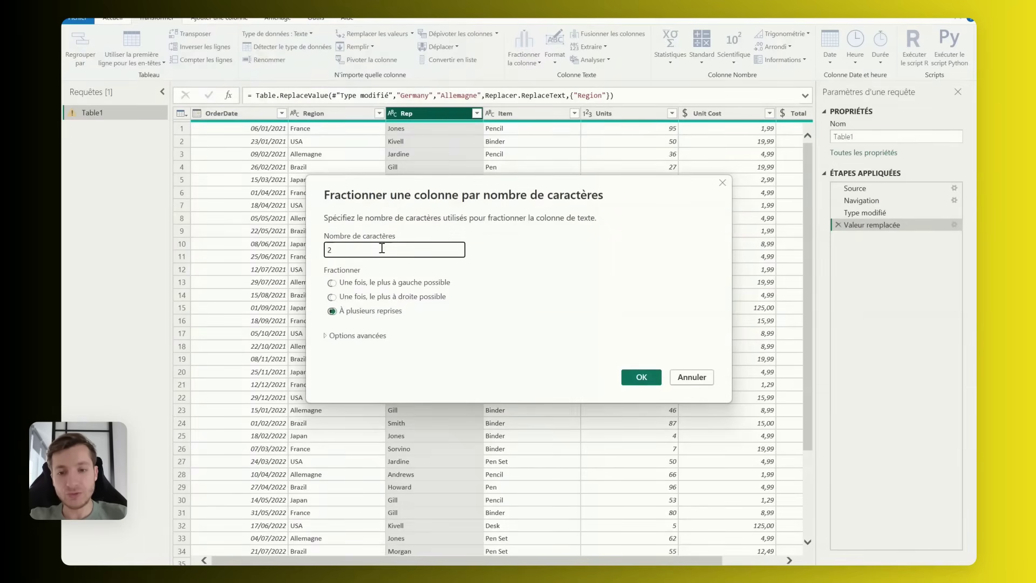
pyautogui.click(332, 283)
pyautogui.click(333, 298)
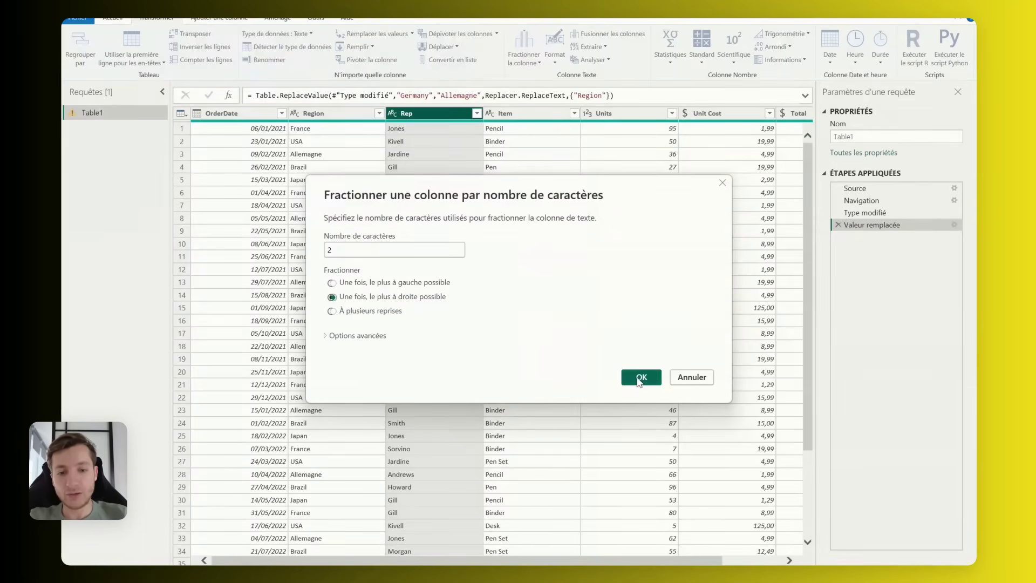
pyautogui.click(332, 282)
pyautogui.click(641, 378)
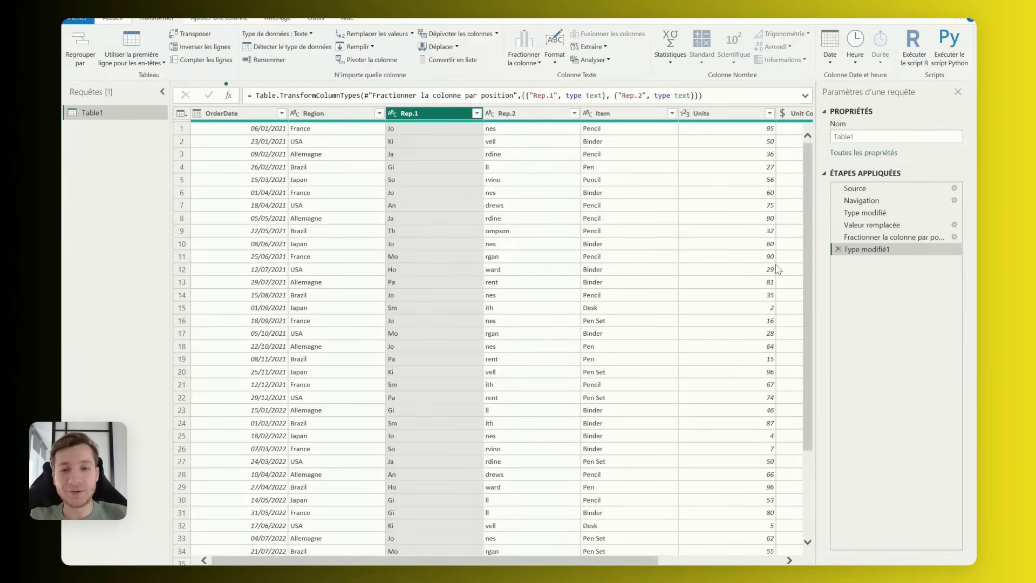
pyautogui.click(838, 250)
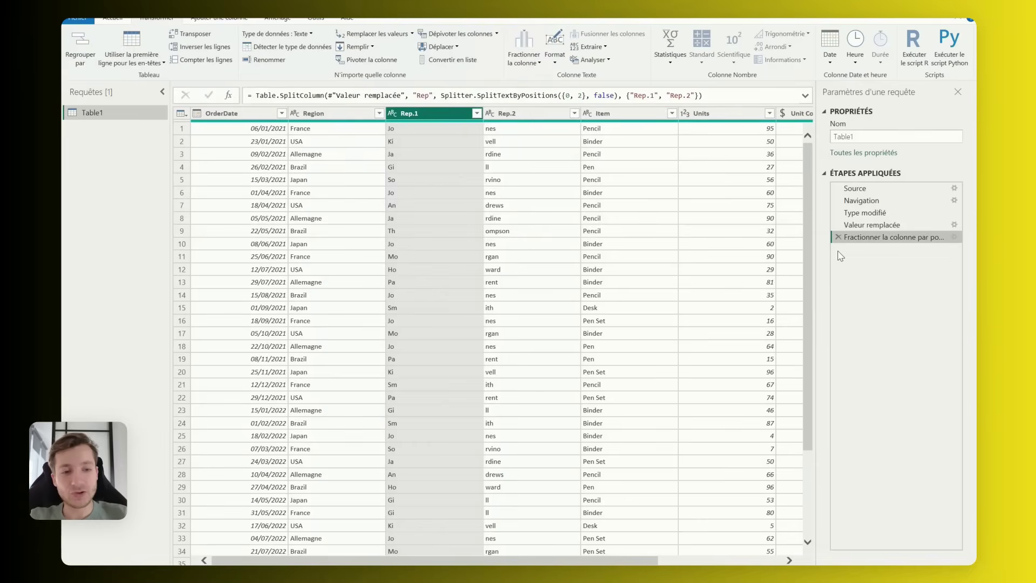
# Step: Delete the Rep split step, remove the Rep column, and select the Total column
pyautogui.click(838, 238)
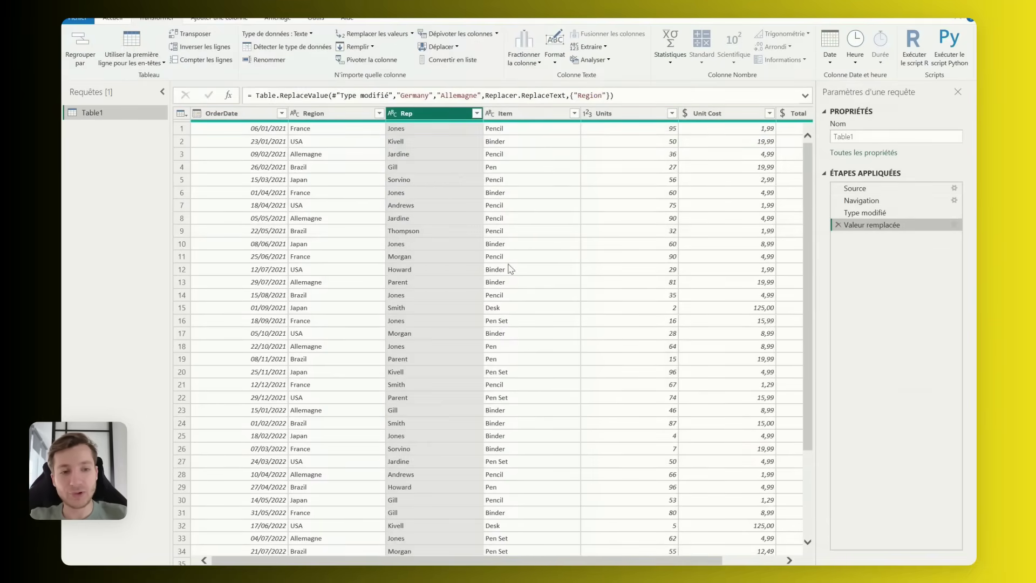
pyautogui.click(517, 235)
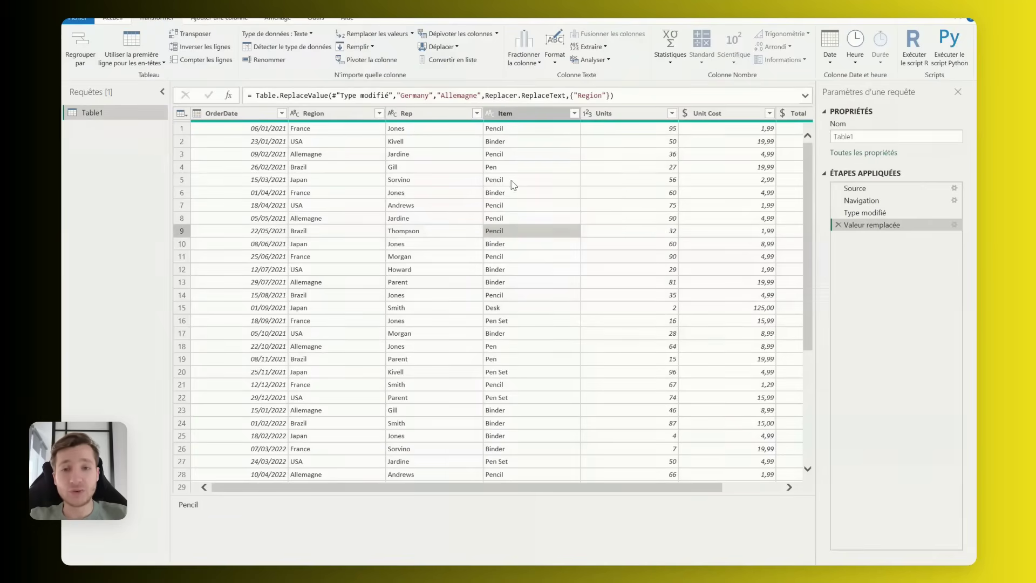
pyautogui.rightClick(420, 115)
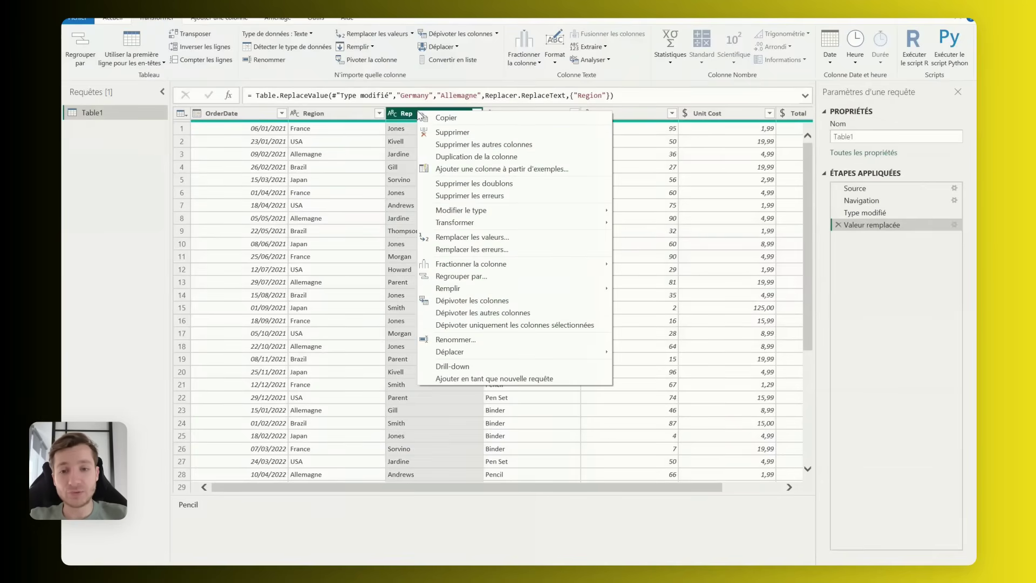
pyautogui.click(469, 132)
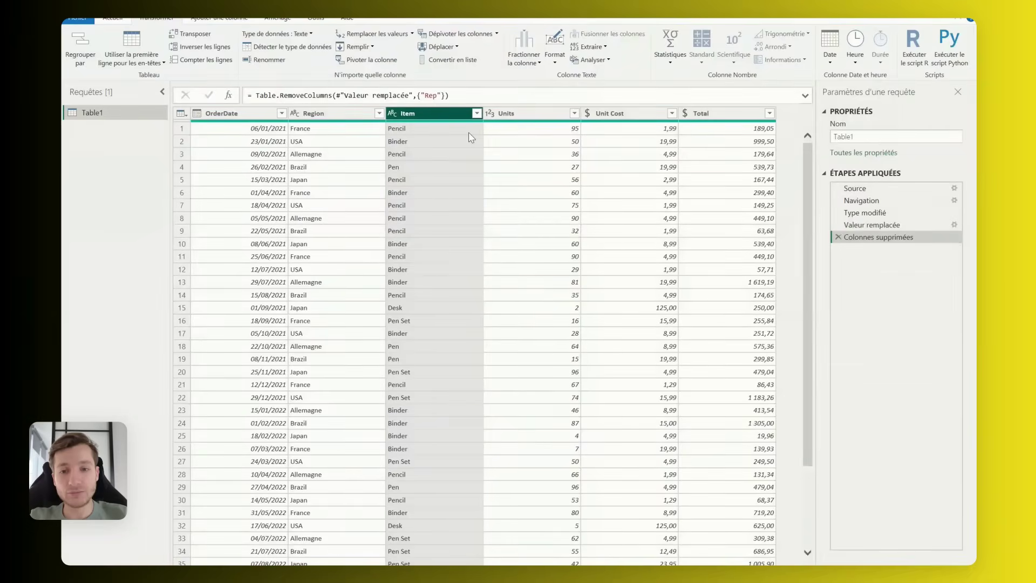
pyautogui.click(547, 192)
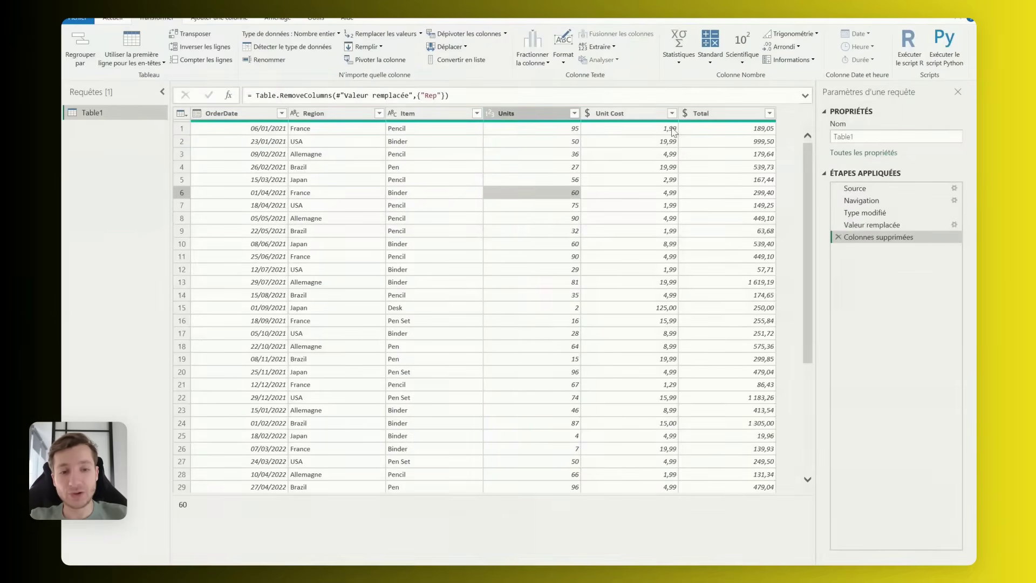
pyautogui.click(712, 113)
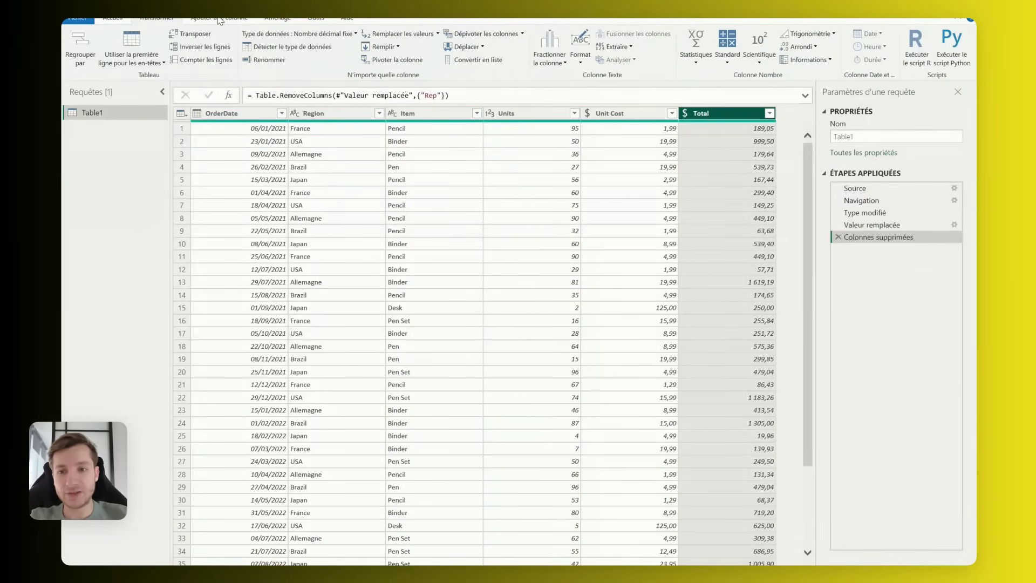
pyautogui.click(221, 19)
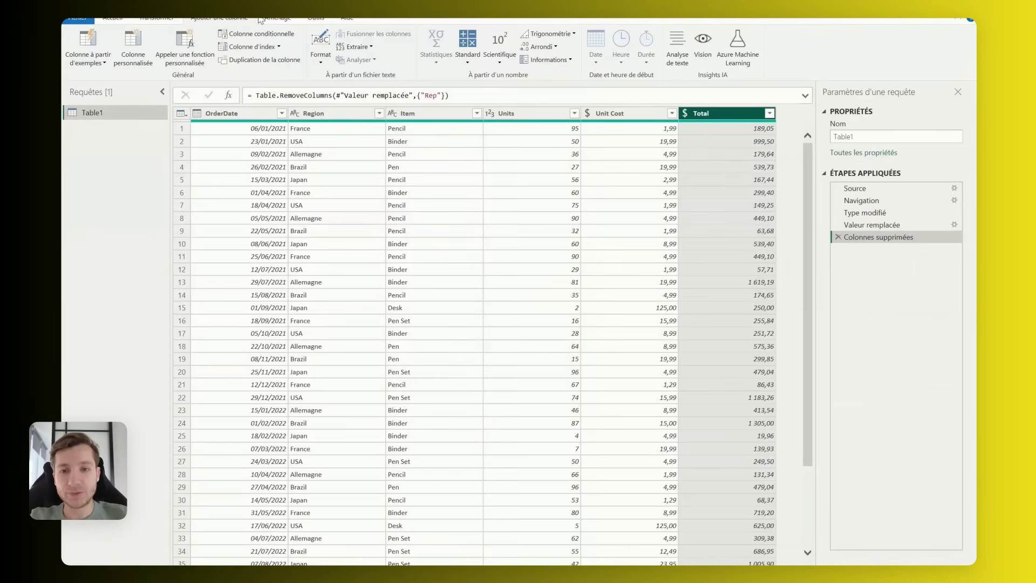
# Step: Add a custom column named TTC Price with the formula [Total] * 1.2
pyautogui.click(133, 48)
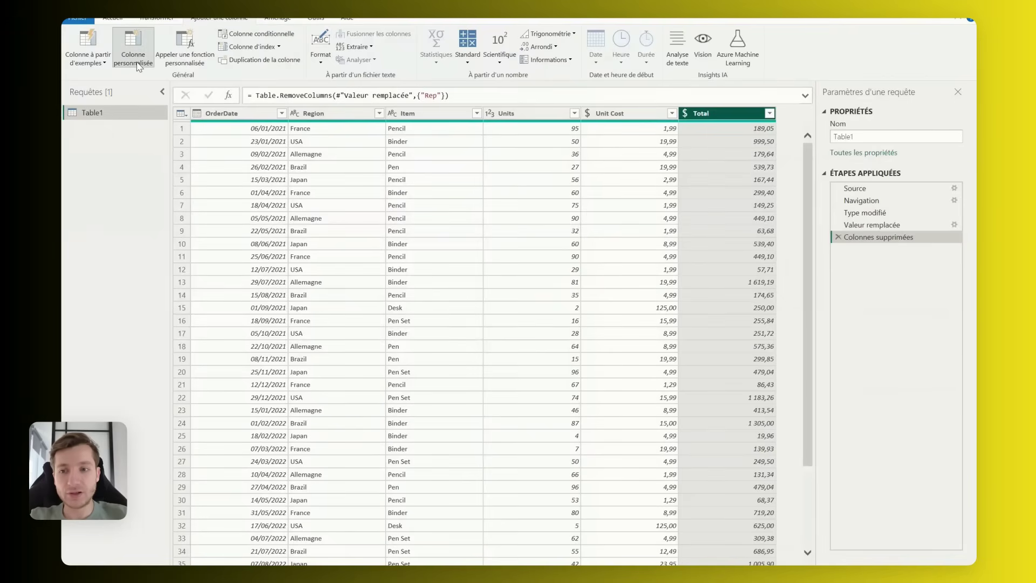
pyautogui.press('BackSpace')
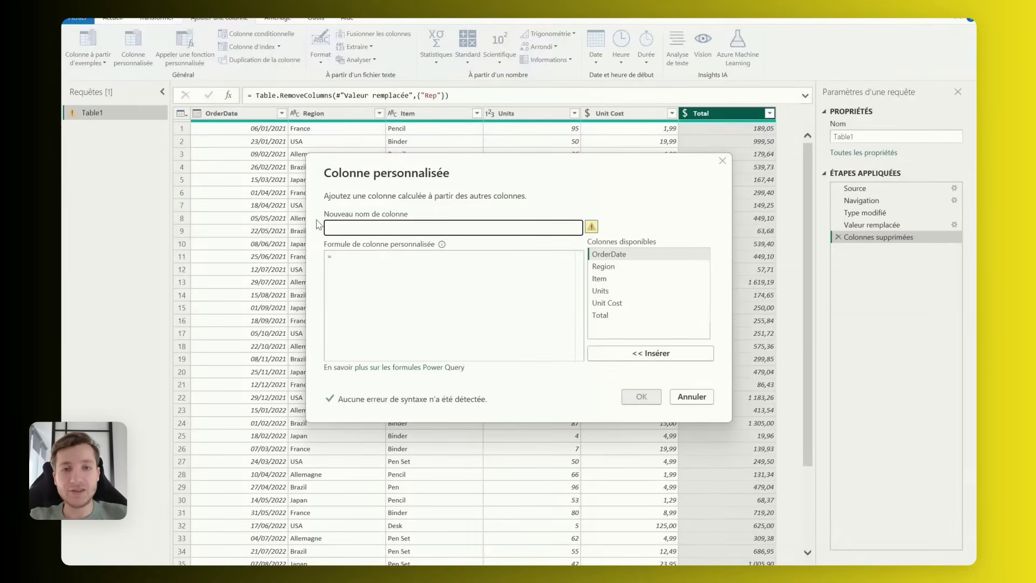
pyautogui.write('TTC P')
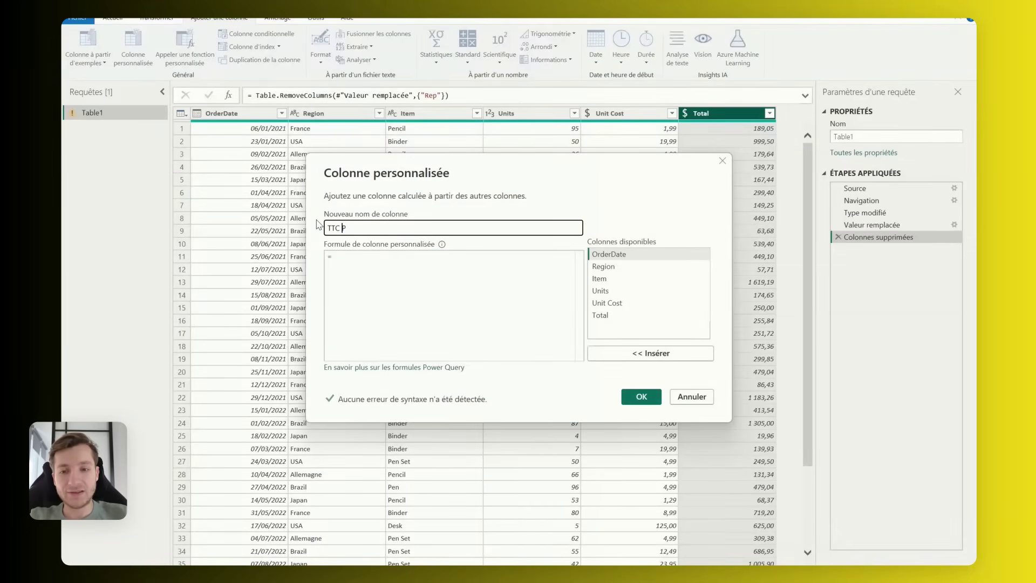
pyautogui.write('rice')
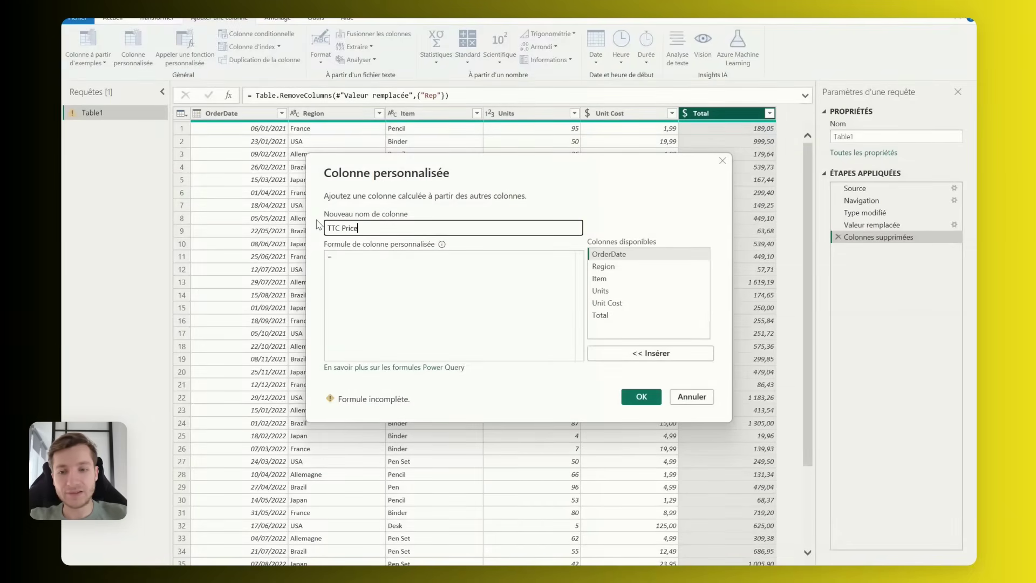
pyautogui.click(411, 254)
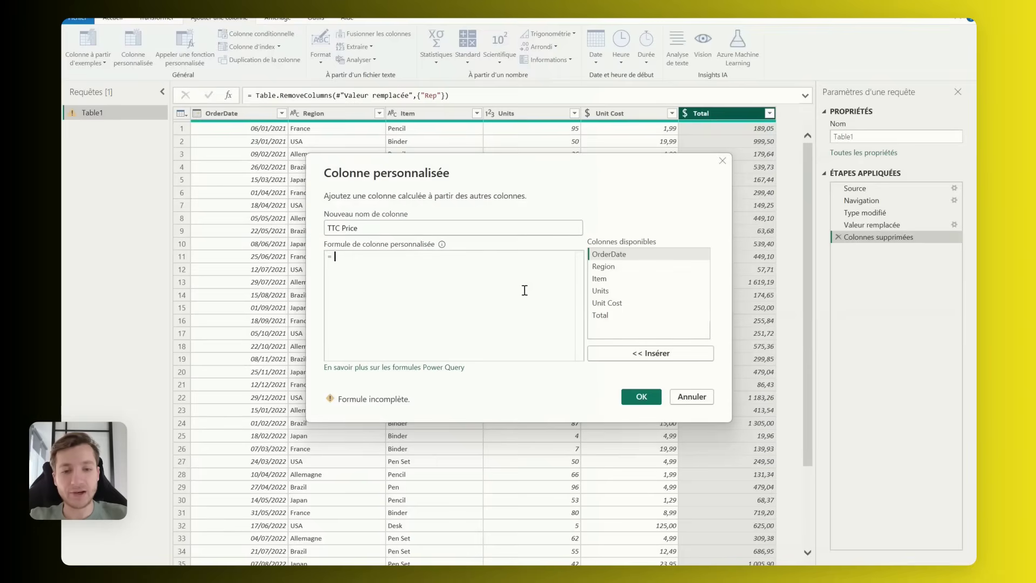
pyautogui.click(607, 315)
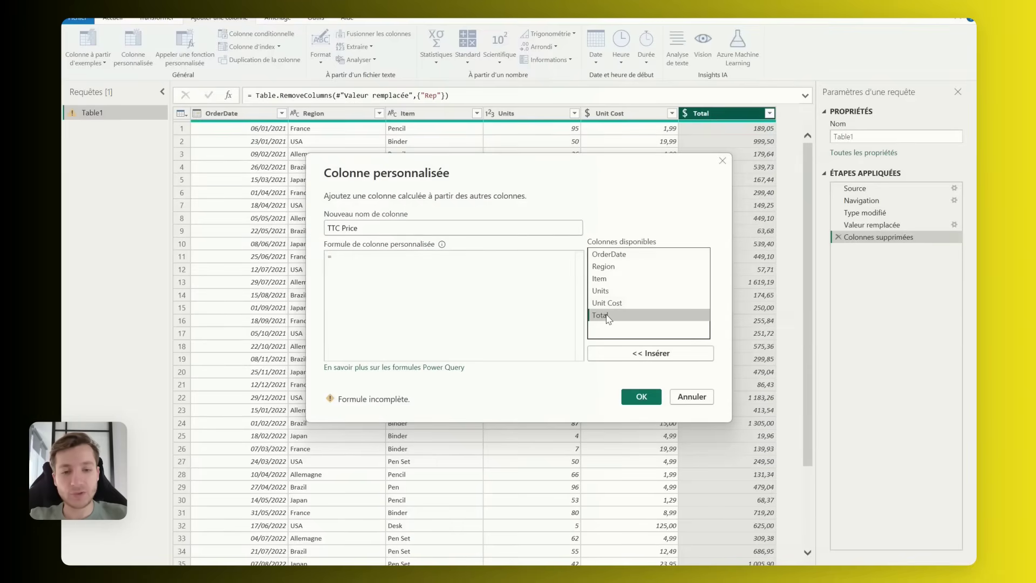
pyautogui.click(640, 356)
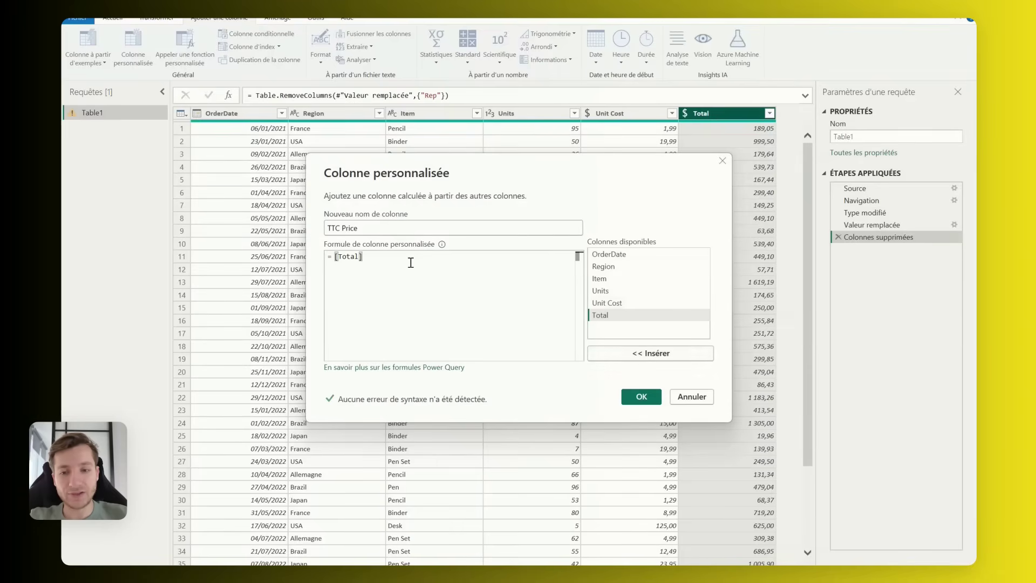
pyautogui.write('*')
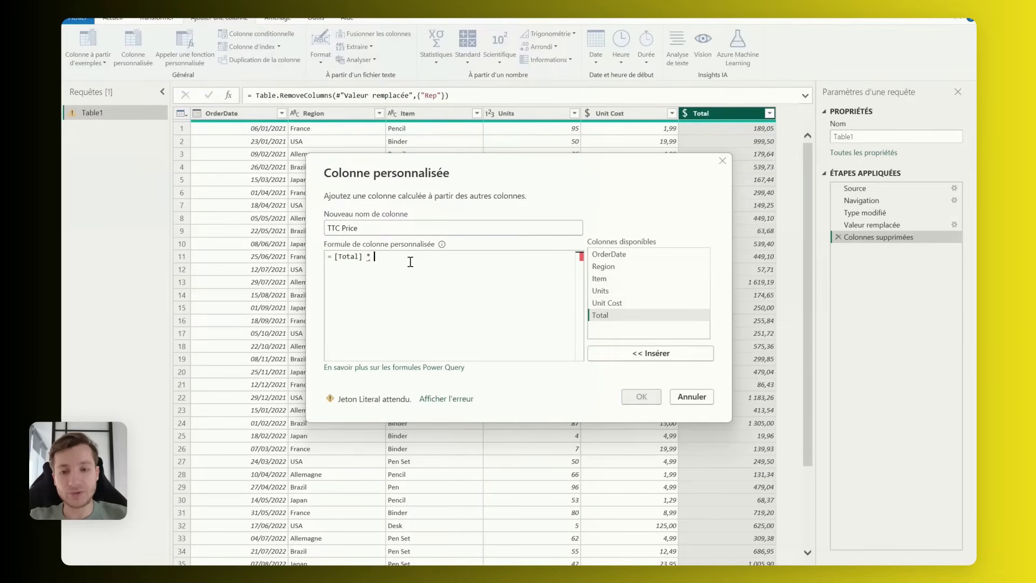
pyautogui.write(' 1.2')
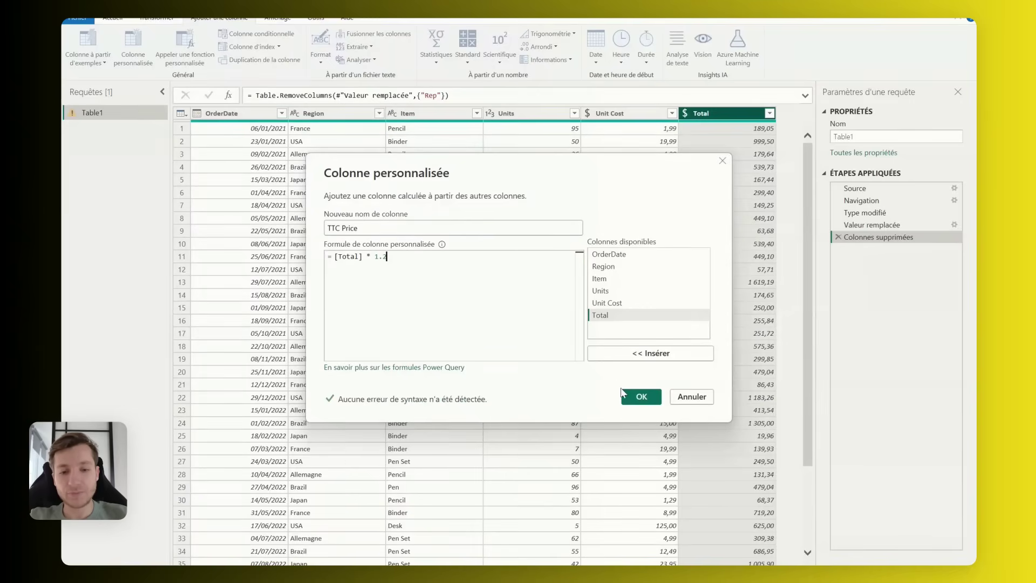
pyautogui.click(653, 400)
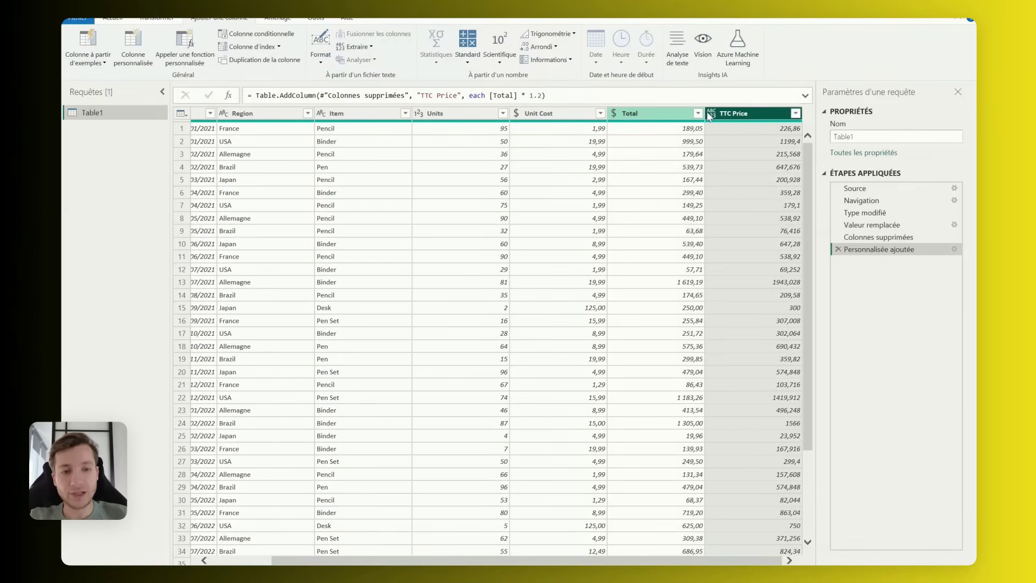
# Step: Change the TTC Price column's data type to Currency
pyautogui.click(711, 116)
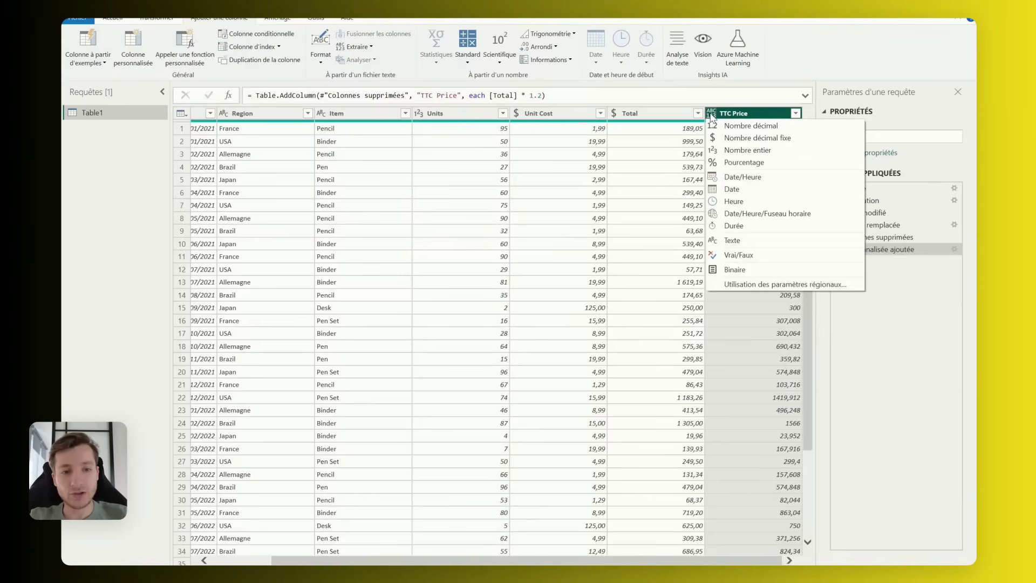
pyautogui.click(732, 137)
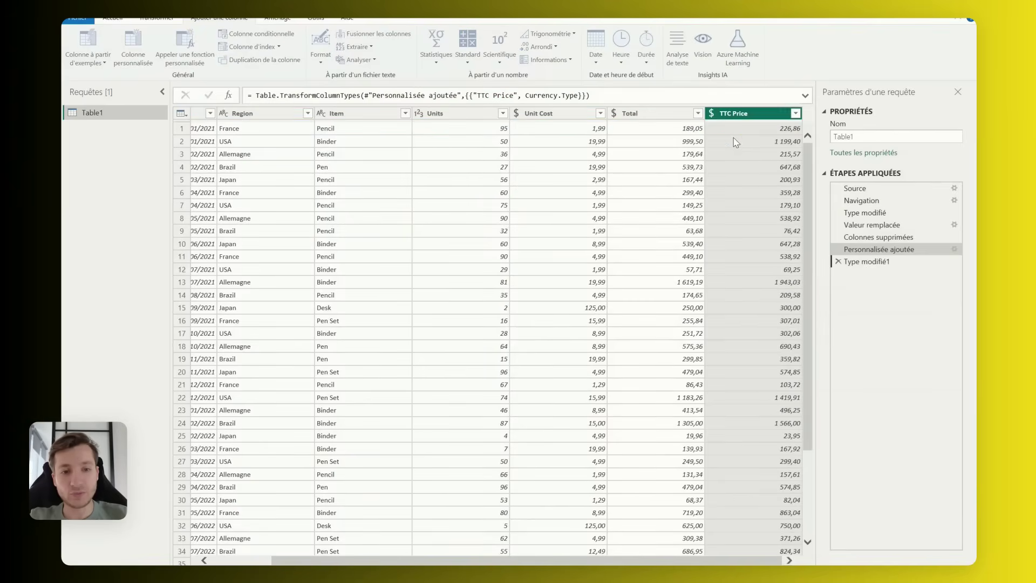
pyautogui.click(731, 129)
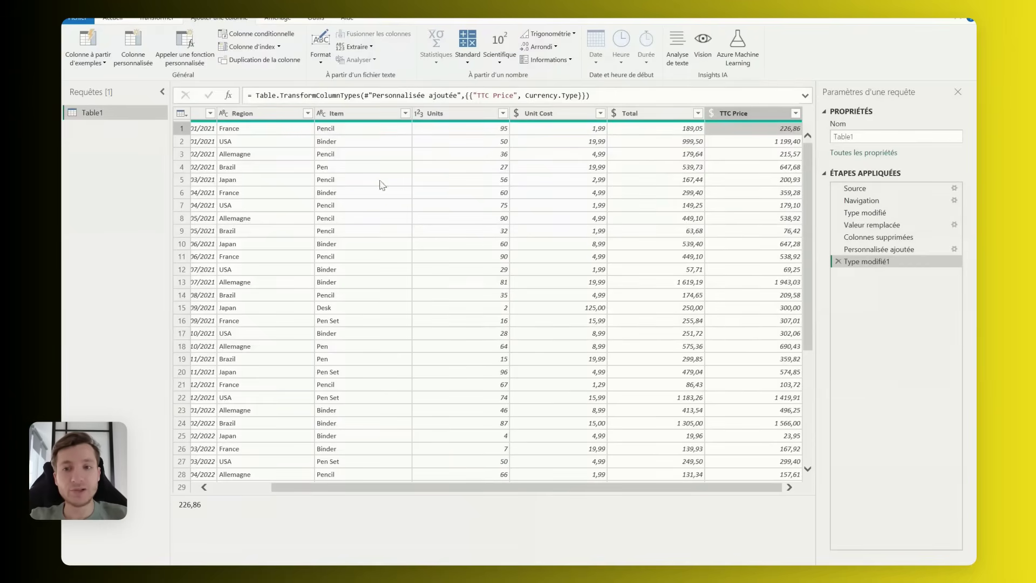
pyautogui.click(257, 34)
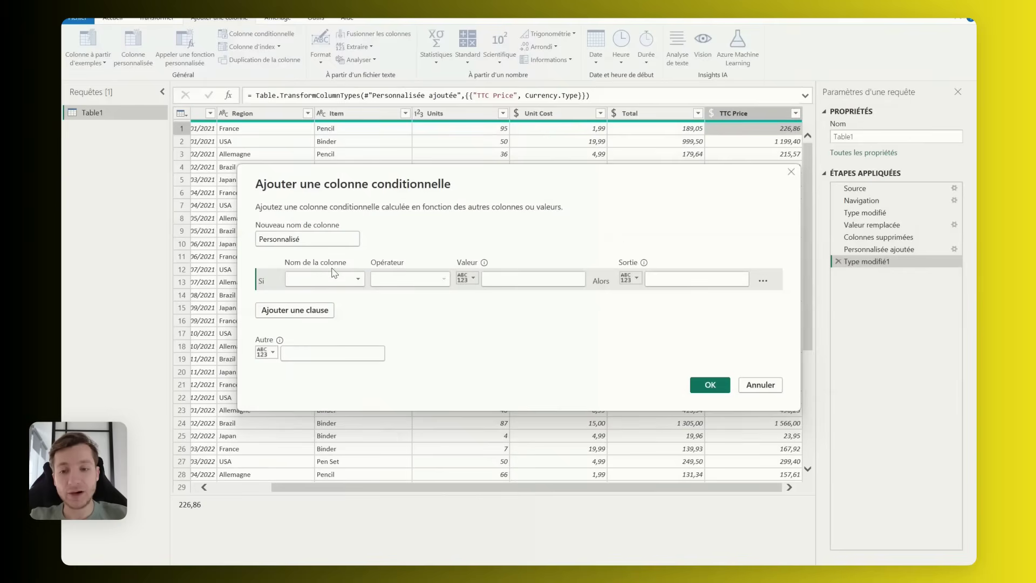
pyautogui.click(357, 280)
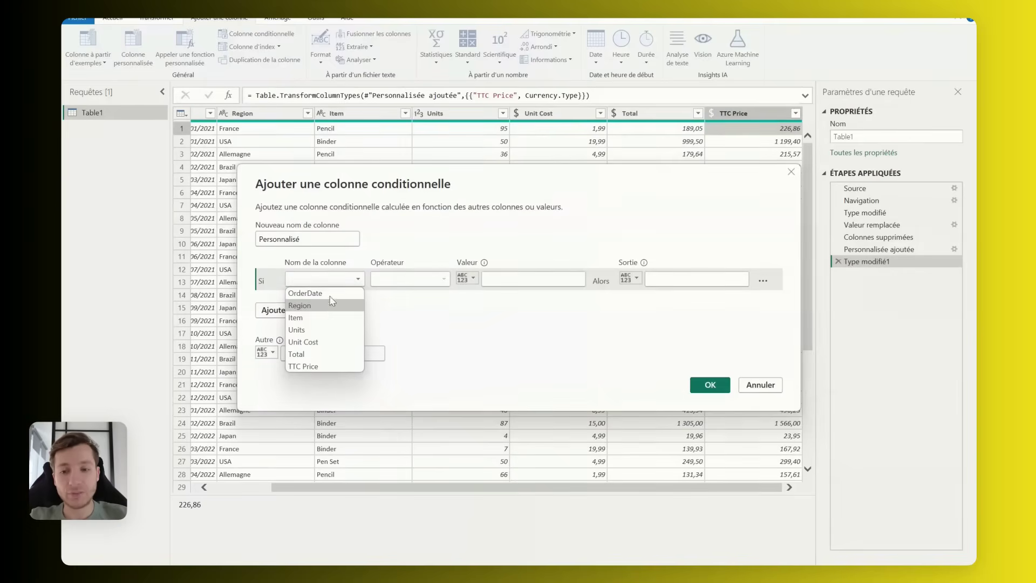
pyautogui.click(306, 306)
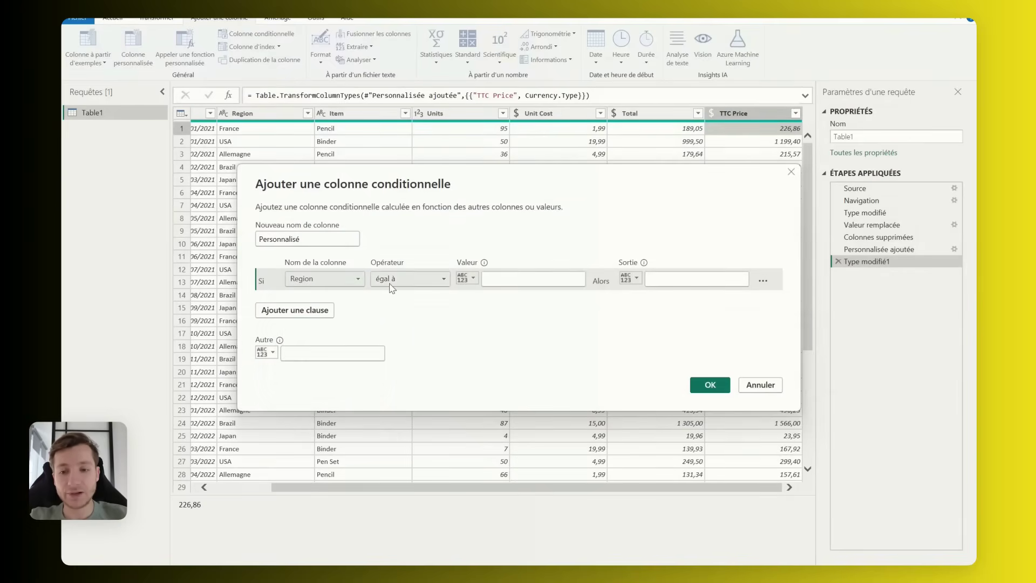
pyautogui.click(429, 285)
pyautogui.click(516, 281)
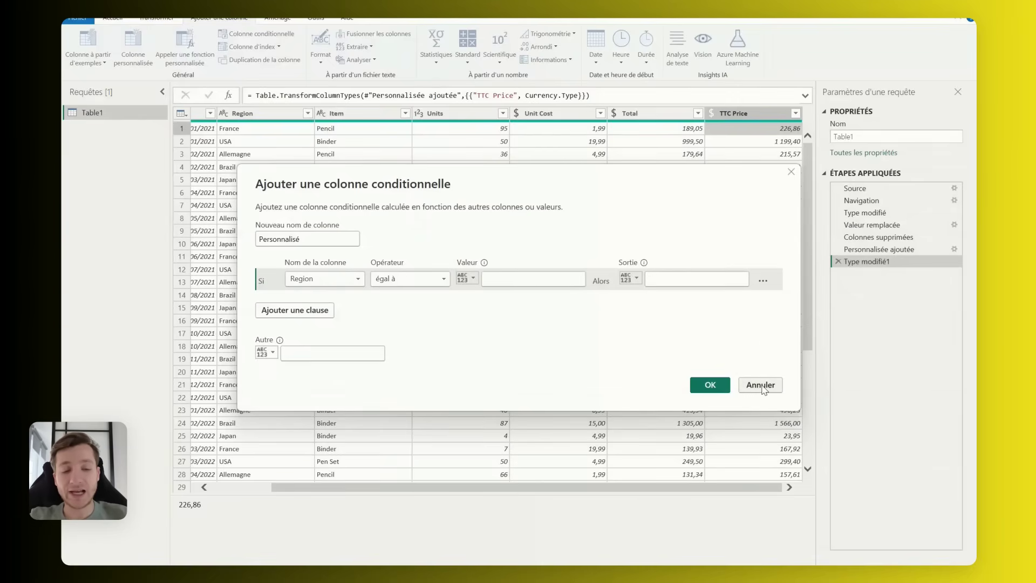
pyautogui.click(761, 385)
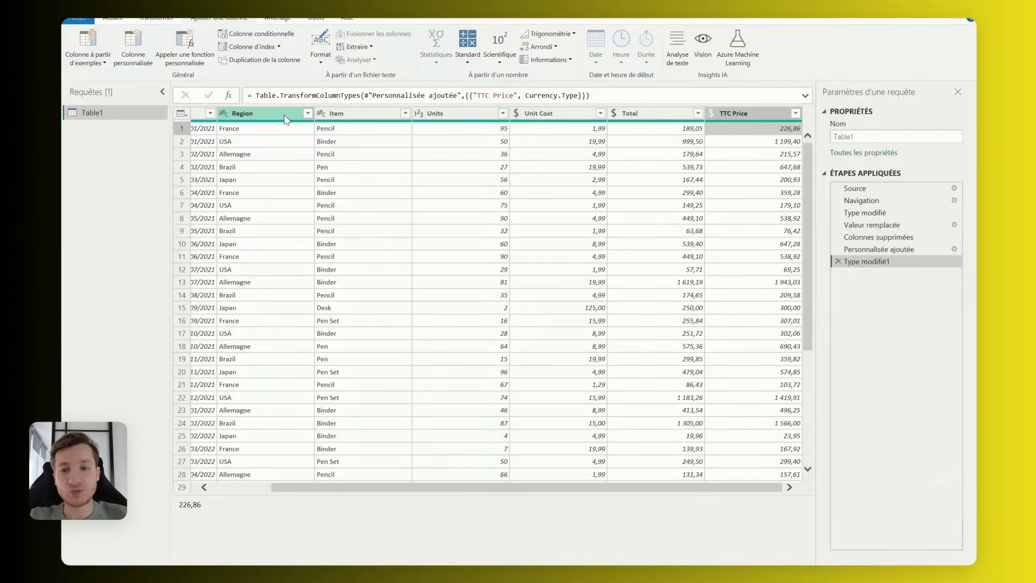
# Step: Merge the Region and Item columns using a colon (Deux points) separator
pyautogui.click(269, 113)
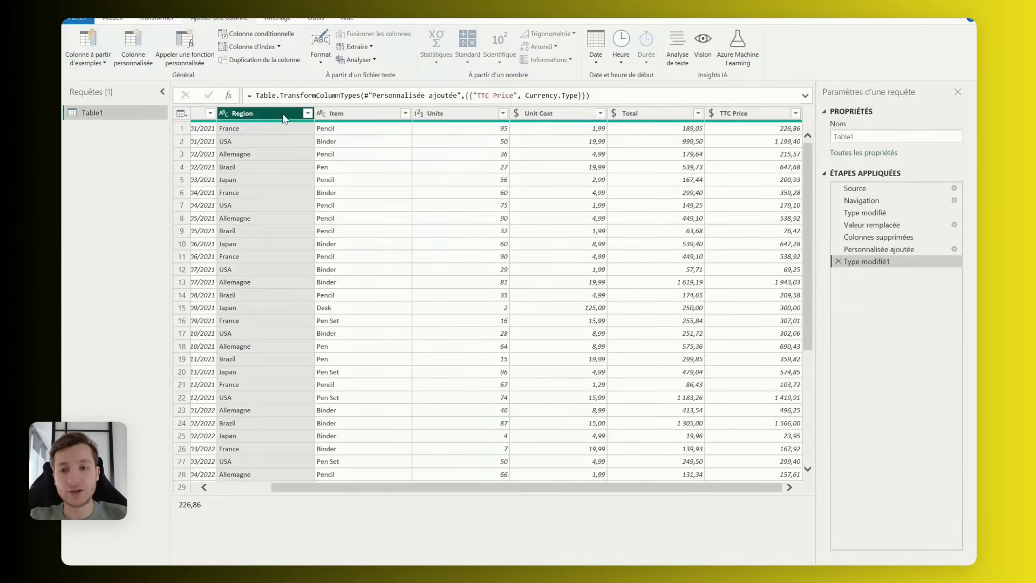
pyautogui.keyDown('ctrl'); pyautogui.click(371, 112); pyautogui.keyUp('ctrl')
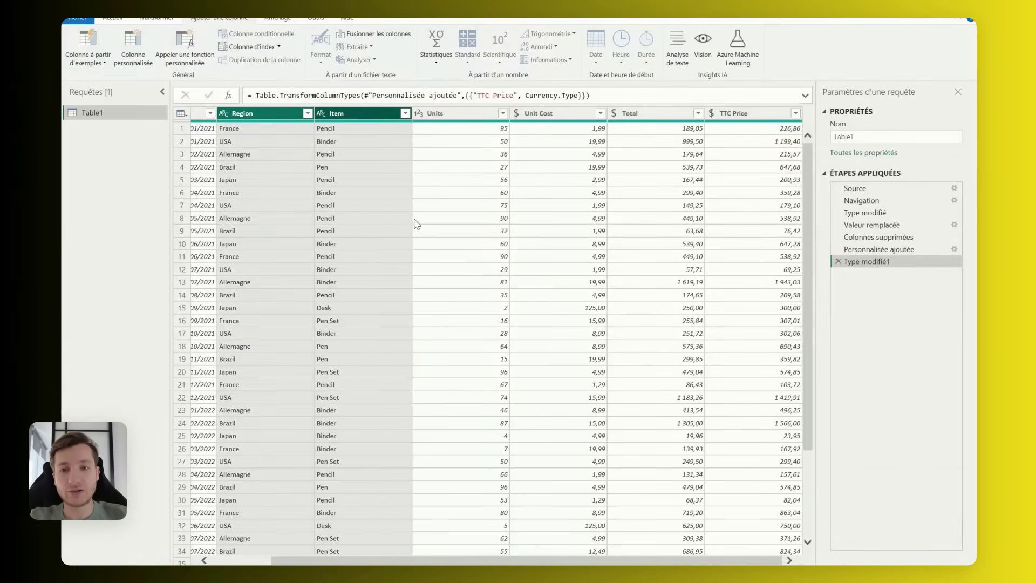
pyautogui.click(373, 34)
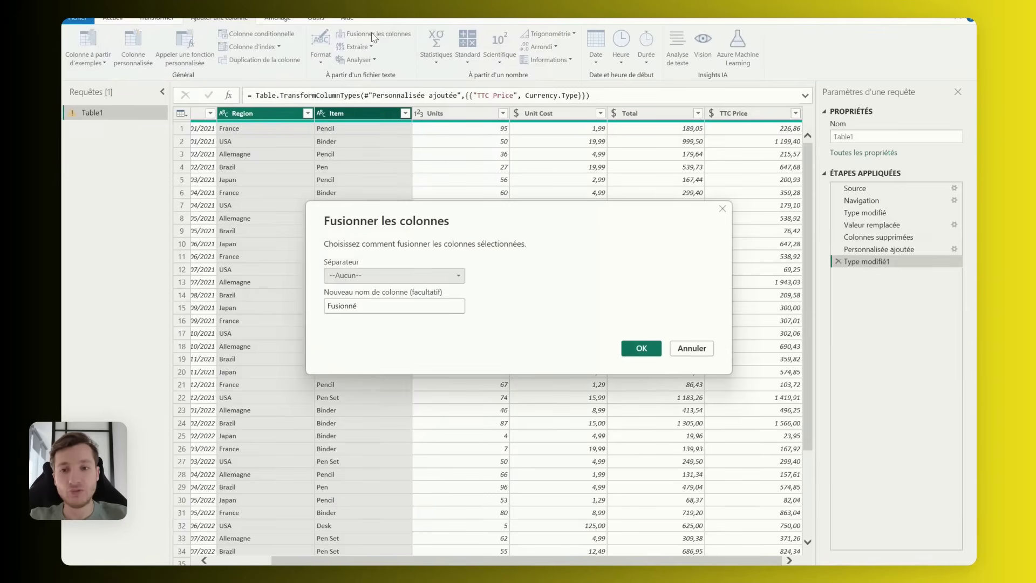
pyautogui.click(458, 276)
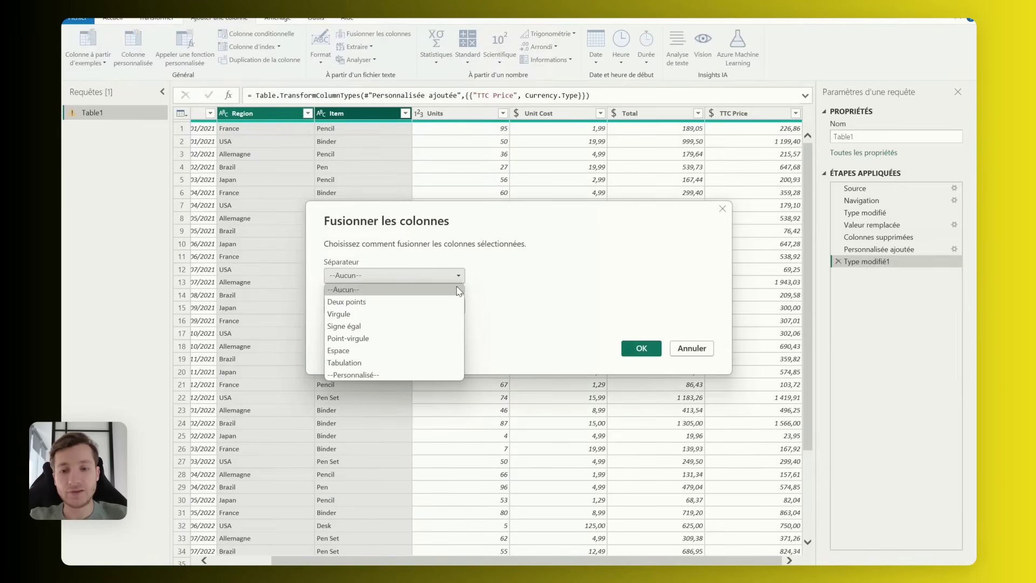
pyautogui.click(368, 304)
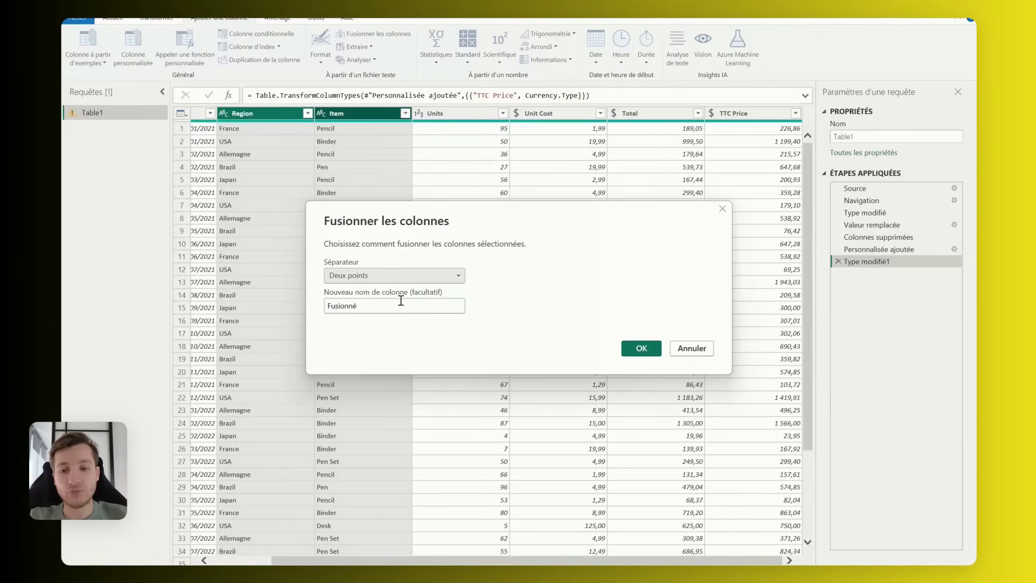
pyautogui.click(651, 349)
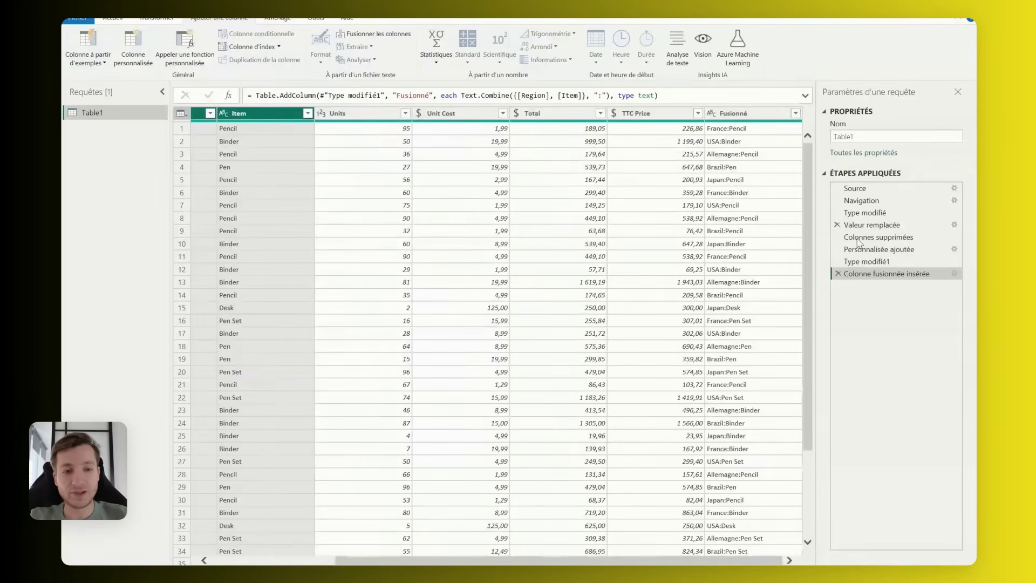
# Step: Delete the merged-column step, save the file as 'Suivi des ventes', and apply the query changes
pyautogui.click(838, 274)
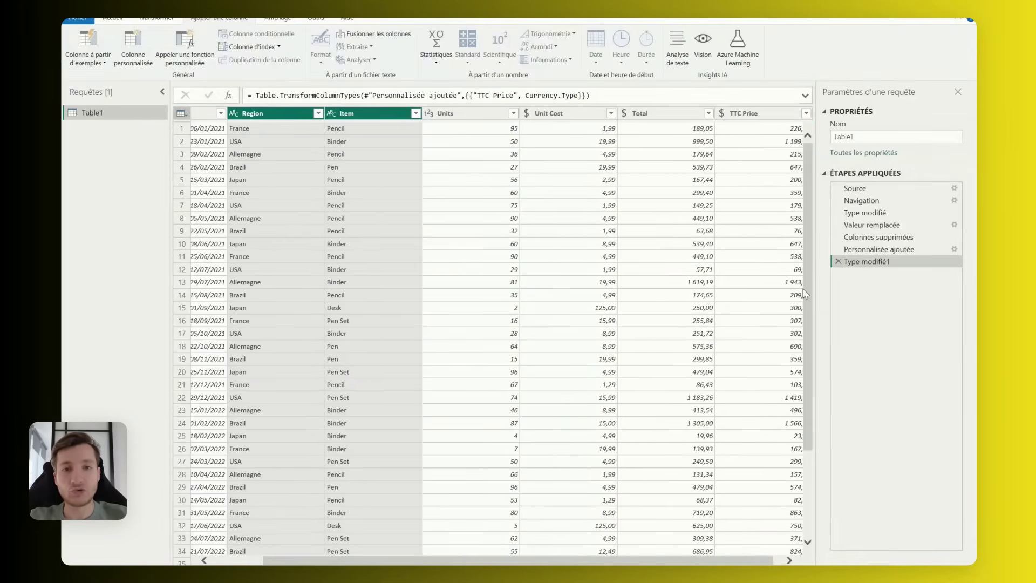
pyautogui.hscroll(-3, 510, 277)
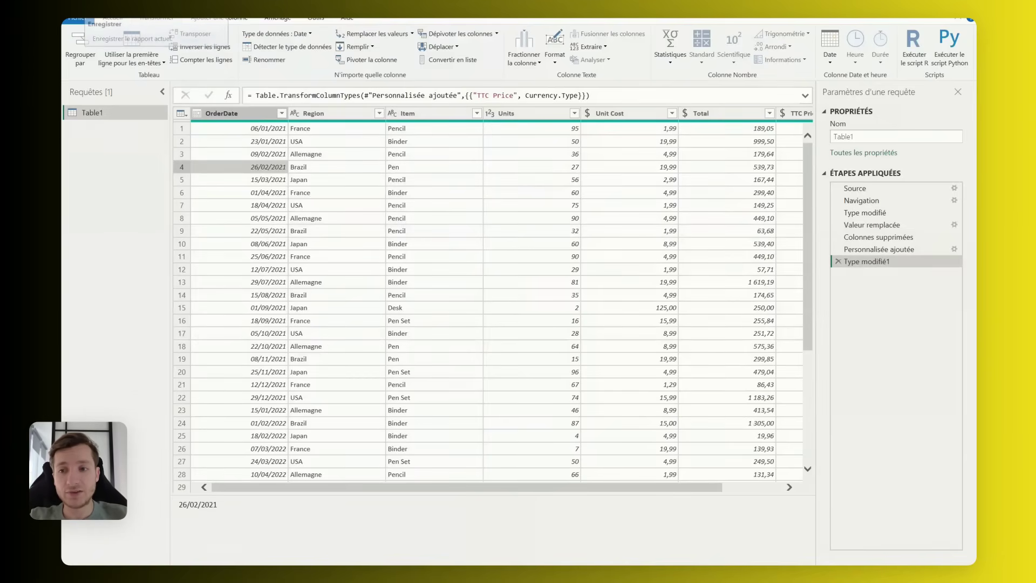
pyautogui.hotkey('ctrl', 's')
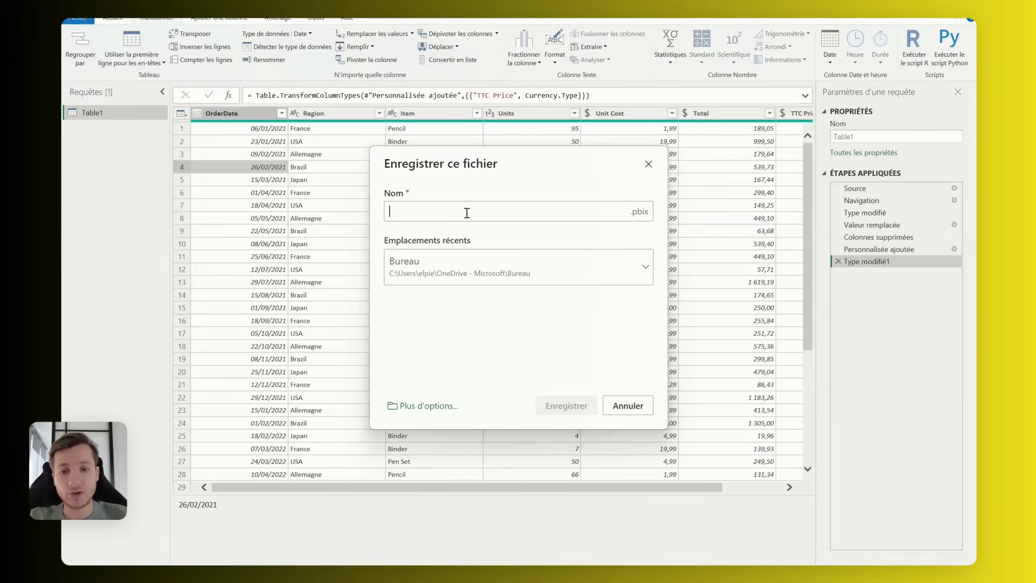
pyautogui.write('Su')
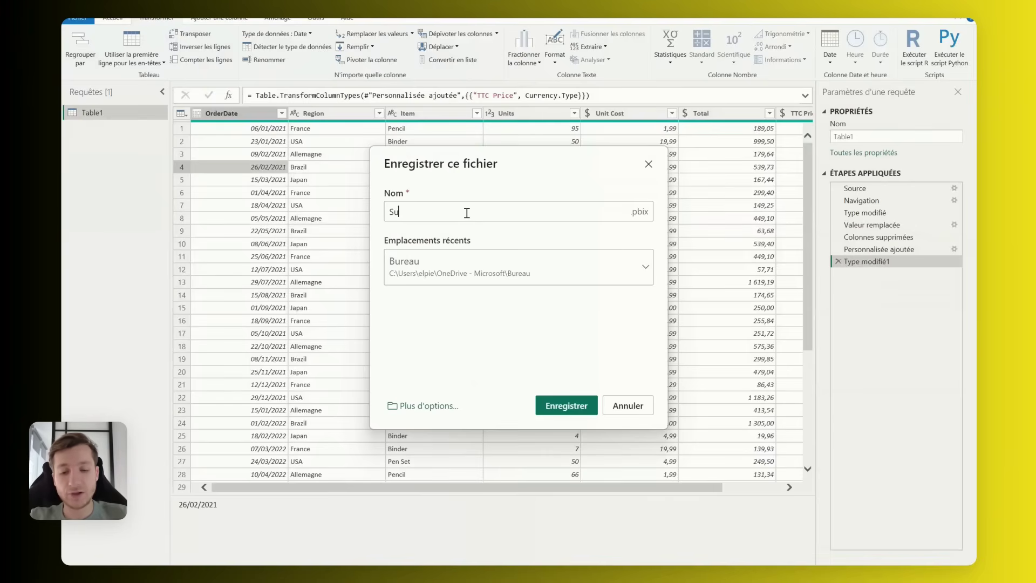
pyautogui.write('ivi des ventes')
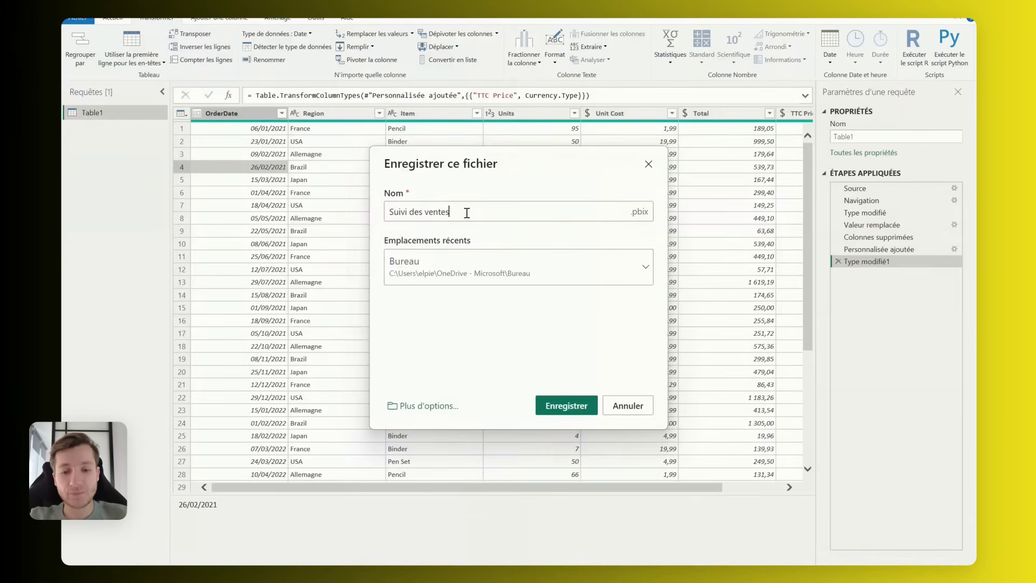
pyautogui.click(581, 399)
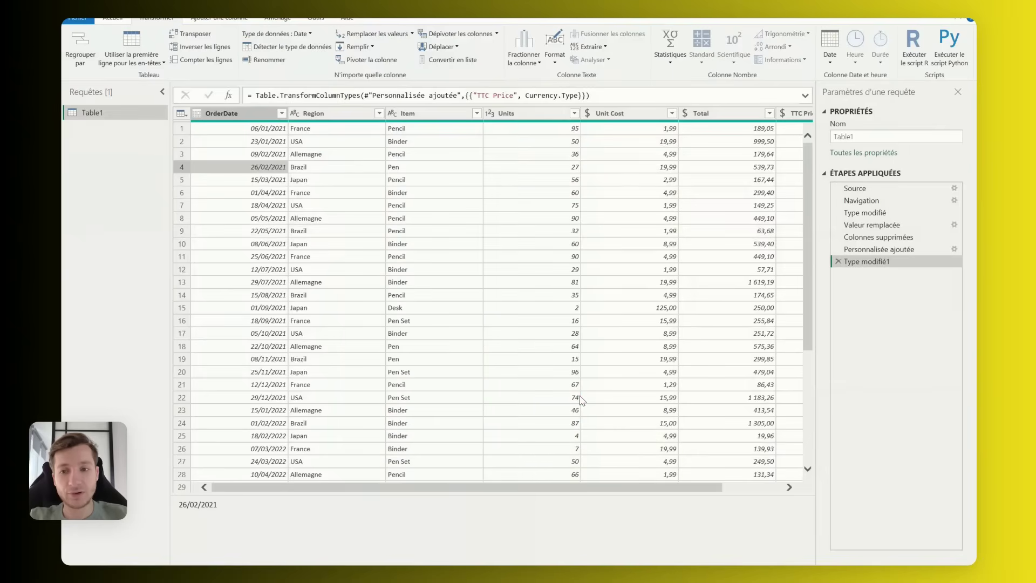
pyautogui.click(537, 321)
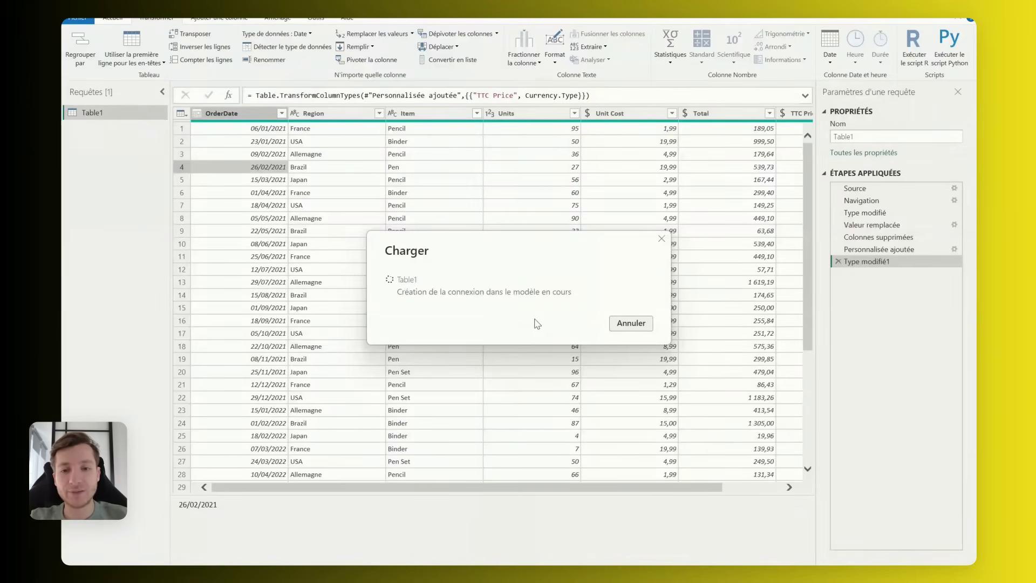
# Step: Close the Power Query editor and confirm applying the changes with Oui
pyautogui.click(561, 193)
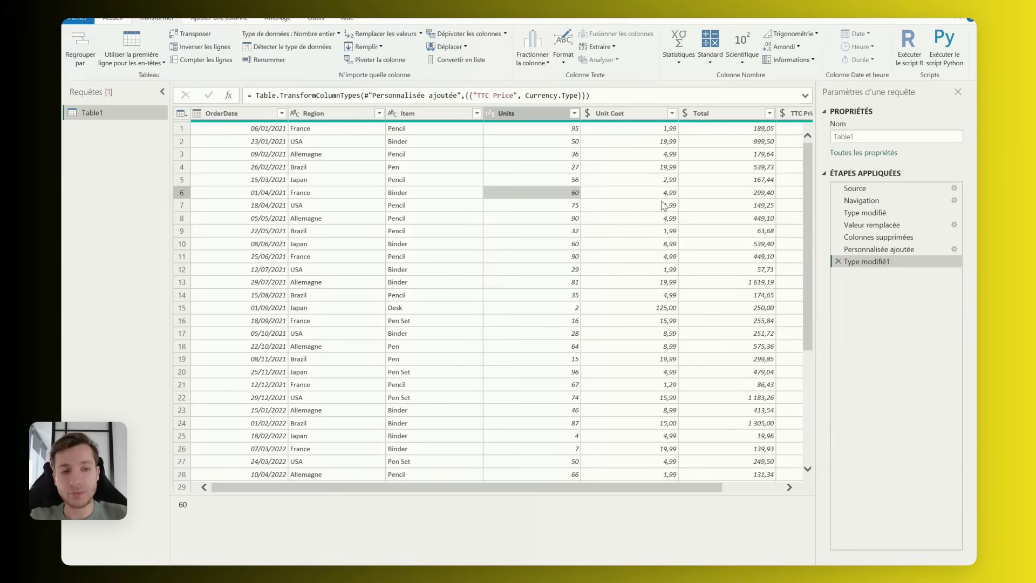
pyautogui.hotkey('alt', 'F4')
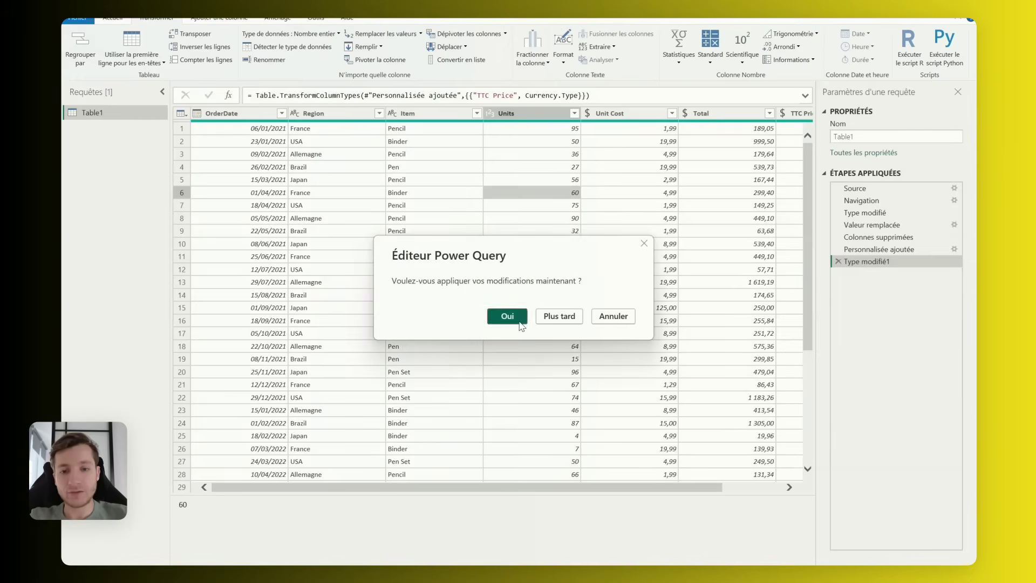
pyautogui.click(520, 319)
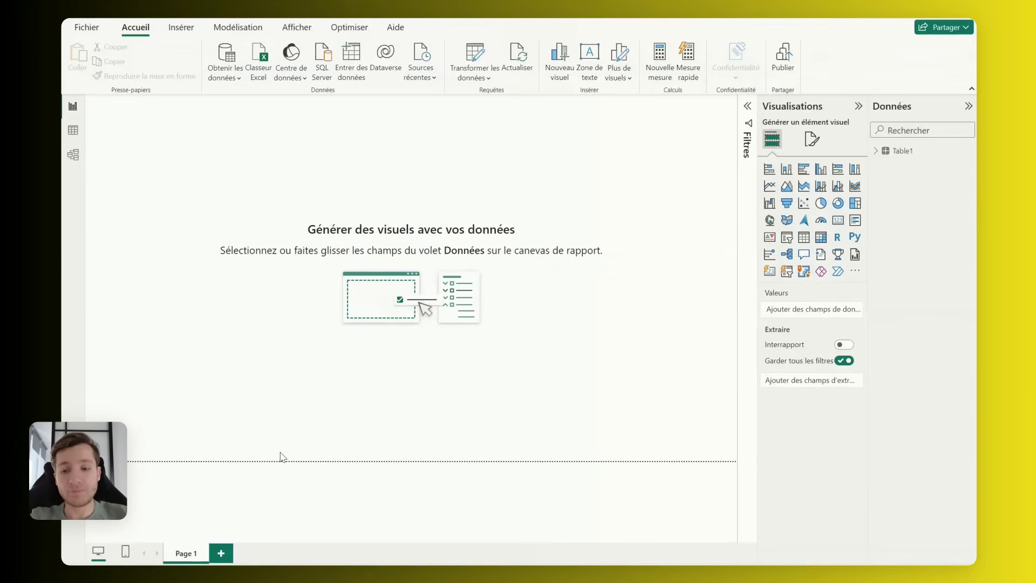
# Step: Rename the report page to 'Suivi des ventes'
pyautogui.doubleClick(194, 556)
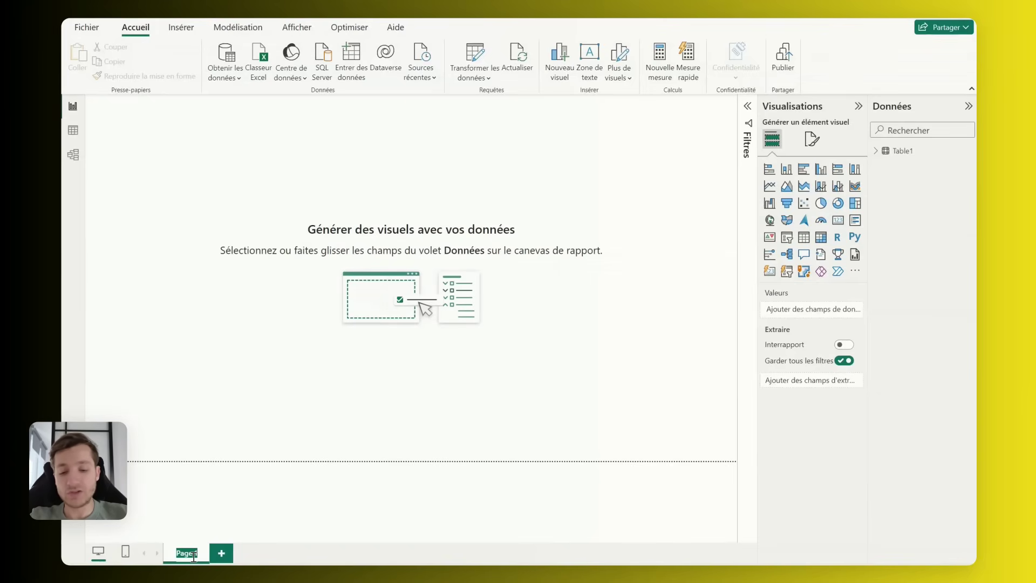
pyautogui.write('Suivi des ventes')
pyautogui.press('Return')
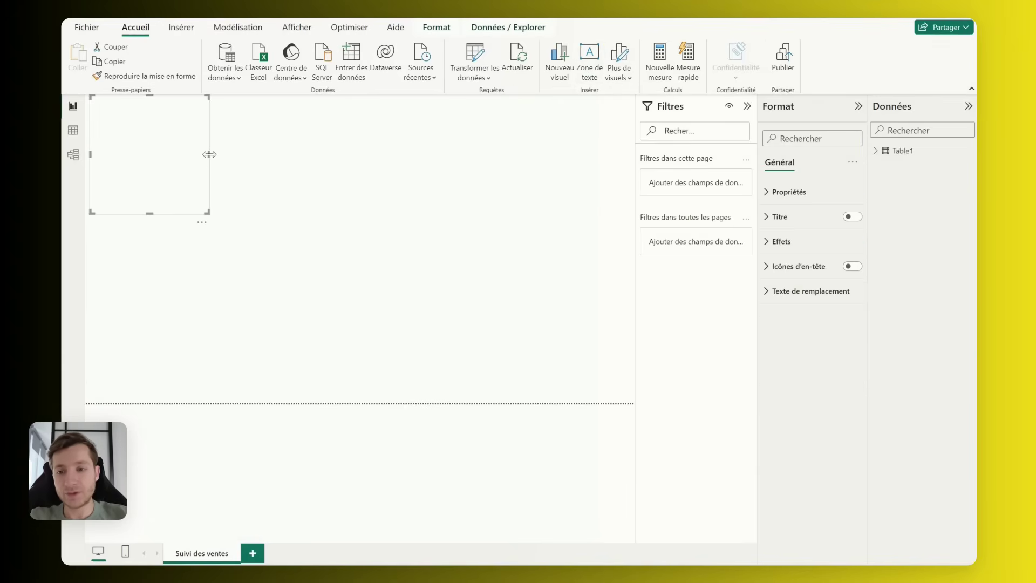
# Step: Stretch a shallow text box across the page top and type 'Suivi des ventes par pays et par catégorie'
pyautogui.moveTo(209, 154); pyautogui.dragTo(637, 169)
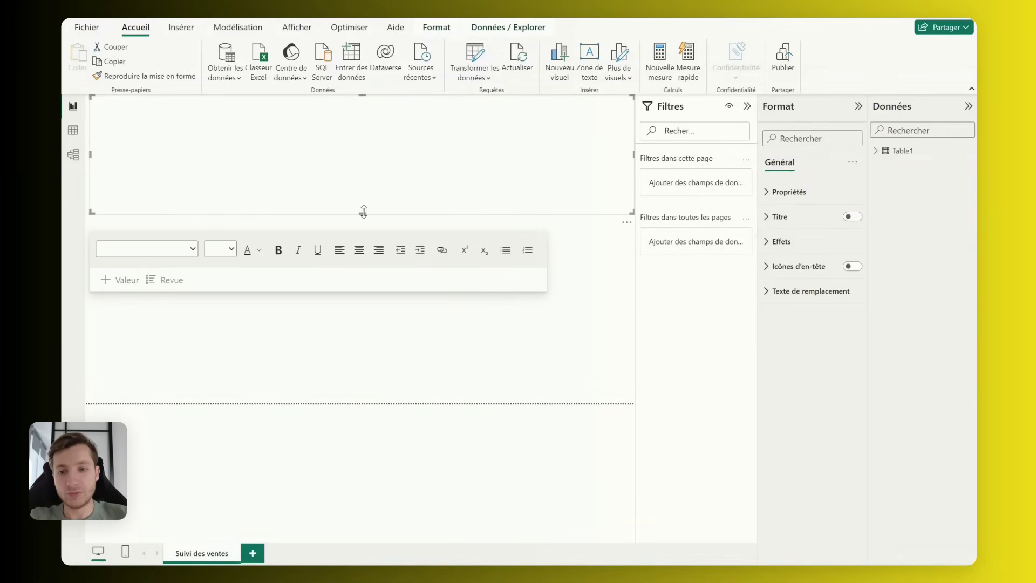
pyautogui.moveTo(363, 211); pyautogui.dragTo(362, 135)
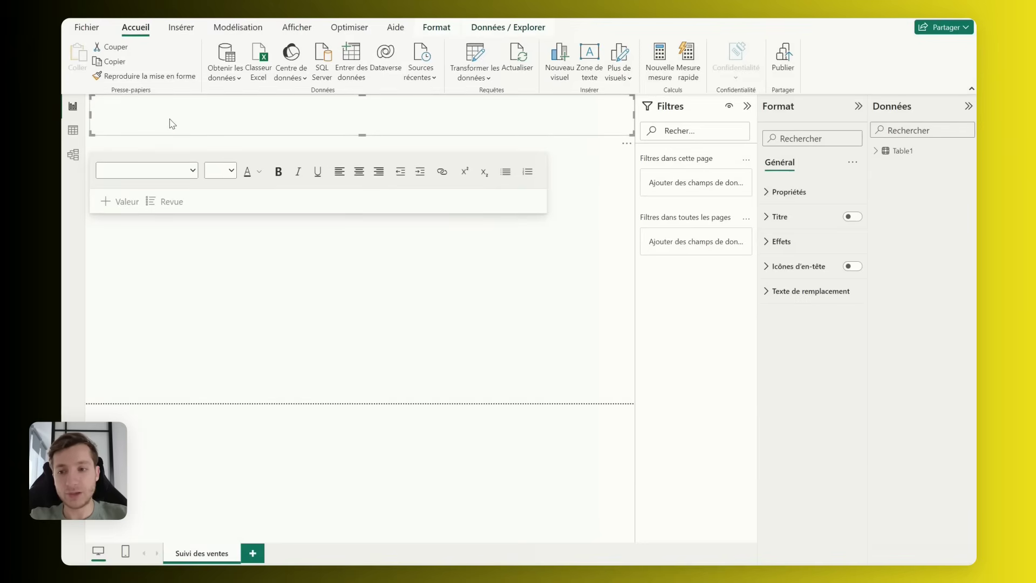
pyautogui.click(172, 124)
pyautogui.write('S')
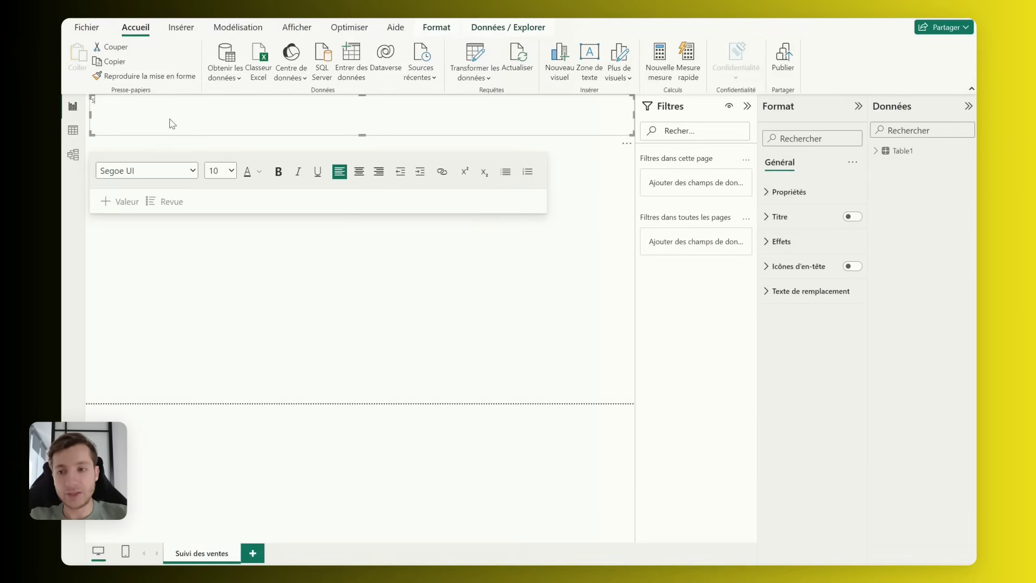
pyautogui.write('uivi des ventes par pays et pa')
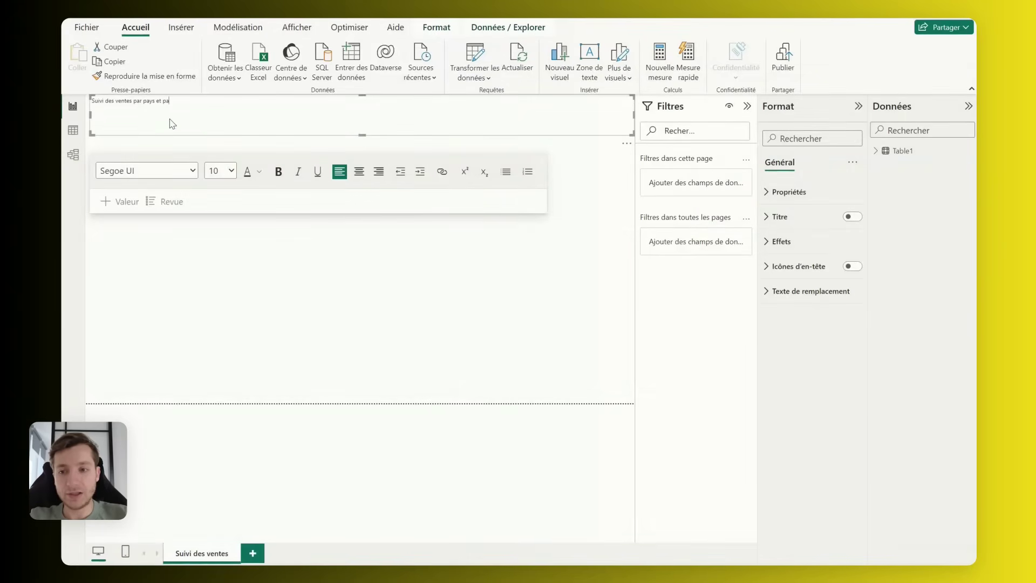
pyautogui.write('r catégorie')
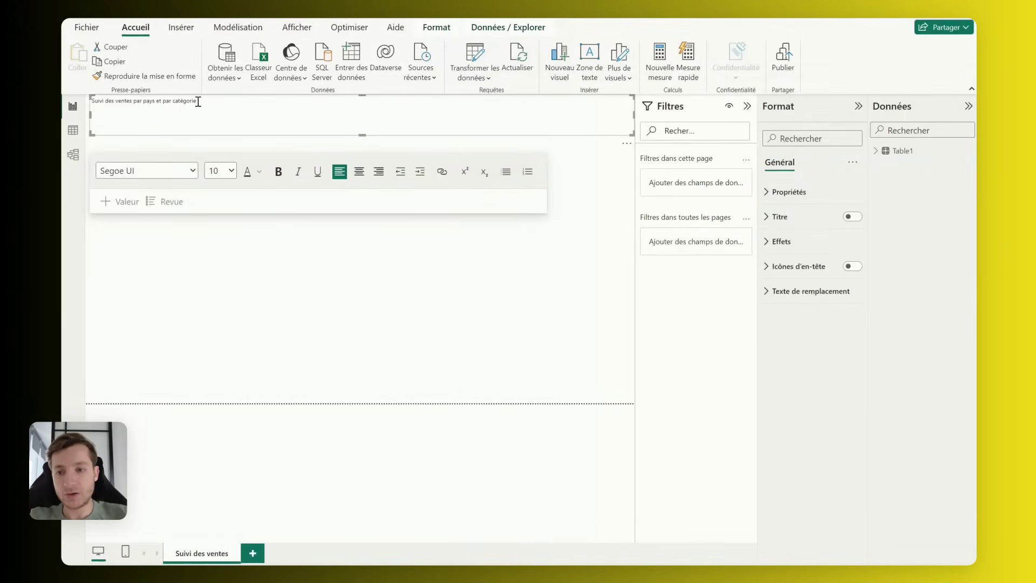
# Step: Format the title text as size 28, centred, bold and blue
pyautogui.tripleClick(95, 103)
pyautogui.click(219, 170)
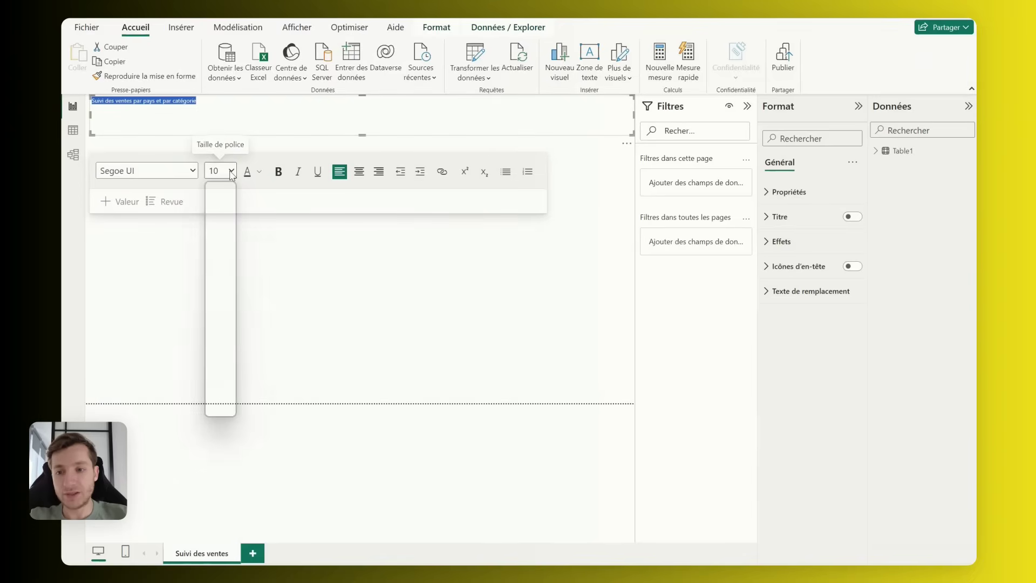
pyautogui.click(226, 323)
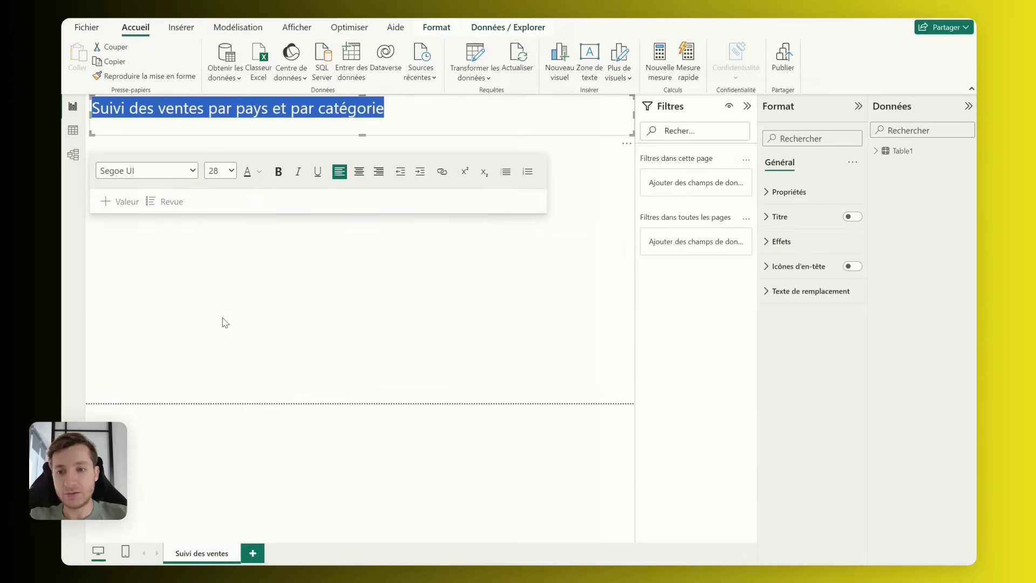
pyautogui.click(359, 171)
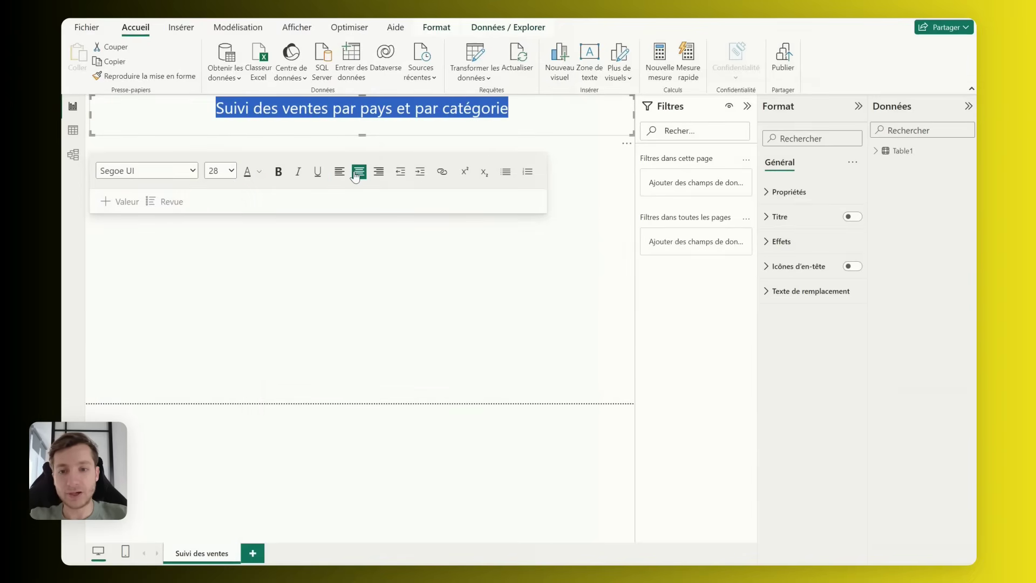
pyautogui.click(279, 171)
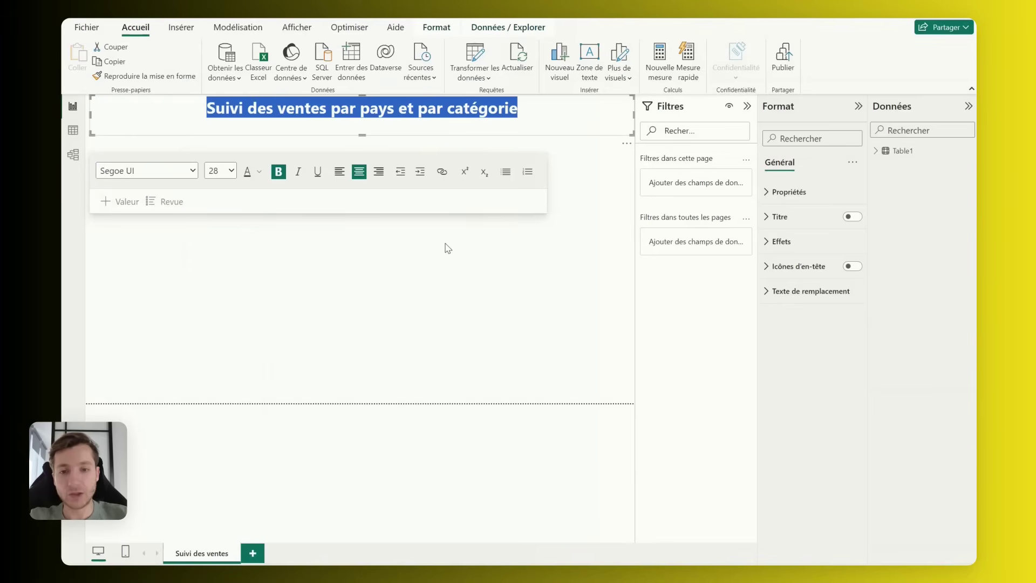
pyautogui.click(260, 174)
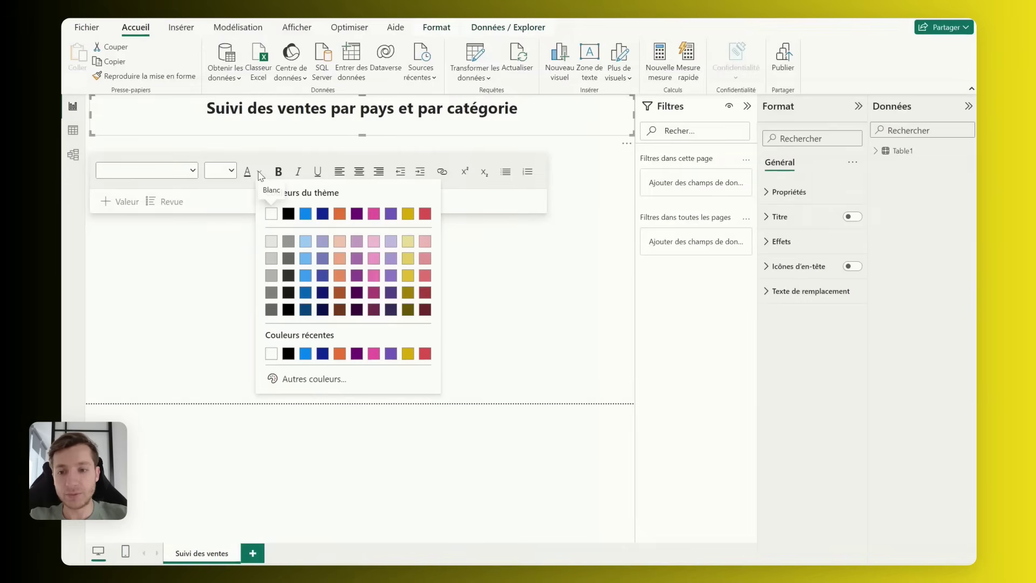
pyautogui.click(311, 220)
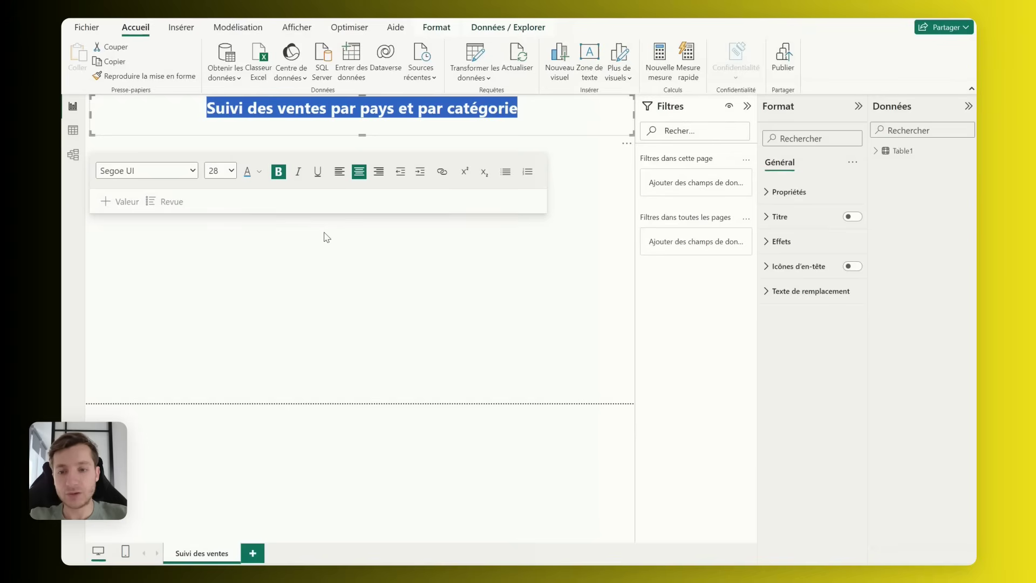
pyautogui.click(327, 237)
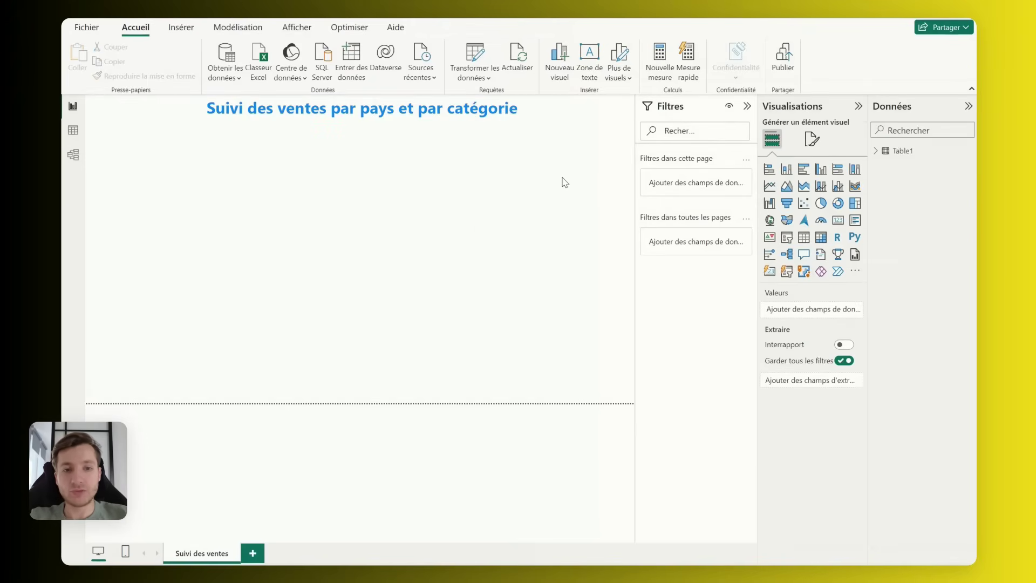
# Step: Create a chart from the Total field and size it on the left under the title
pyautogui.click(877, 153)
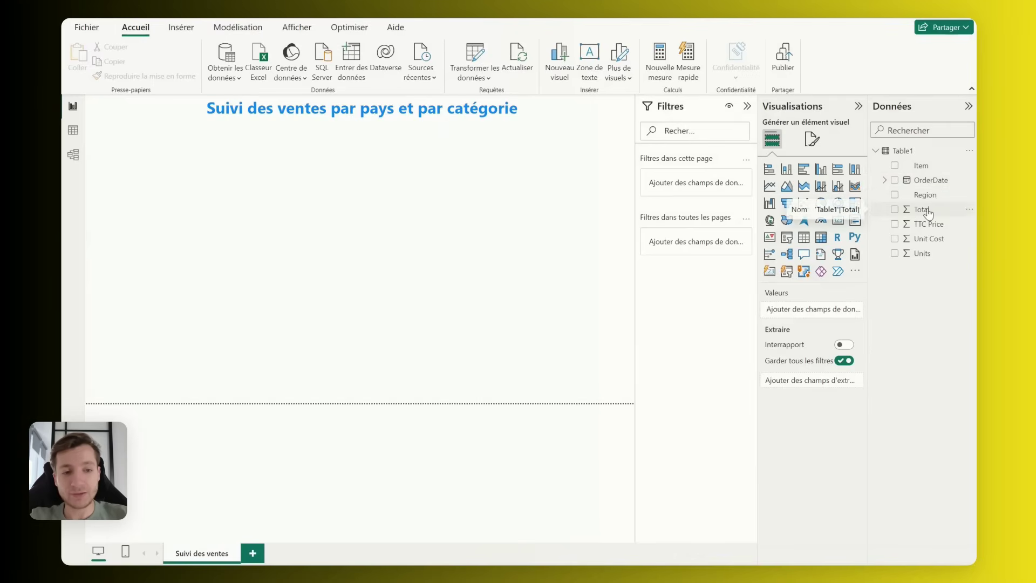
pyautogui.moveTo(928, 214)
pyautogui.mouseDown()
pyautogui.moveTo(637, 226)
pyautogui.moveTo(515, 215)
pyautogui.mouseUp()
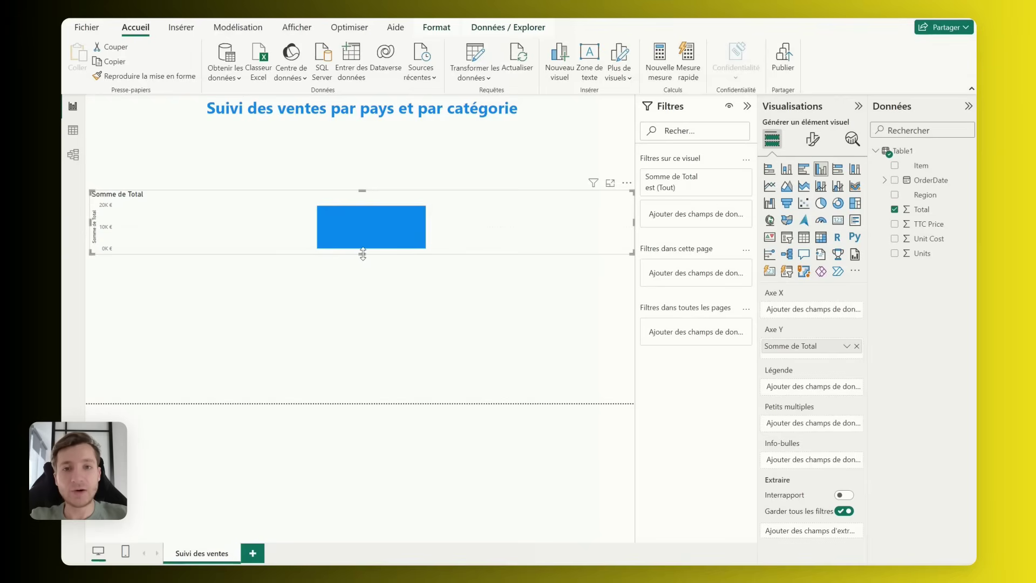
pyautogui.moveTo(363, 254); pyautogui.dragTo(370, 363)
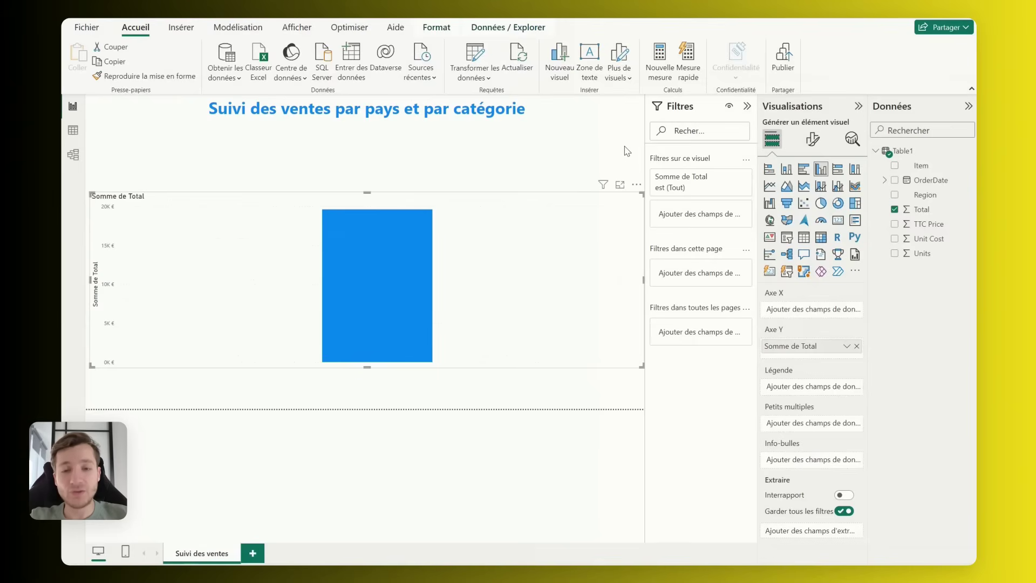
pyautogui.click(748, 108)
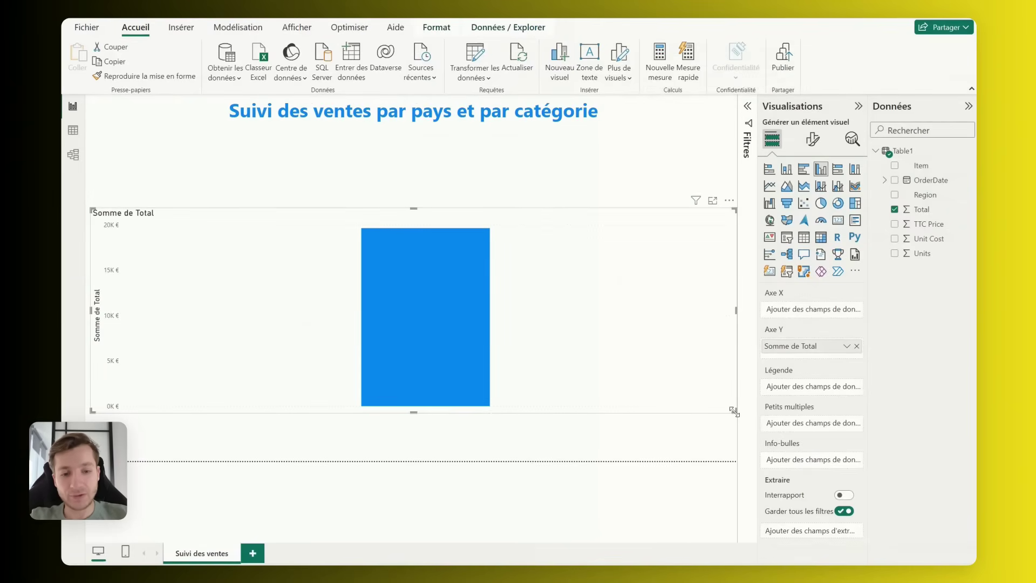
pyautogui.moveTo(734, 411); pyautogui.dragTo(339, 430)
pyautogui.moveTo(287, 301); pyautogui.dragTo(284, 238)
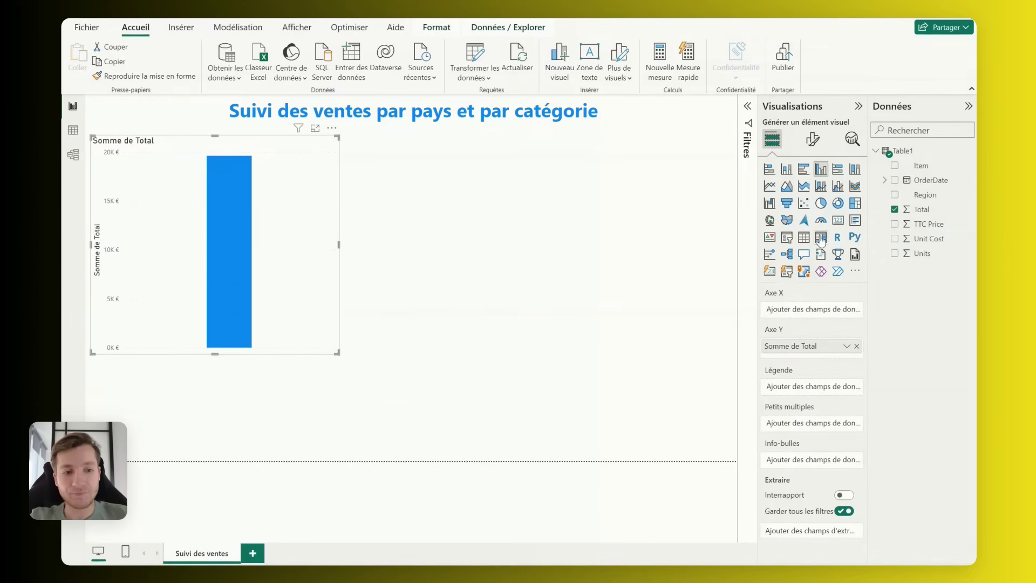
pyautogui.moveTo(931, 180)
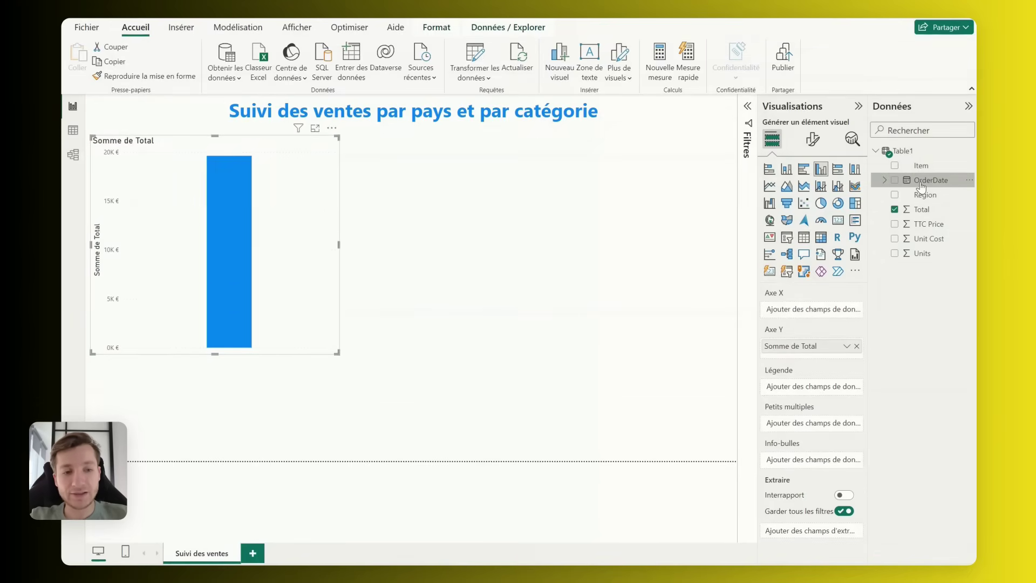
# Step: Break the Total chart down by OrderDate year and by Region, then resize it
pyautogui.moveTo(922, 186); pyautogui.dragTo(284, 232)
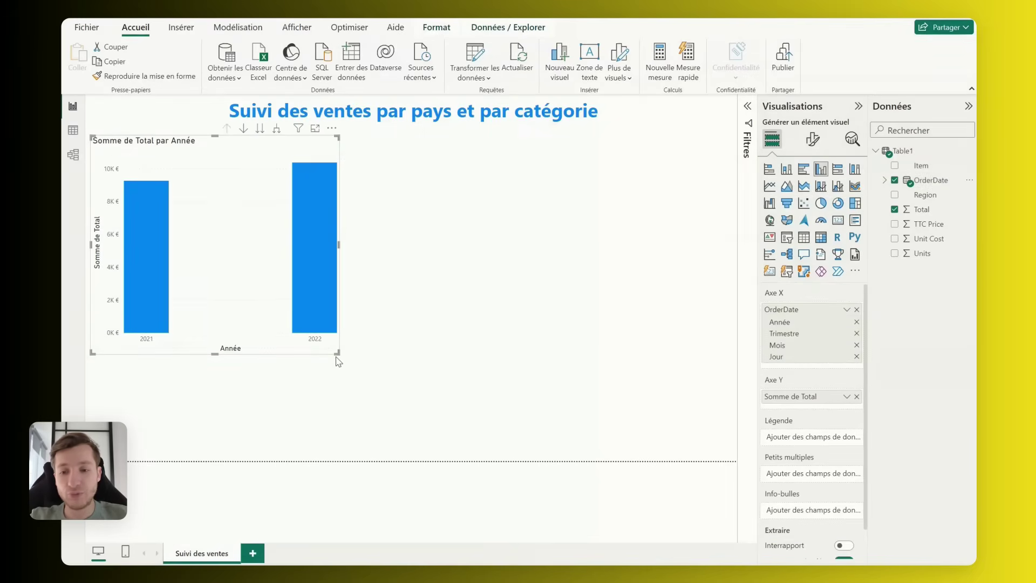
pyautogui.moveTo(337, 353)
pyautogui.mouseDown()
pyautogui.moveTo(455, 371)
pyautogui.moveTo(363, 369)
pyautogui.mouseUp()
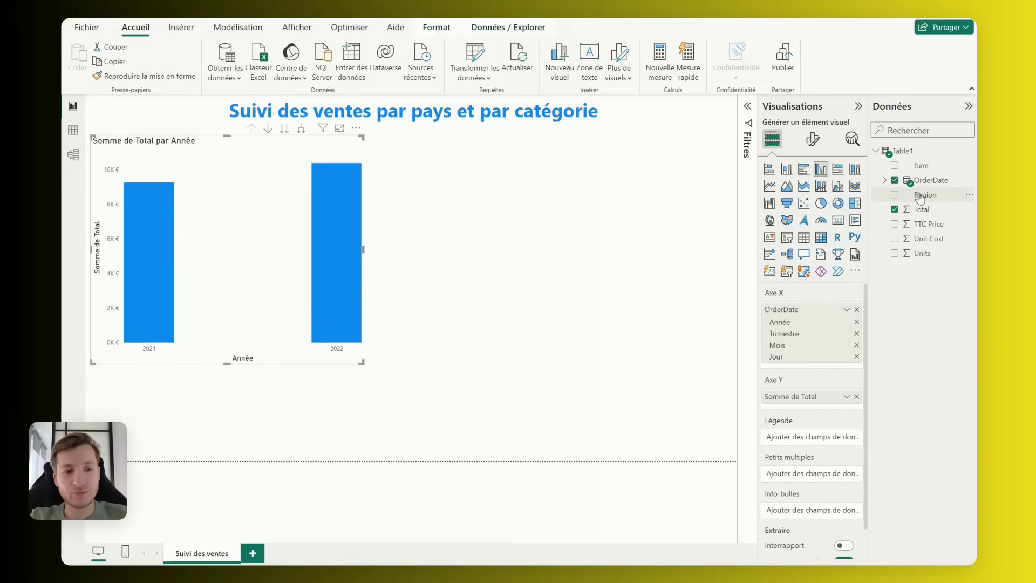
pyautogui.moveTo(924, 194); pyautogui.dragTo(256, 241)
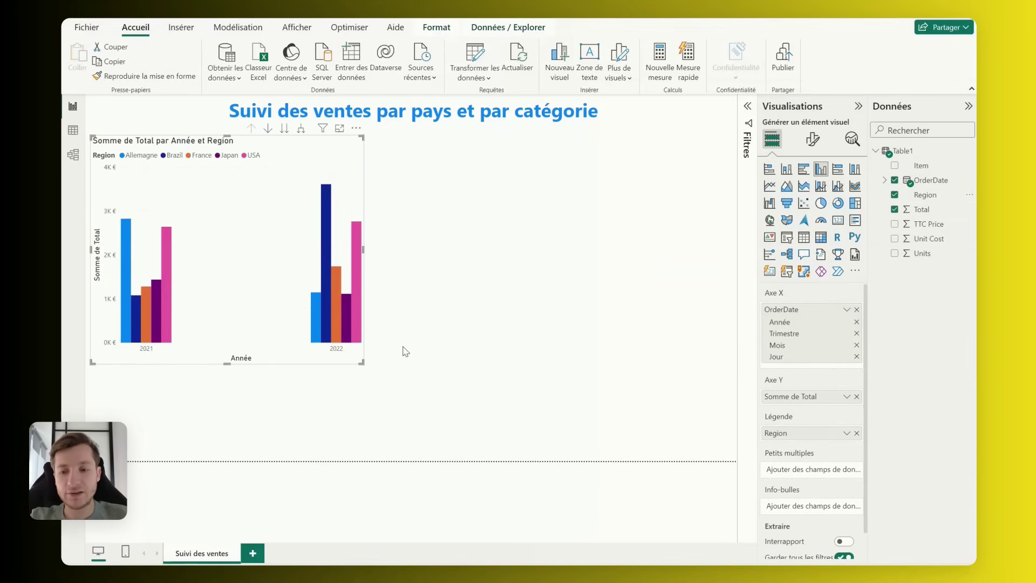
pyautogui.moveTo(363, 363)
pyautogui.mouseDown()
pyautogui.moveTo(336, 420)
pyautogui.moveTo(358, 413)
pyautogui.mouseUp()
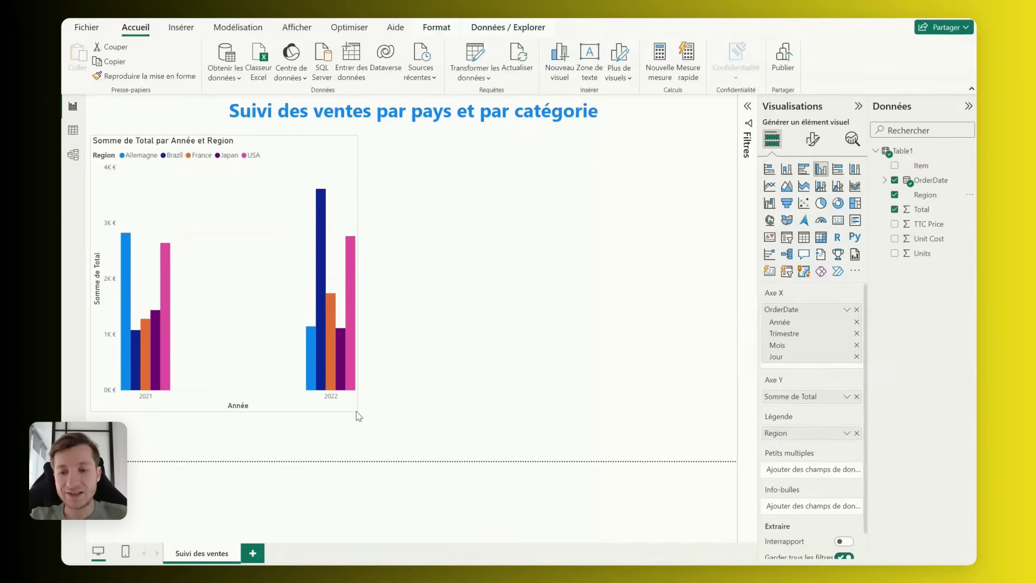
pyautogui.click(331, 361)
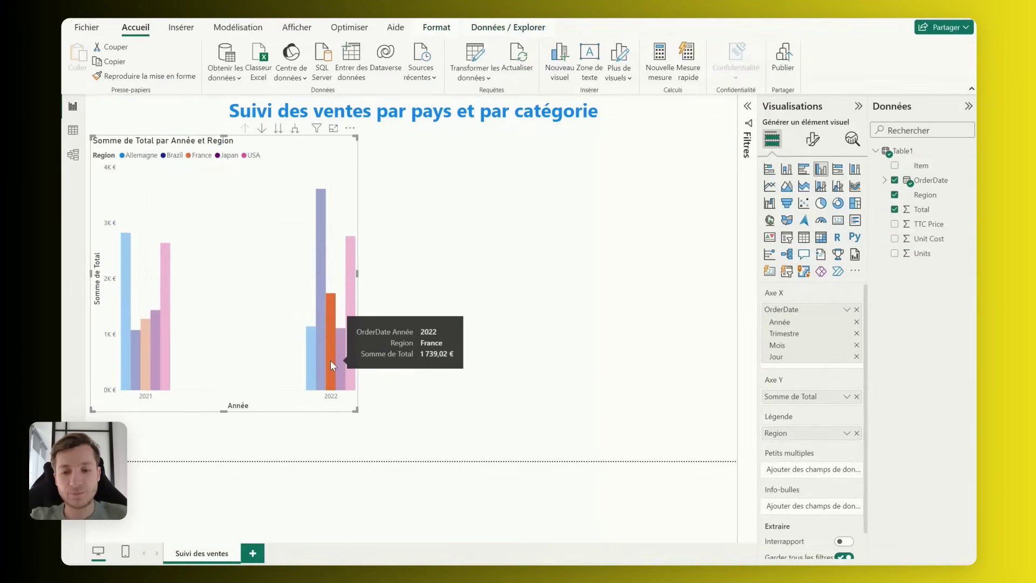
pyautogui.click(569, 217)
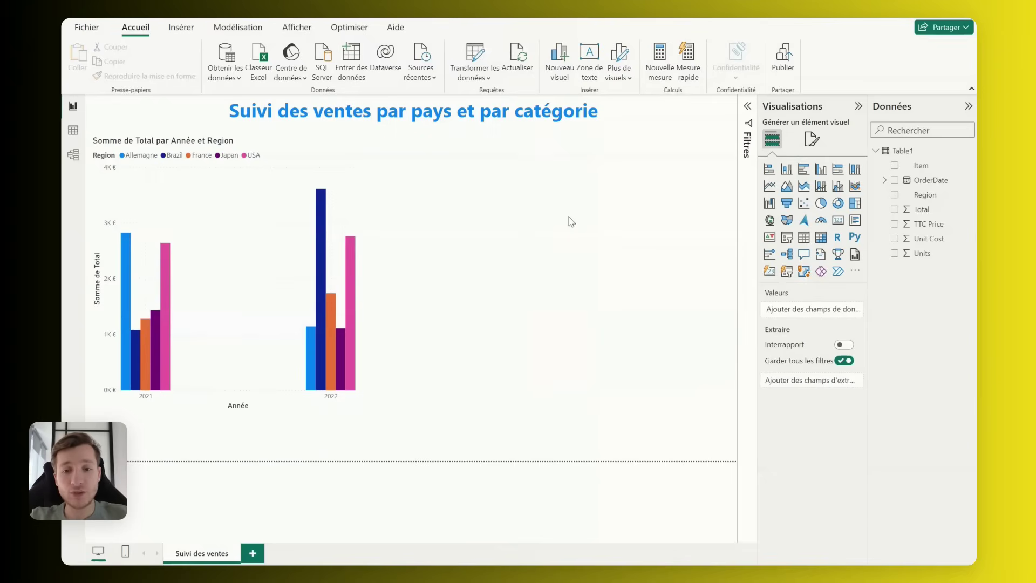
# Step: Add a pie chart of Units by Region and Item, top-aligned beside the column chart
pyautogui.click(821, 205)
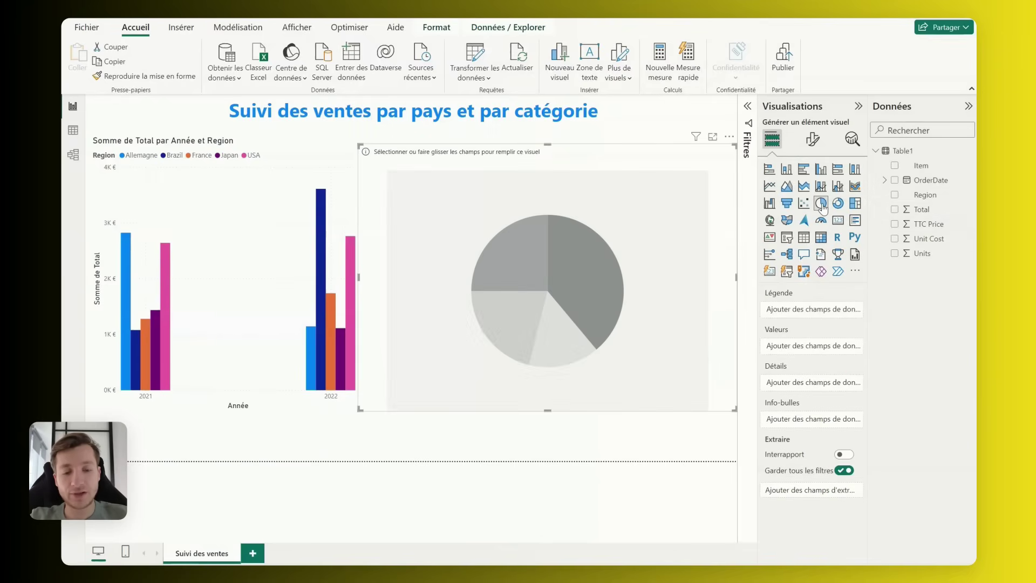
pyautogui.moveTo(735, 415); pyautogui.dragTo(738, 275)
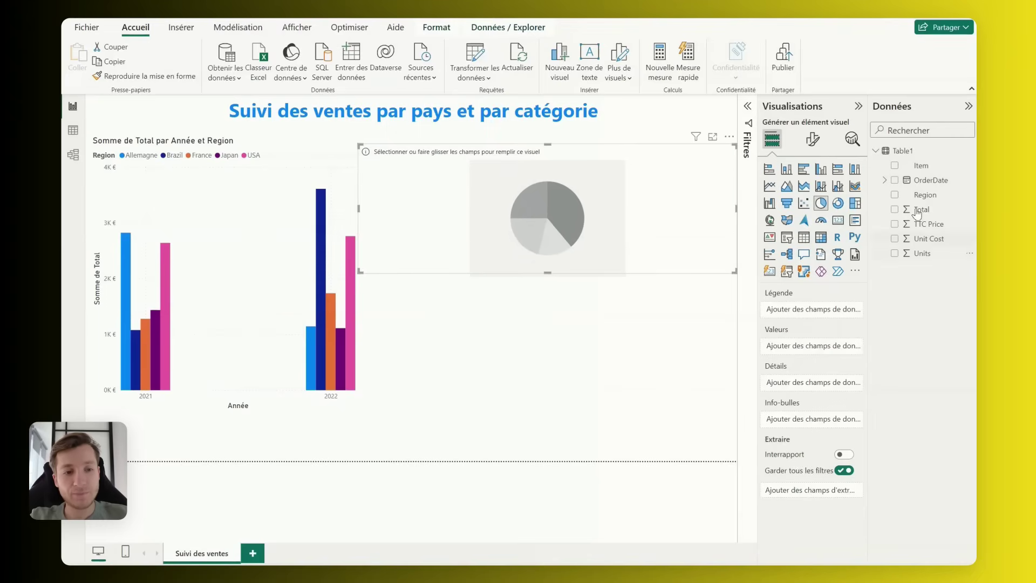
pyautogui.moveTo(925, 195); pyautogui.dragTo(548, 219)
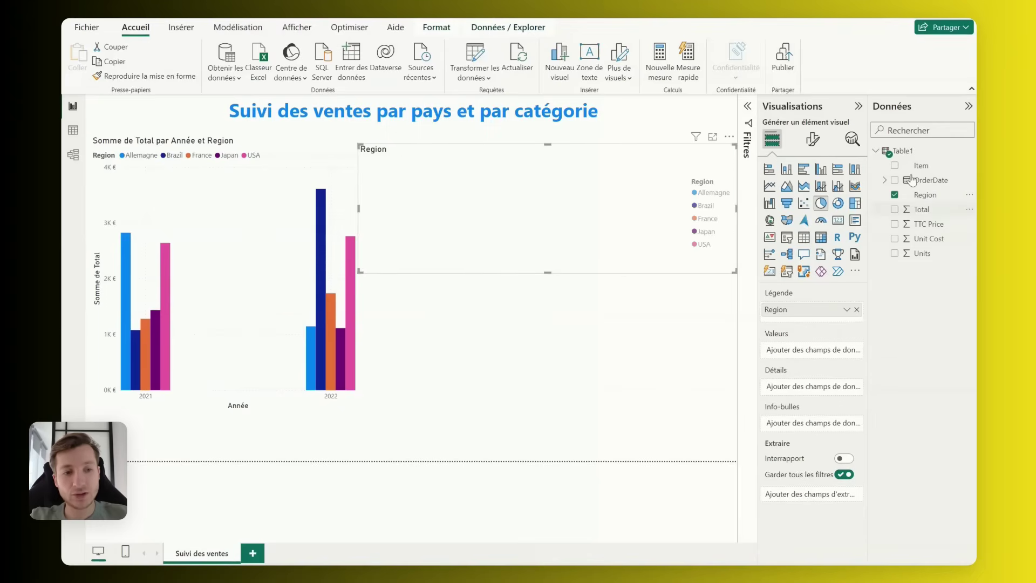
pyautogui.moveTo(922, 165)
pyautogui.mouseDown()
pyautogui.moveTo(575, 222)
pyautogui.moveTo(523, 220)
pyautogui.mouseUp()
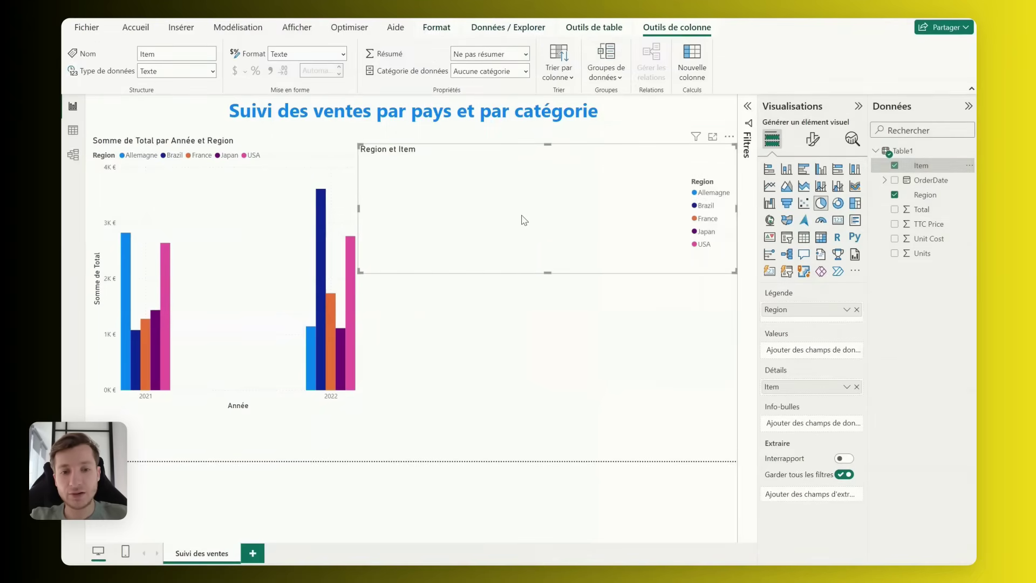
pyautogui.moveTo(735, 271); pyautogui.dragTo(723, 296)
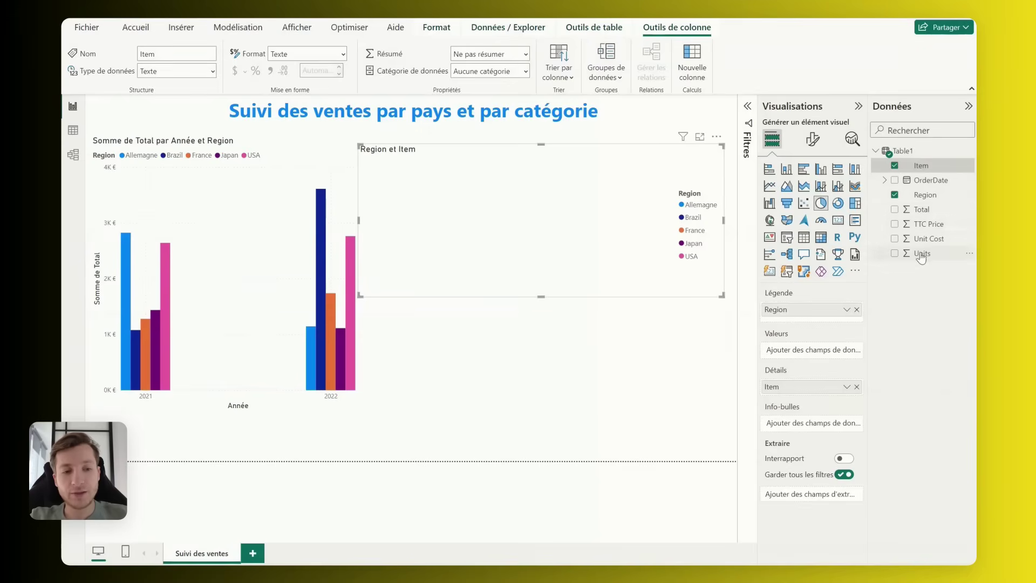
pyautogui.moveTo(922, 254); pyautogui.dragTo(811, 351)
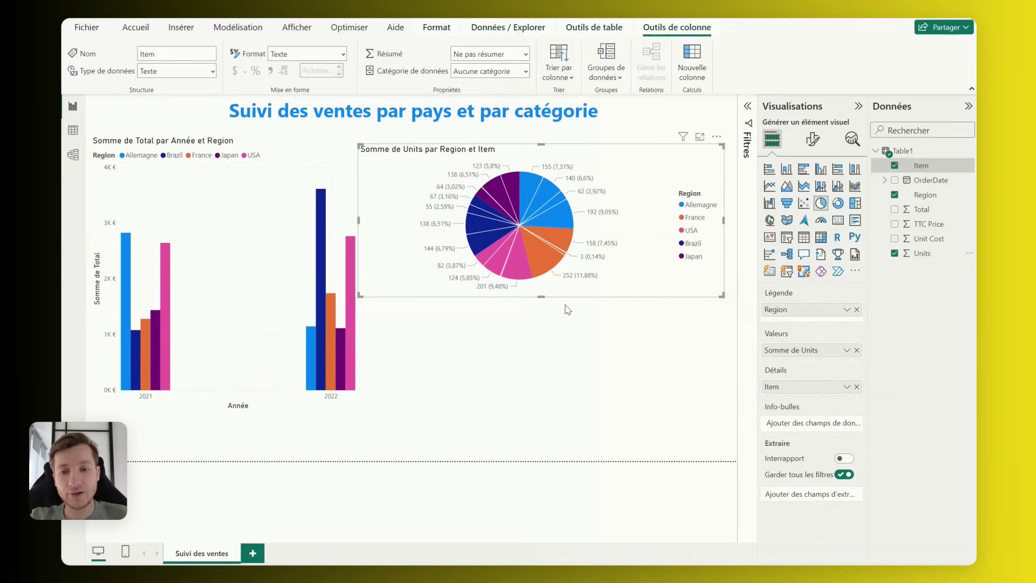
pyautogui.moveTo(542, 300); pyautogui.dragTo(557, 278)
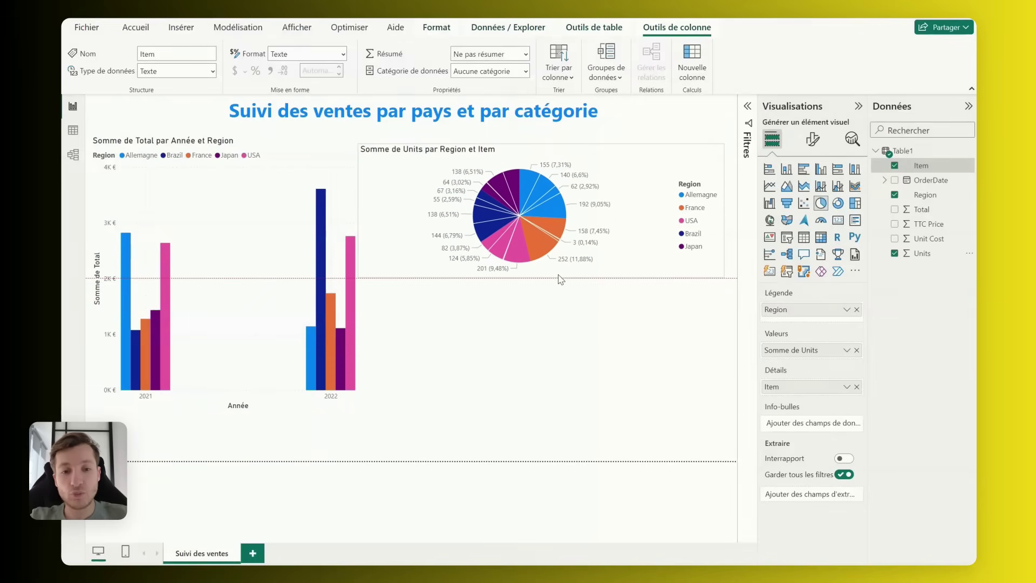
pyautogui.moveTo(650, 271); pyautogui.dragTo(663, 265)
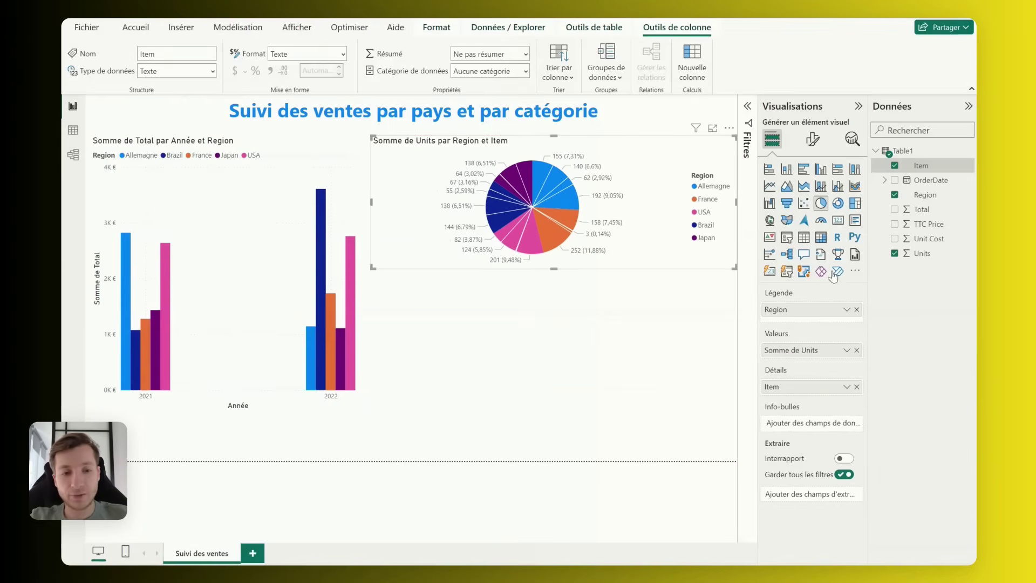
# Step: Add a table of TTC Price, Region and Units, sized compactly under the pie chart
pyautogui.click(804, 237)
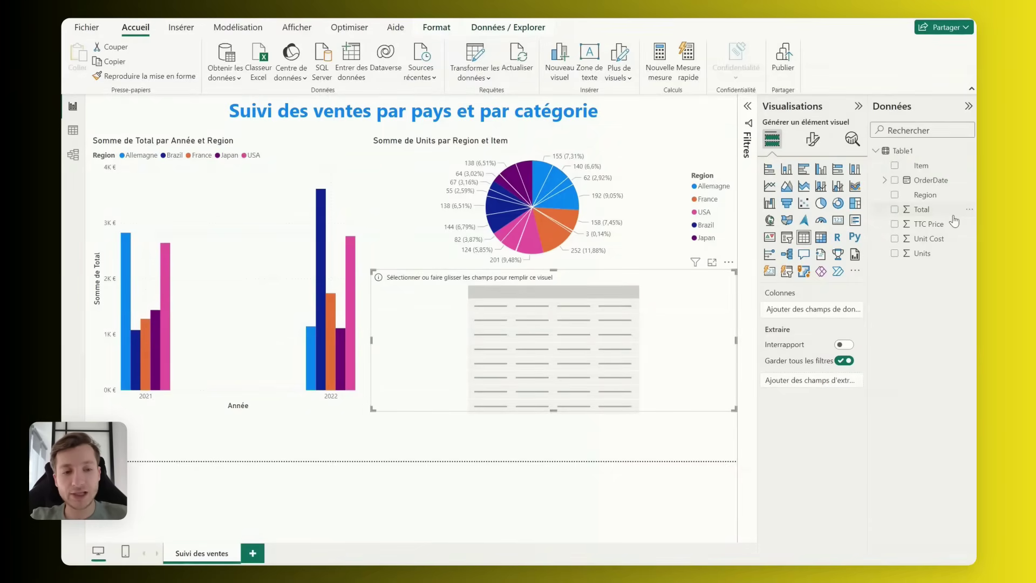
pyautogui.moveTo(928, 224); pyautogui.dragTo(643, 324)
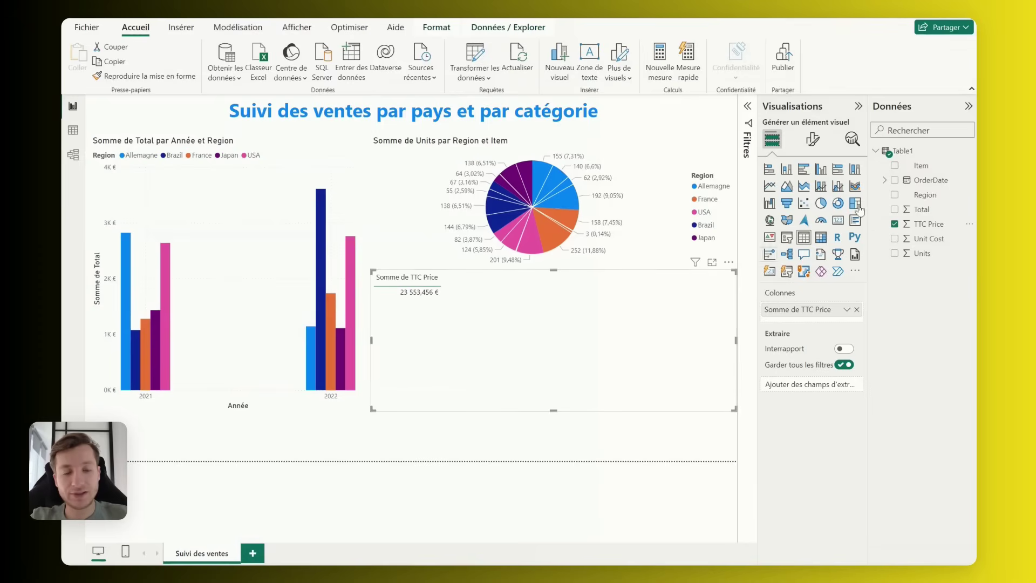
pyautogui.moveTo(925, 195); pyautogui.dragTo(492, 302)
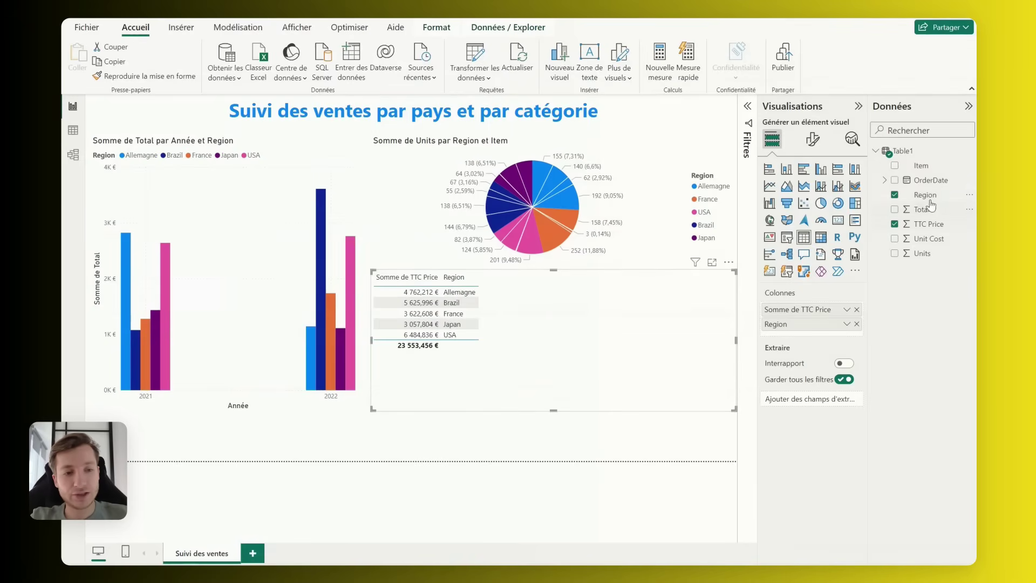
pyautogui.moveTo(922, 253); pyautogui.dragTo(409, 351)
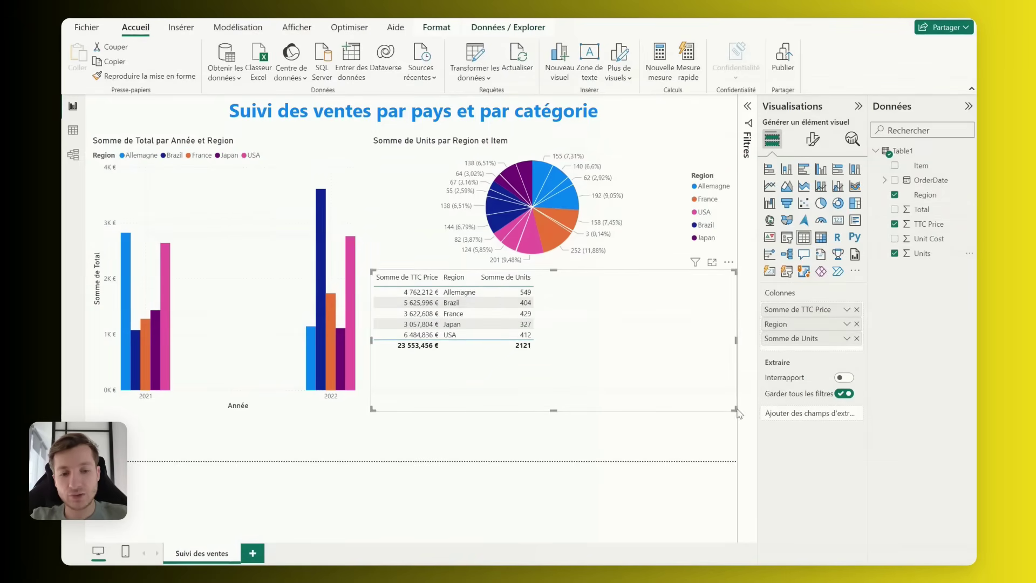
pyautogui.moveTo(735, 409); pyautogui.dragTo(552, 364)
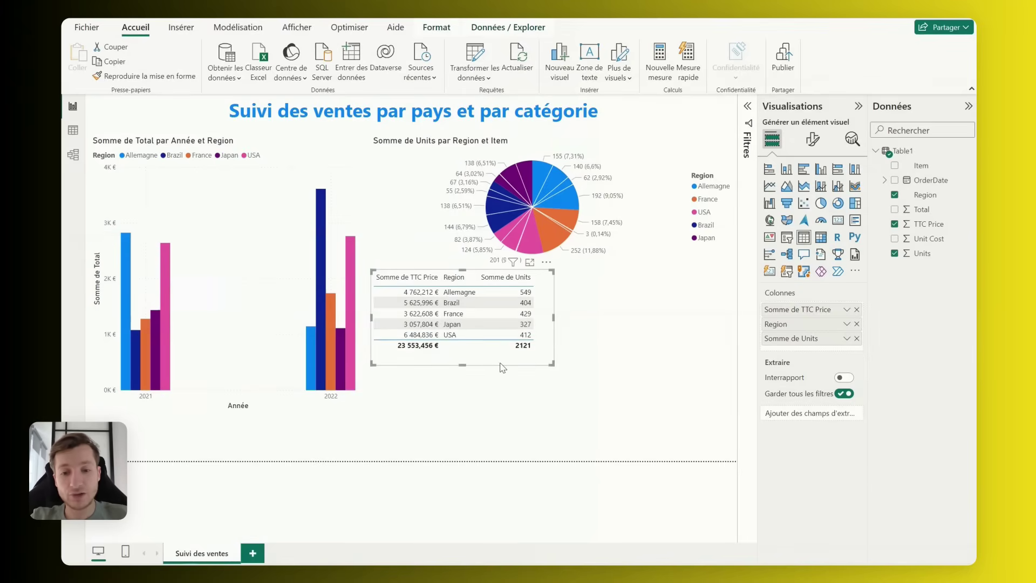
pyautogui.moveTo(512, 368); pyautogui.dragTo(616, 386)
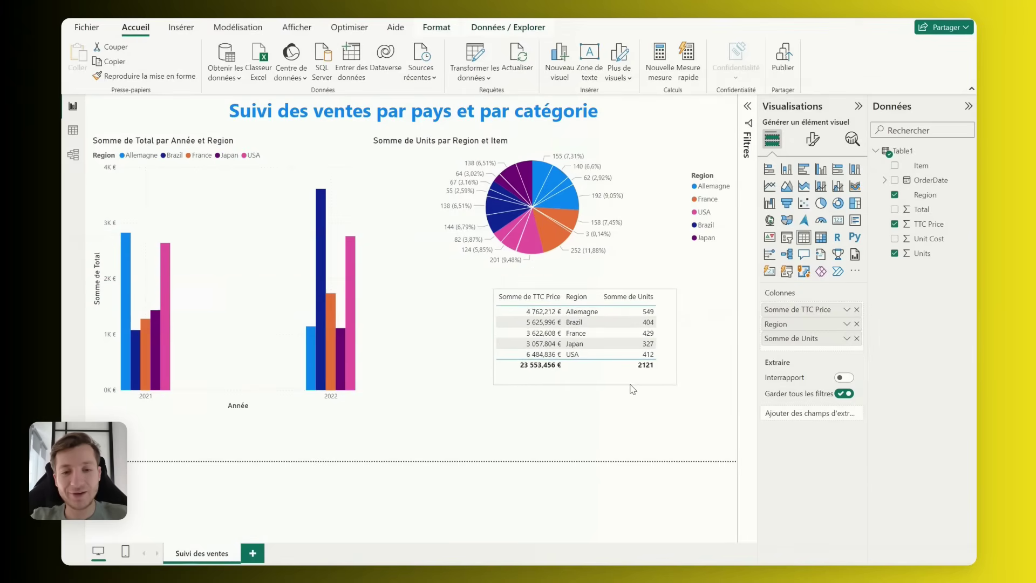
pyautogui.click(675, 406)
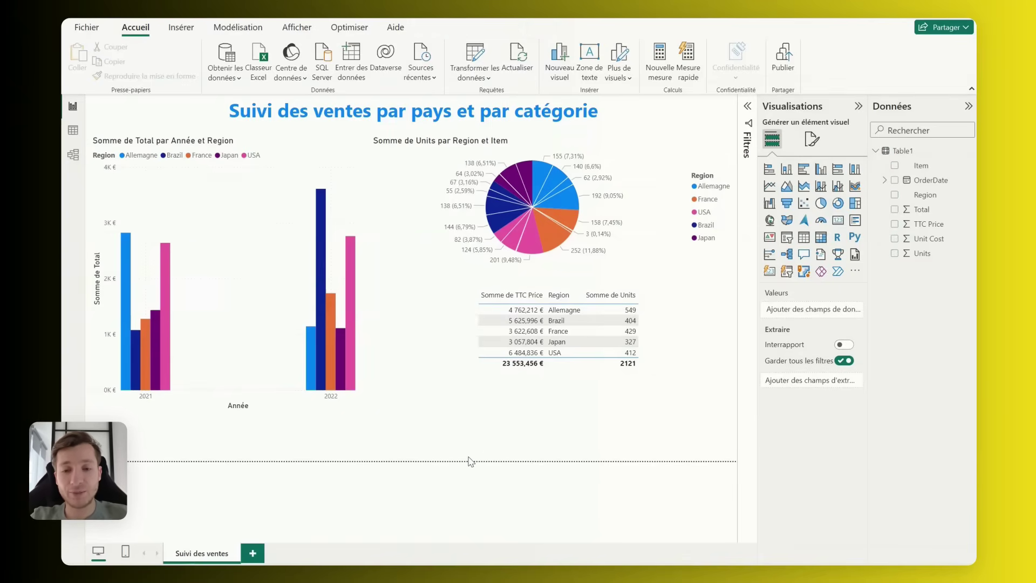
# Step: Add blank Page 1, then on Suivi des ventes cross-filter by France 2022 and clear it
pyautogui.click(254, 555)
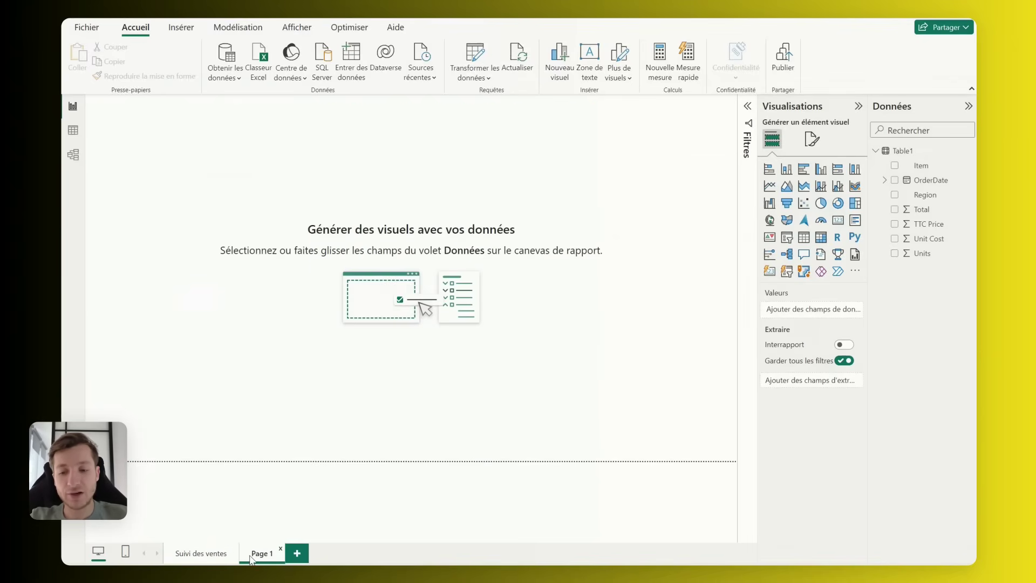
pyautogui.click(200, 553)
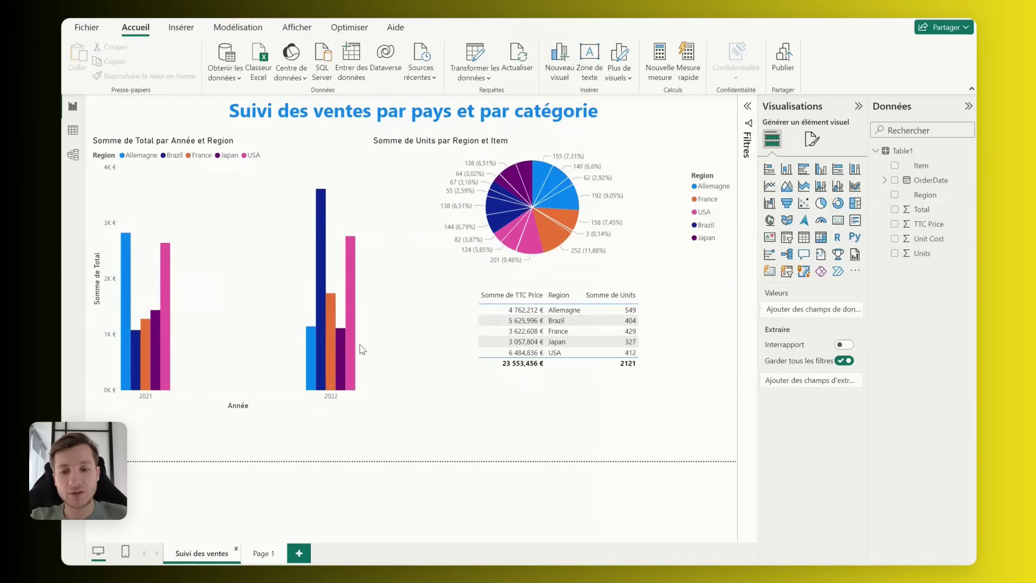
pyautogui.click(331, 332)
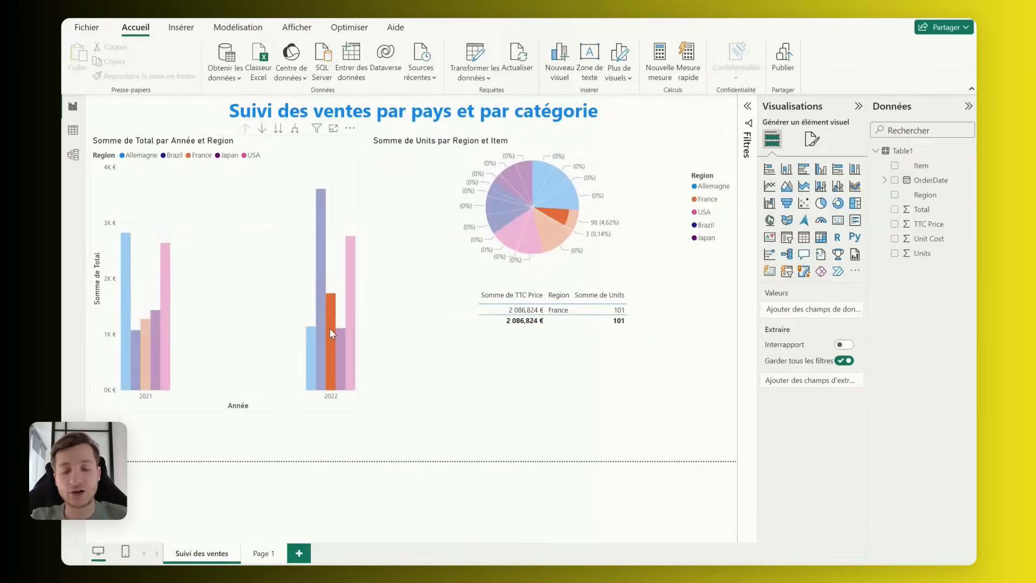
pyautogui.click(513, 395)
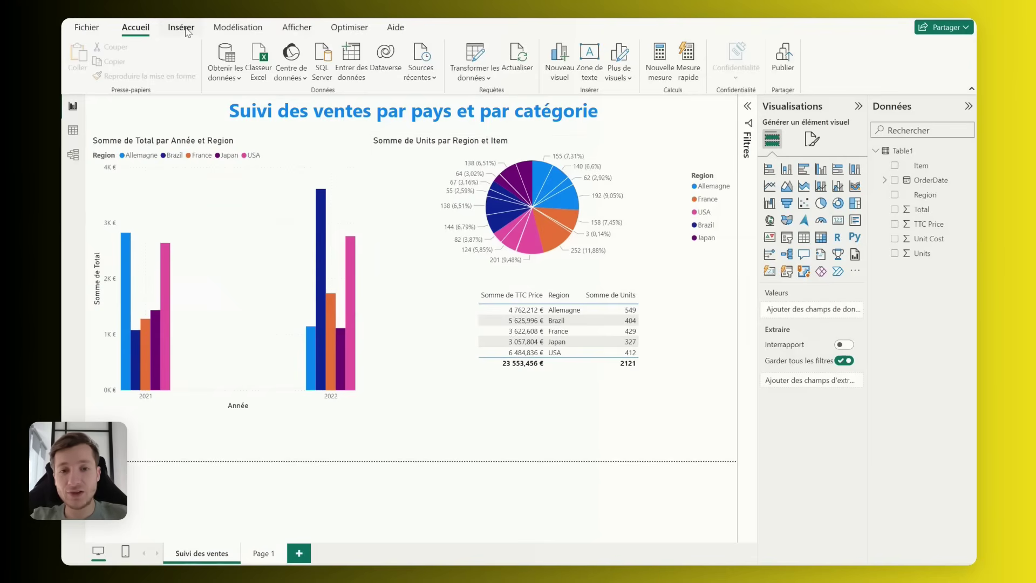
# Step: Open the AppSource gallery under Plus de visuels and browse visuals like Violin Plot and Multi KPI
pyautogui.click(633, 80)
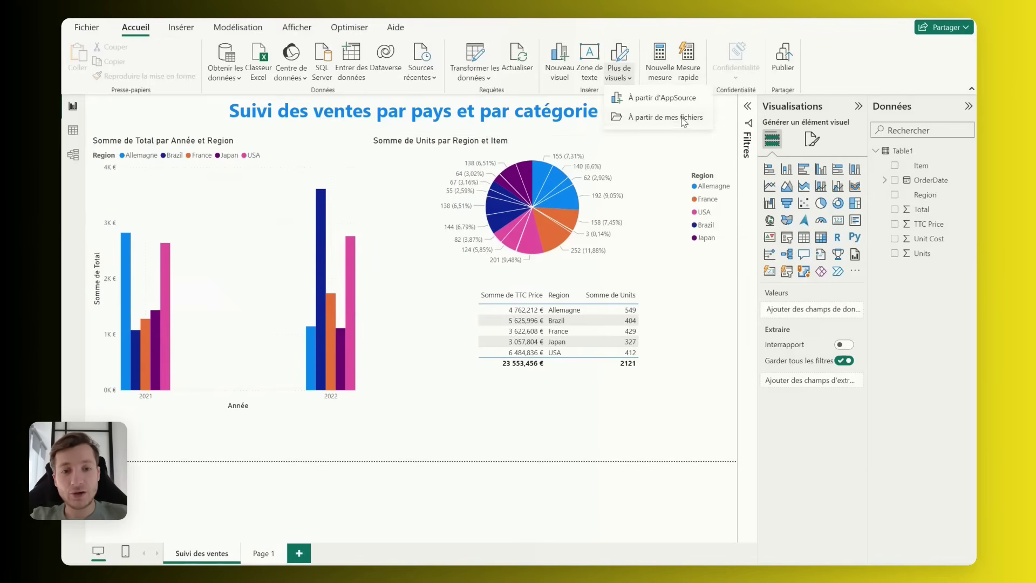
pyautogui.click(668, 103)
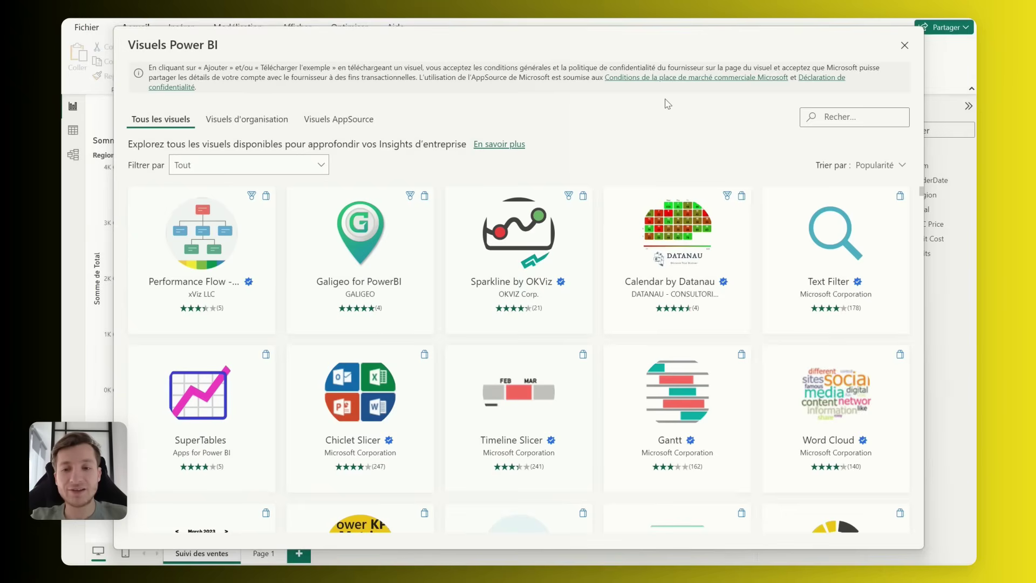
pyautogui.scroll(-1, 572, 348)
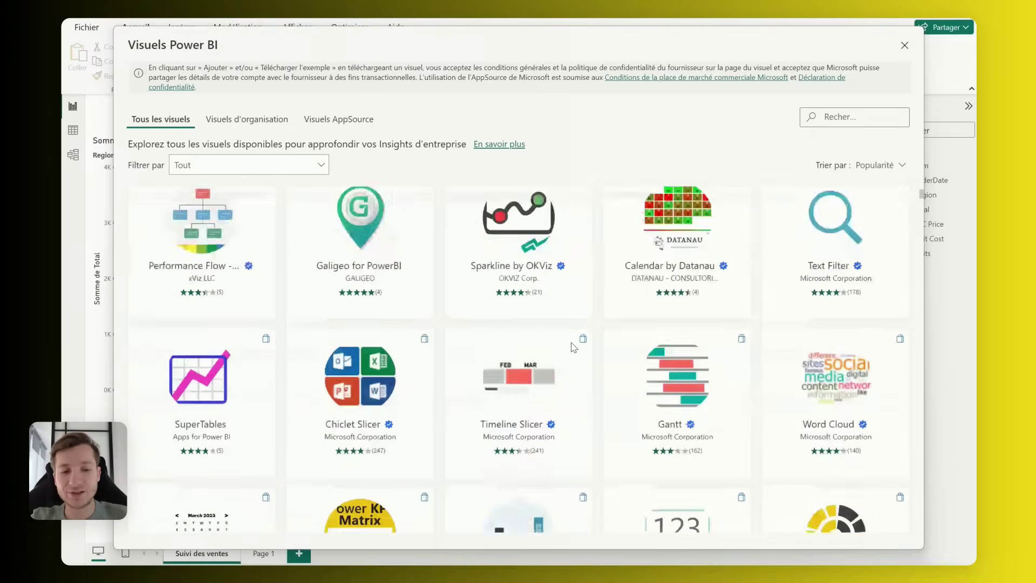
pyautogui.scroll(-4, 573, 349)
pyautogui.scroll(-3, 573, 349)
pyautogui.scroll(-1, 572, 349)
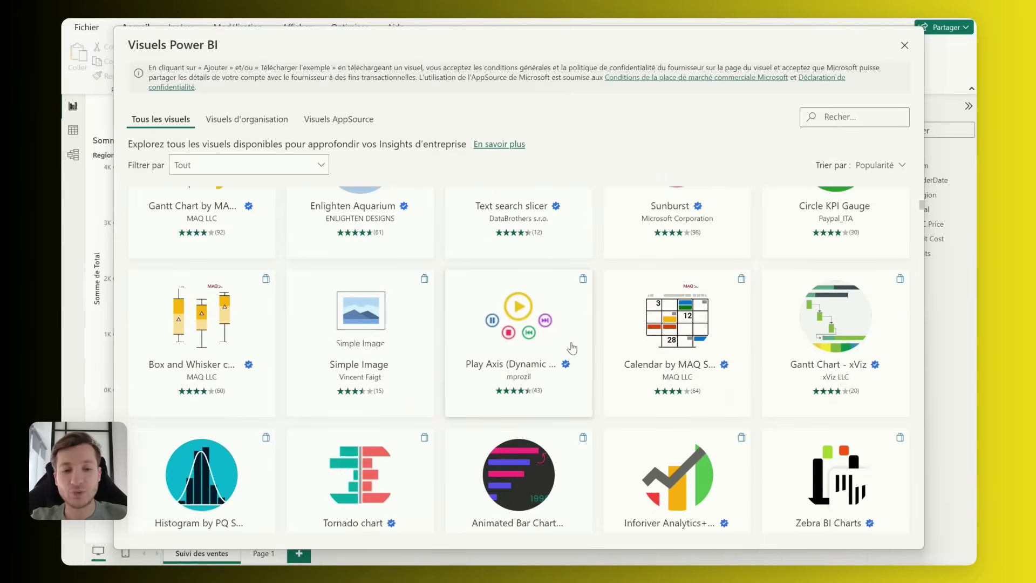
pyautogui.scroll(-5, 573, 349)
pyautogui.scroll(3, 573, 349)
pyautogui.scroll(5, 573, 348)
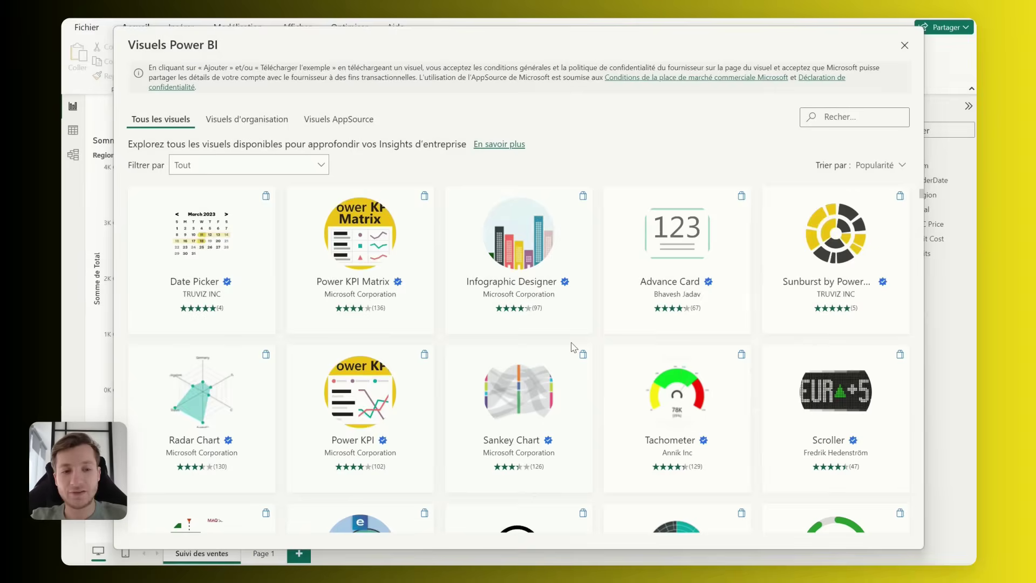
pyautogui.scroll(5, 561, 330)
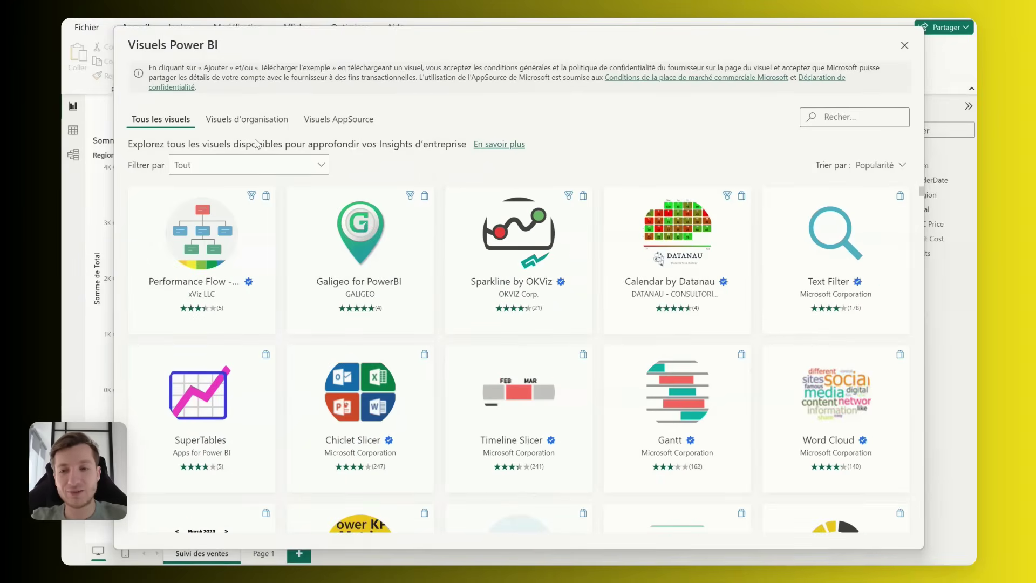
pyautogui.scroll(-5, 583, 245)
pyautogui.scroll(-5, 590, 248)
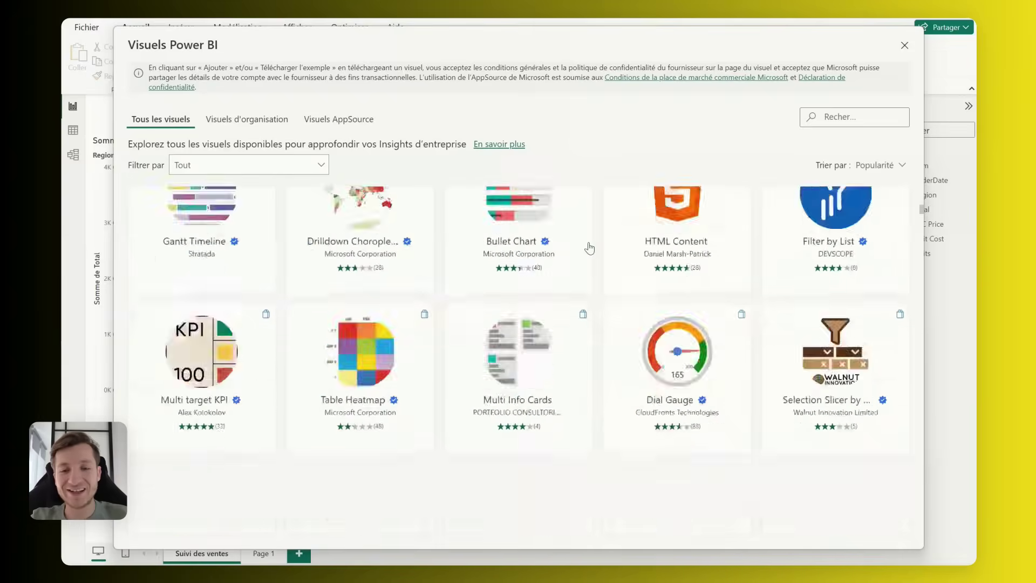
pyautogui.scroll(-5, 590, 248)
pyautogui.scroll(-5, 590, 248)
pyautogui.scroll(-5, 589, 247)
pyautogui.scroll(-3, 589, 248)
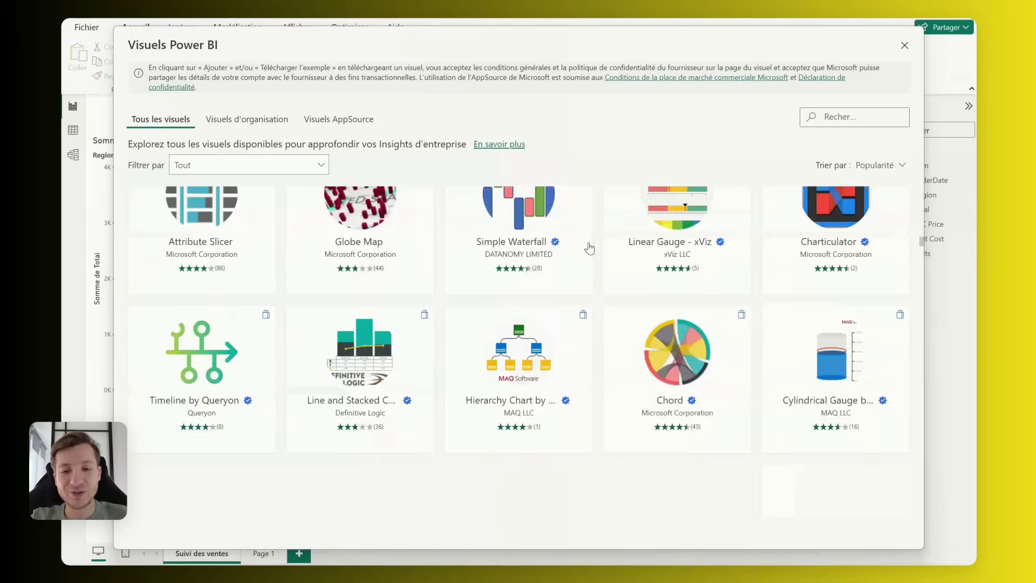
pyautogui.scroll(-5, 589, 248)
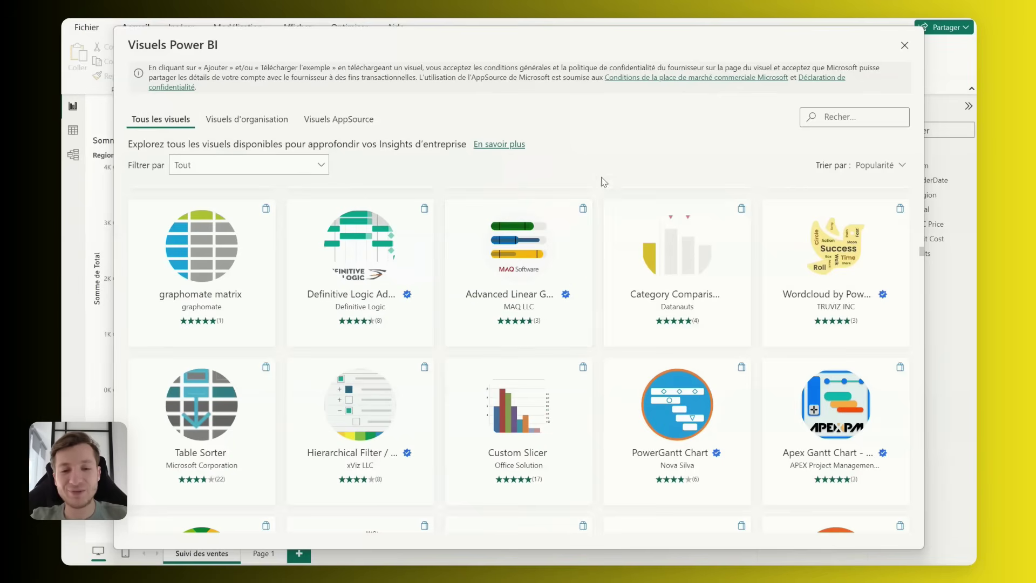
pyautogui.scroll(-5, 675, 324)
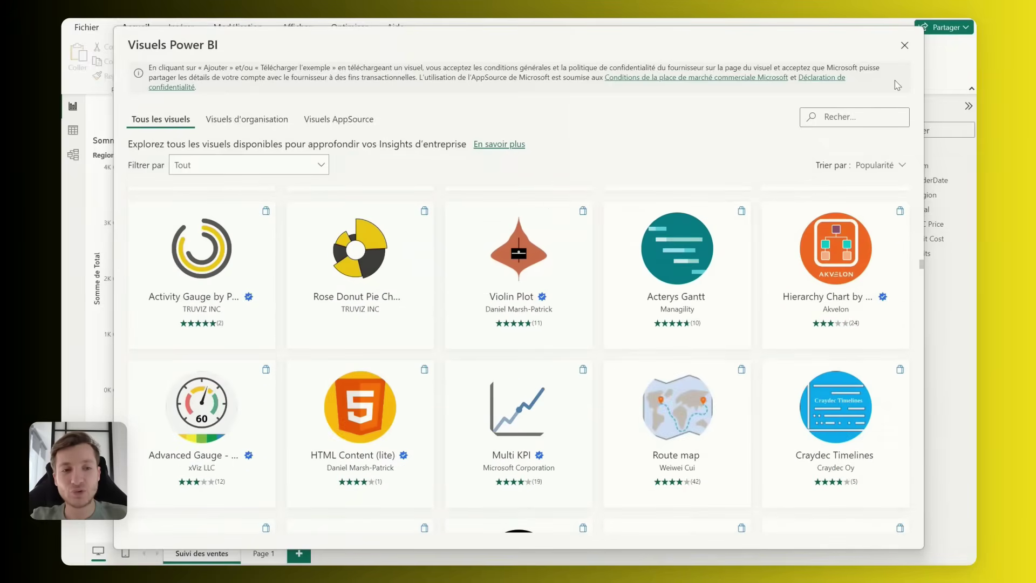
# Step: Close the Visuels Power BI store and show the blank Page 1 canvas
pyautogui.click(904, 47)
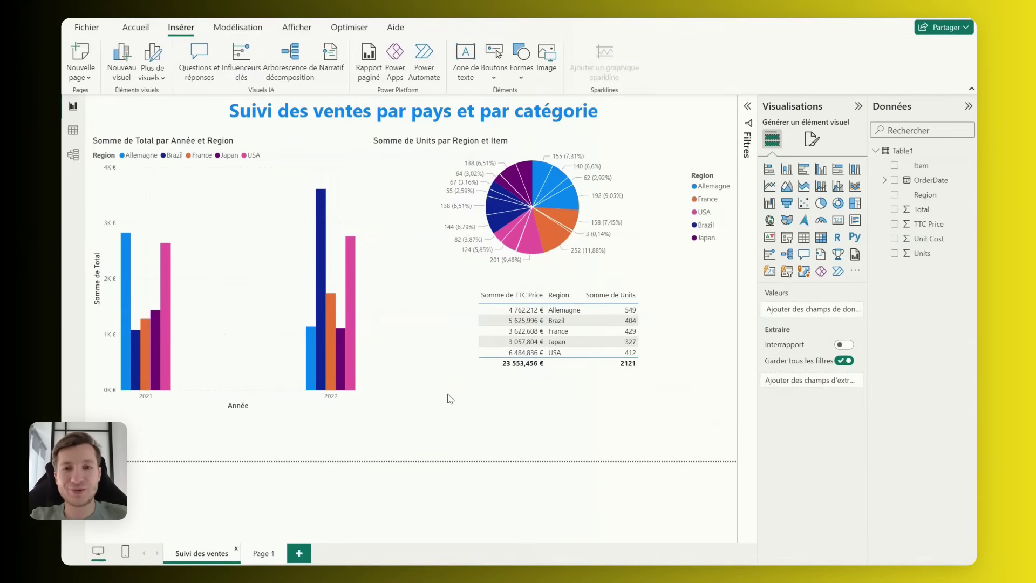
pyautogui.click(261, 554)
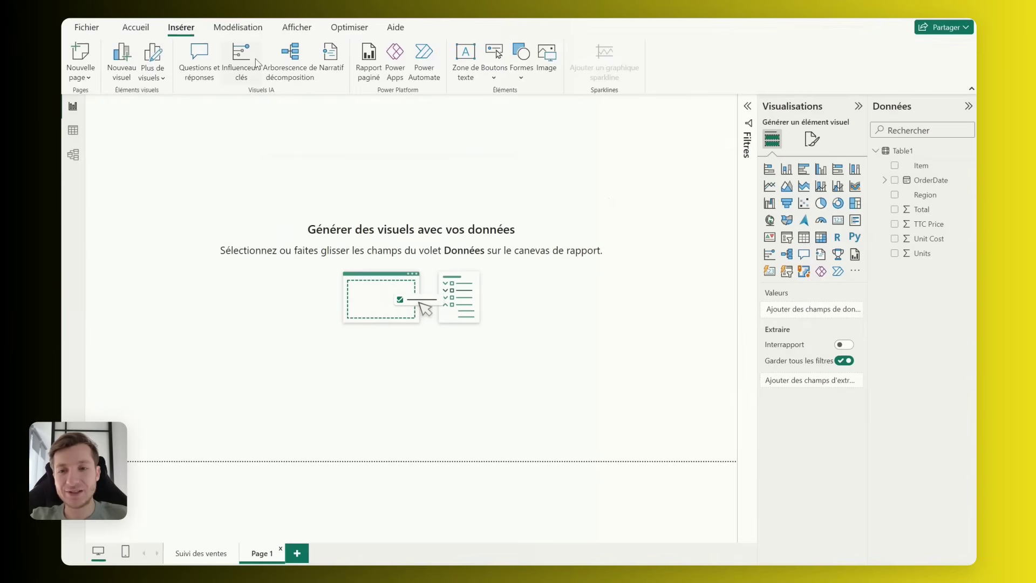
# Step: Insert an enlarged decomposition tree analysing Total, explained by Region, OrderDate and Item
pyautogui.click(290, 59)
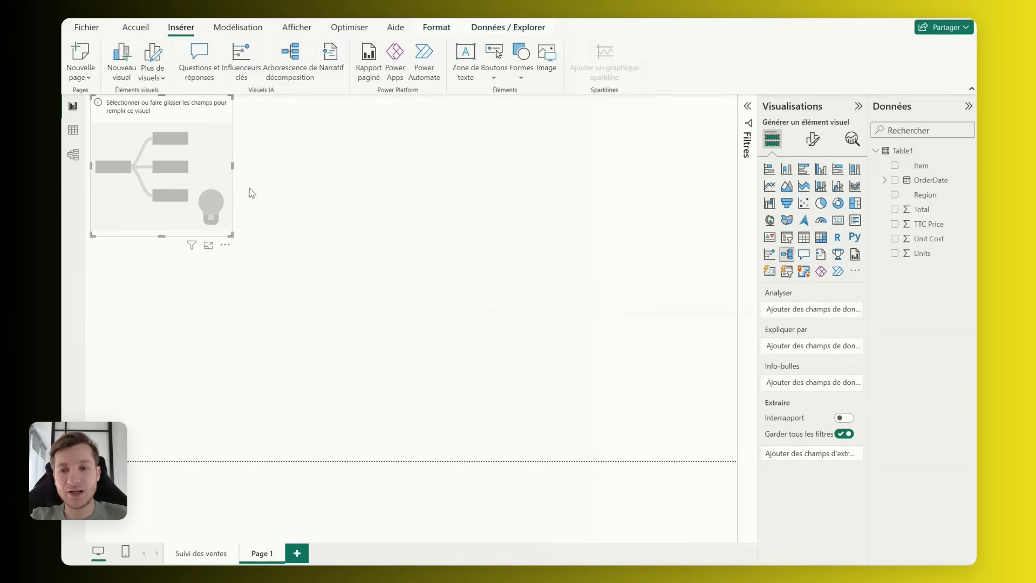
pyautogui.moveTo(925, 196)
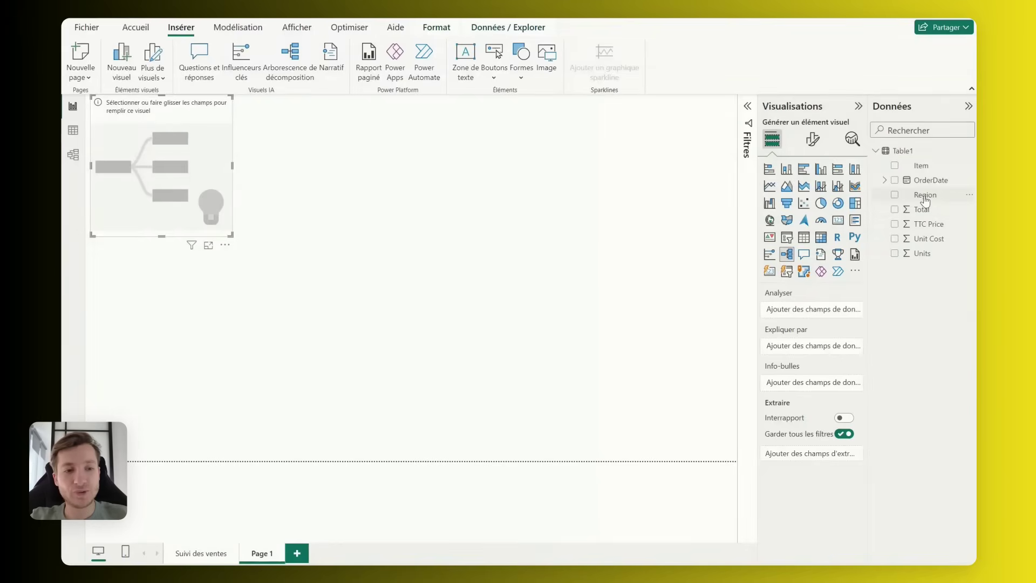
pyautogui.moveTo(925, 194); pyautogui.dragTo(111, 174)
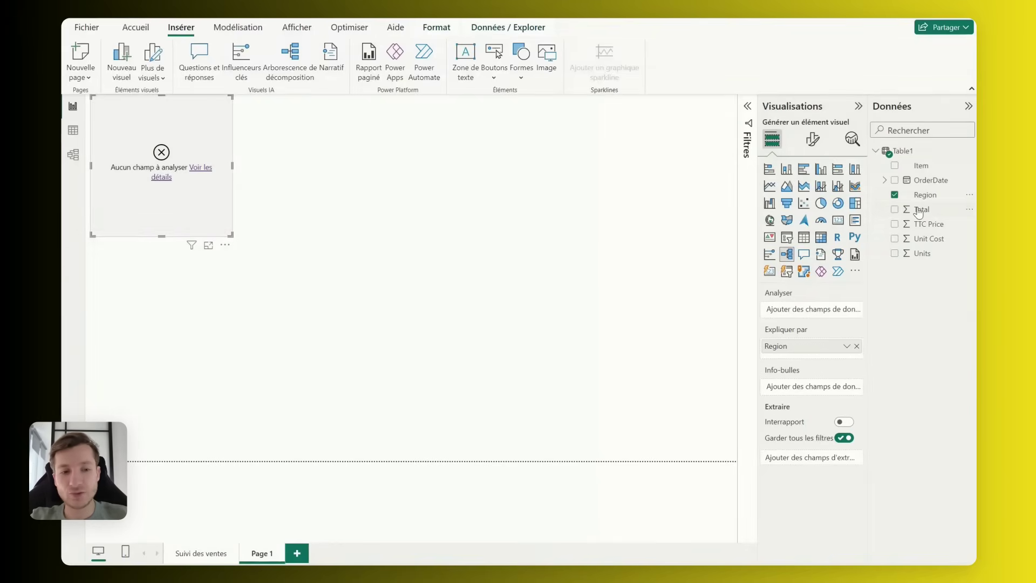
pyautogui.moveTo(929, 224); pyautogui.dragTo(164, 140)
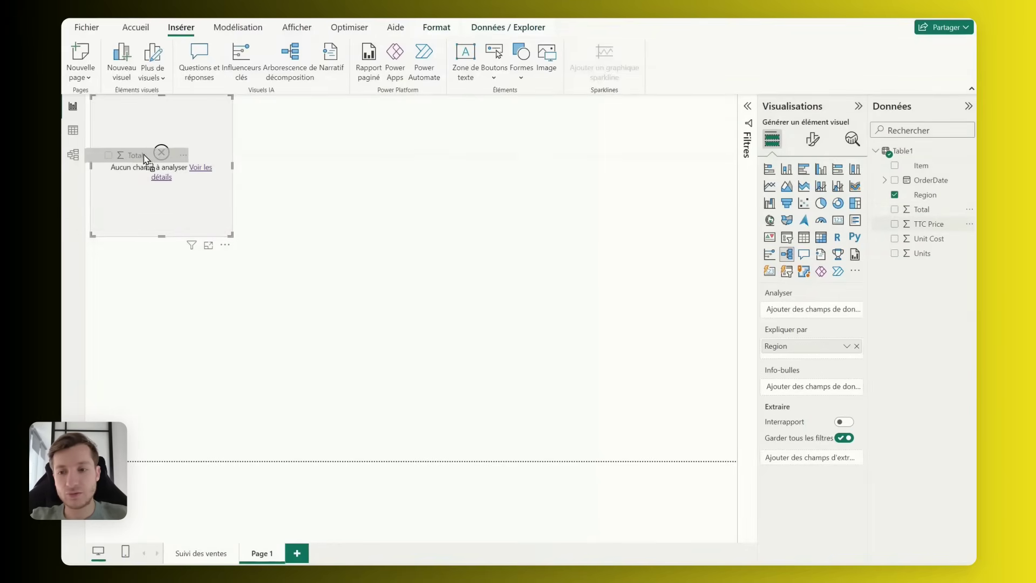
pyautogui.moveTo(231, 235); pyautogui.dragTo(400, 301)
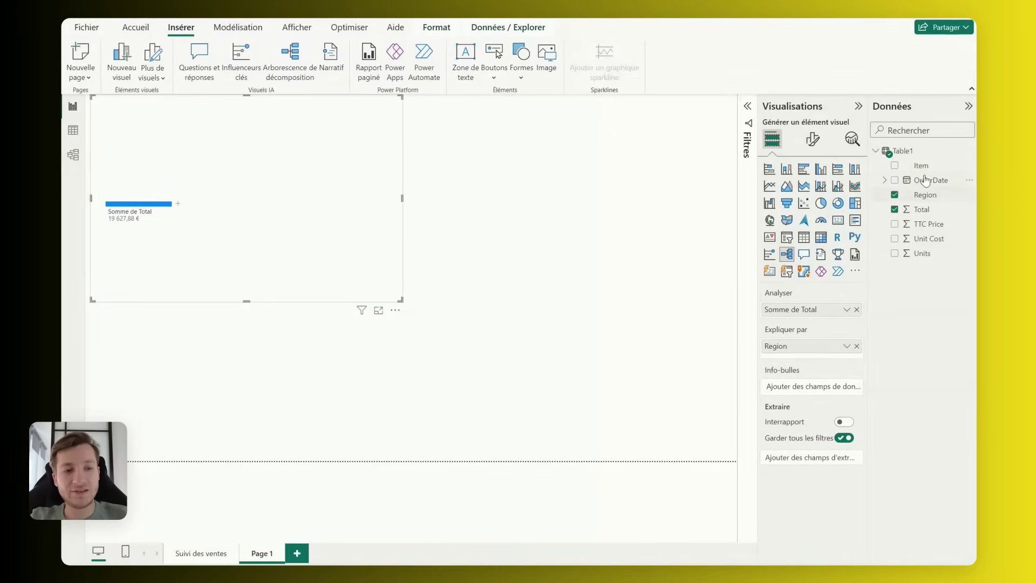
pyautogui.moveTo(924, 180); pyautogui.dragTo(240, 185)
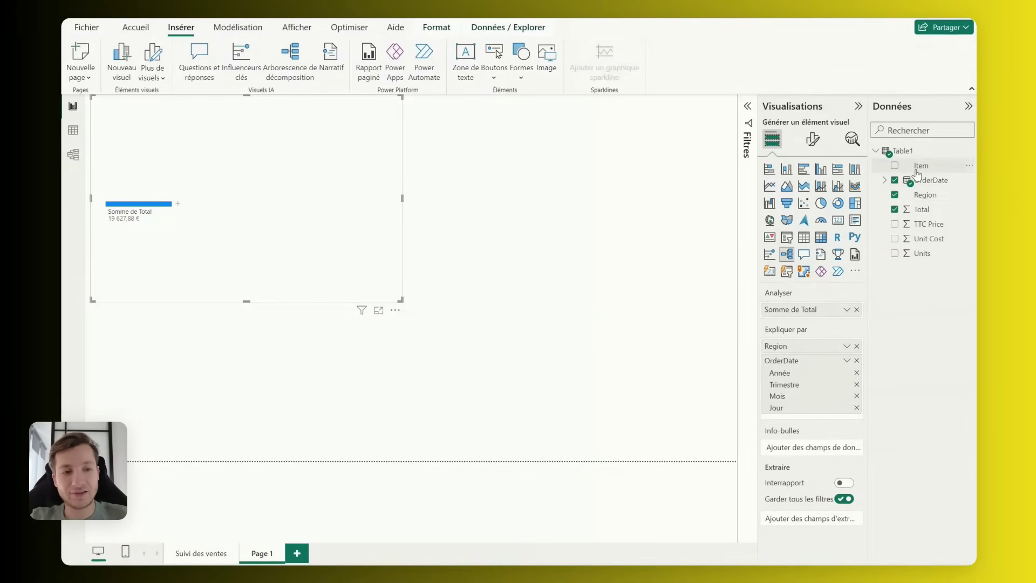
pyautogui.moveTo(922, 166)
pyautogui.mouseDown()
pyautogui.moveTo(821, 366)
pyautogui.moveTo(814, 418)
pyautogui.mouseUp()
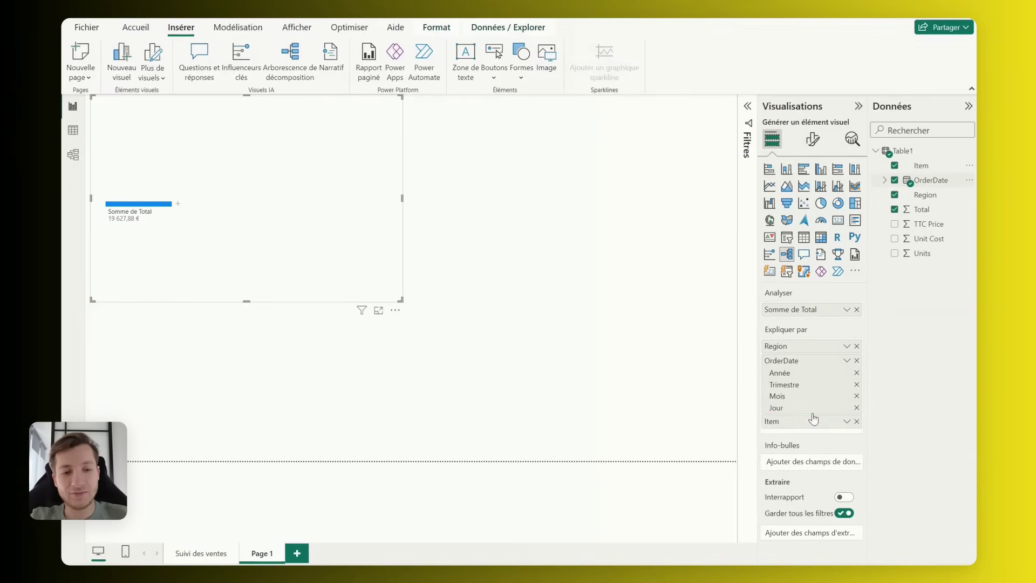
# Step: Split Somme de Total by Region, then break Brazil down by month
pyautogui.click(178, 205)
pyautogui.click(324, 237)
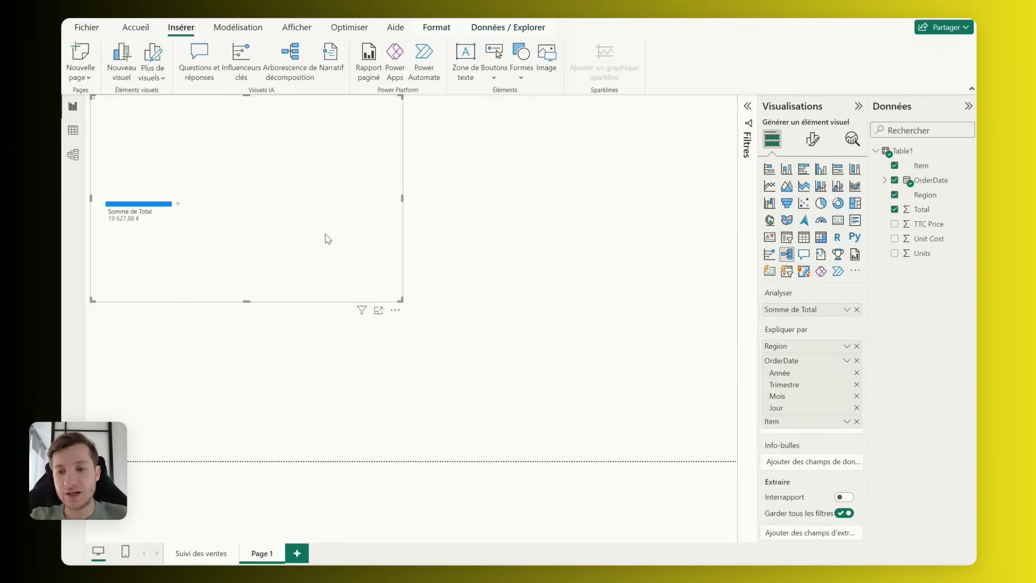
pyautogui.click(170, 207)
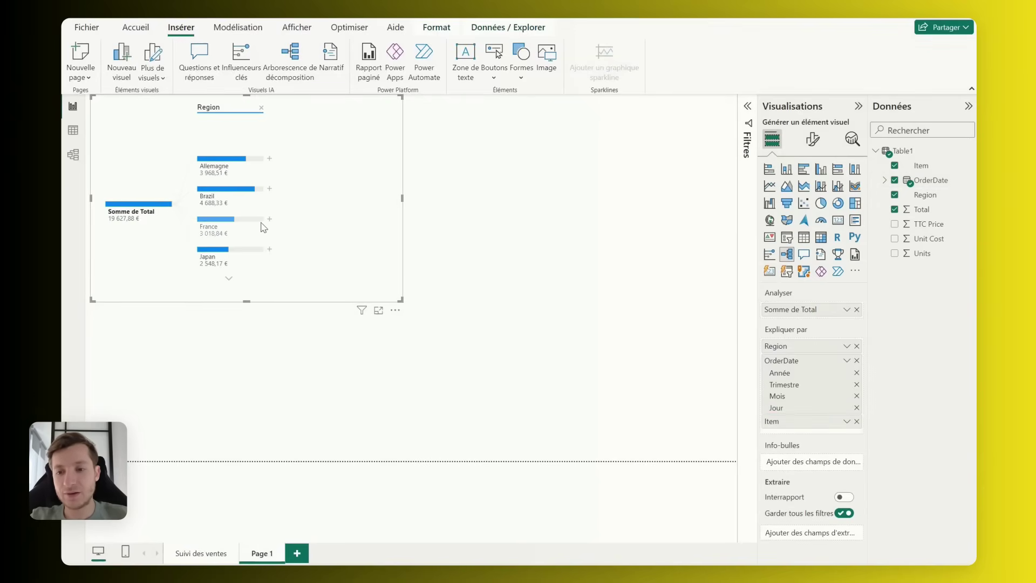
pyautogui.click(269, 191)
pyautogui.click(310, 261)
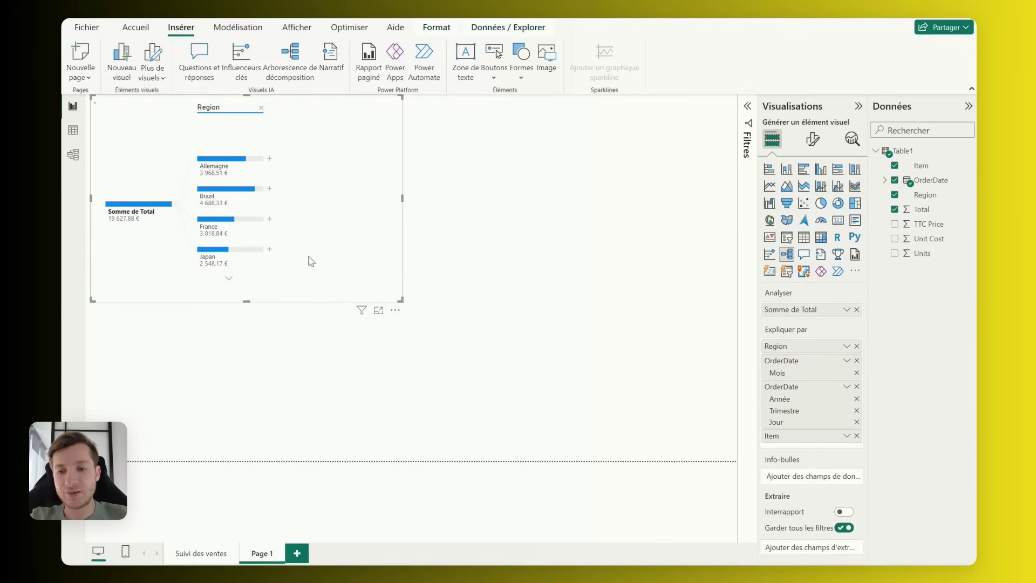
# Step: Widen the tree and split février by Item, showing Binder 1 305 € and Pen 539,73 €
pyautogui.moveTo(401, 301); pyautogui.dragTo(633, 311)
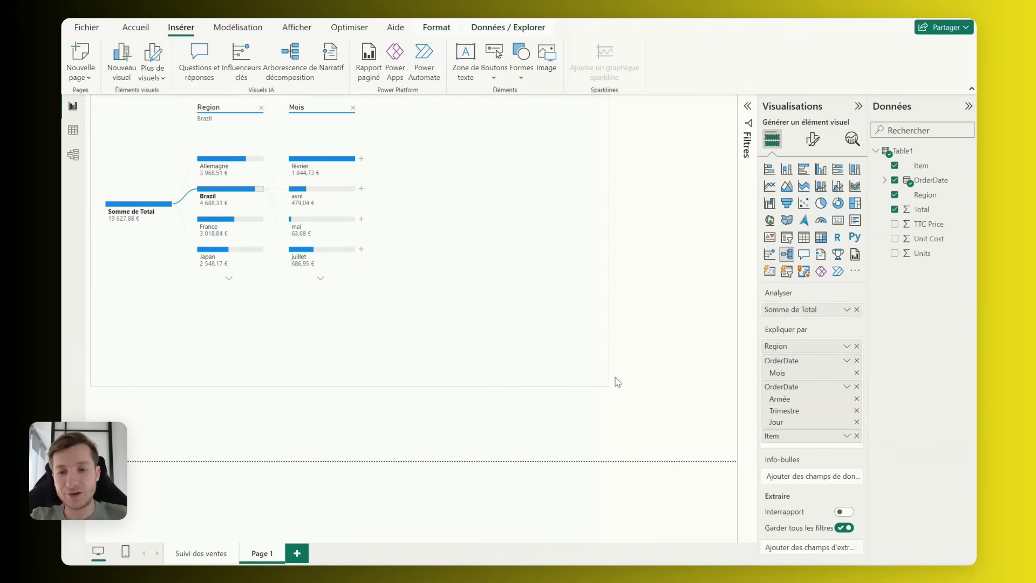
pyautogui.click(361, 147)
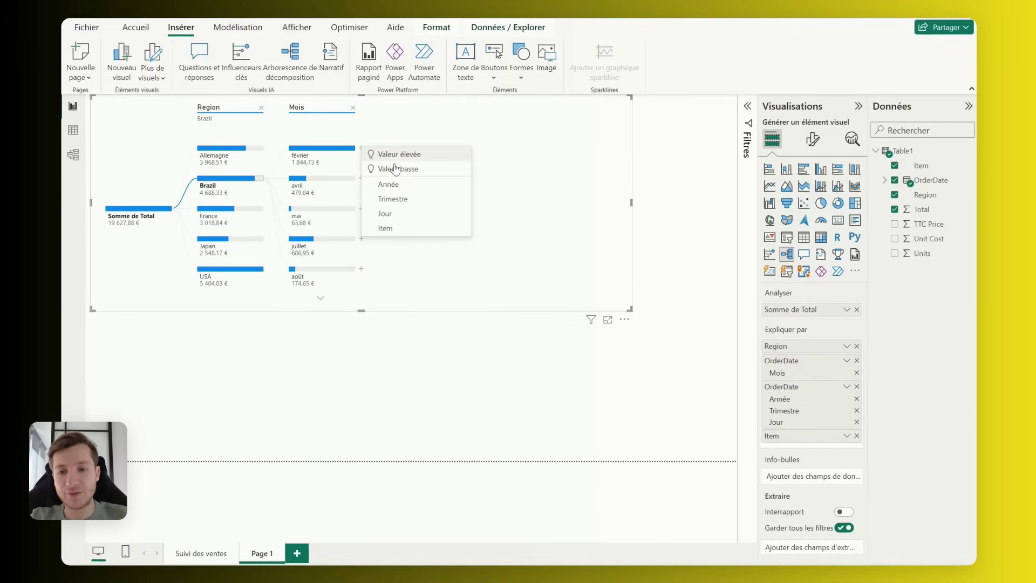
pyautogui.click(412, 228)
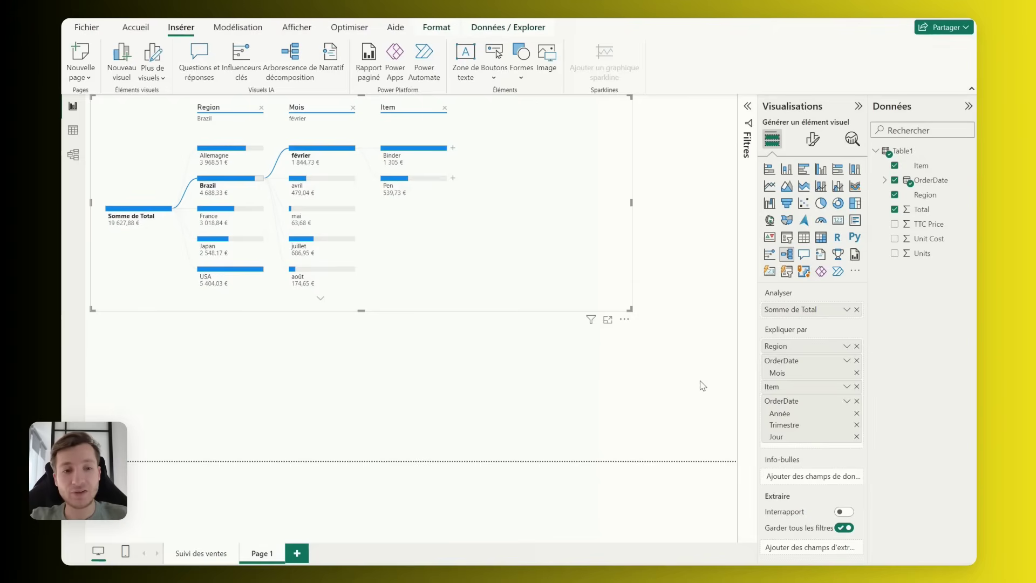
pyautogui.click(813, 140)
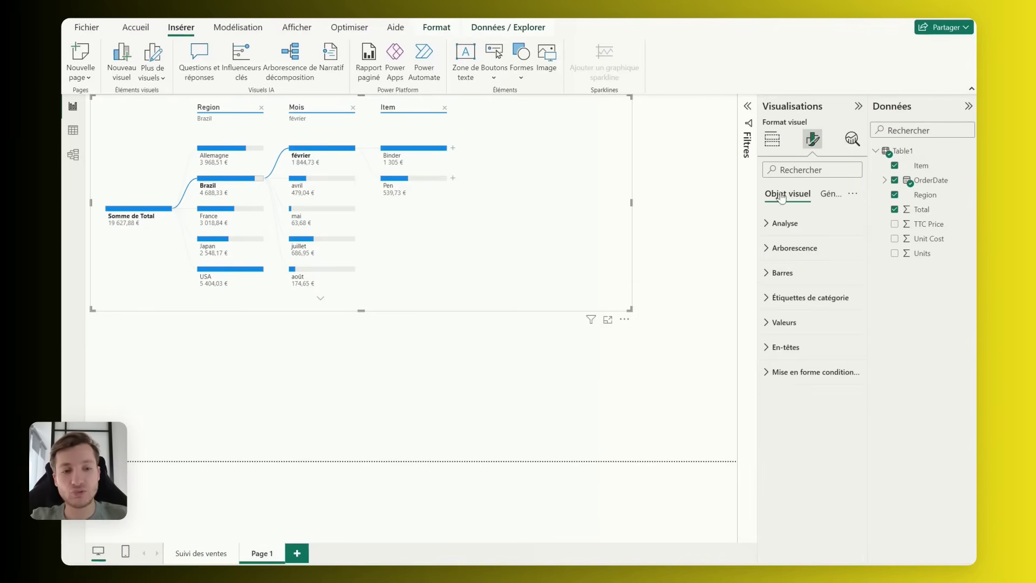
pyautogui.click(831, 196)
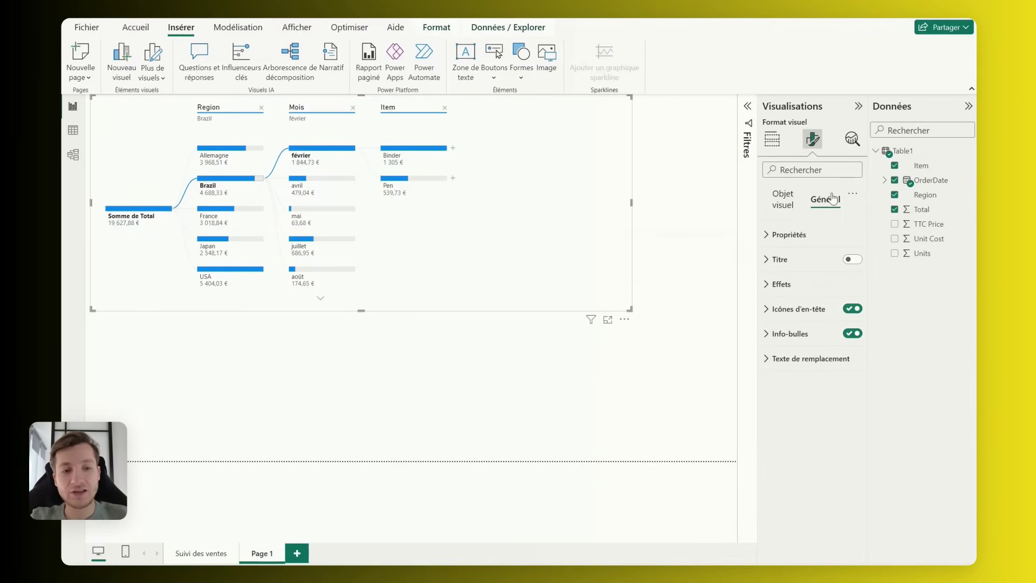
pyautogui.click(768, 236)
pyautogui.click(768, 236)
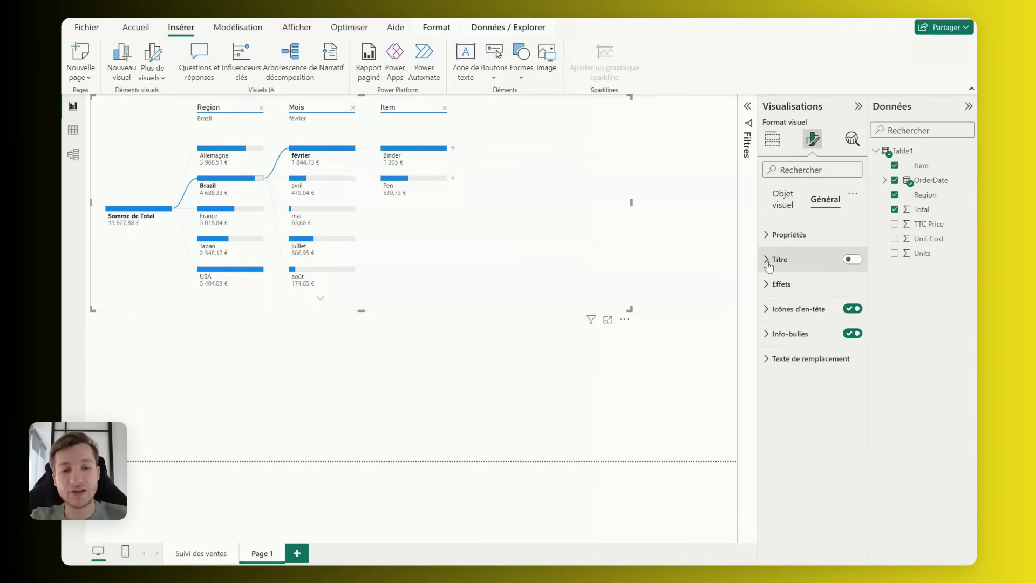
pyautogui.click(769, 260)
pyautogui.click(769, 260)
pyautogui.click(769, 284)
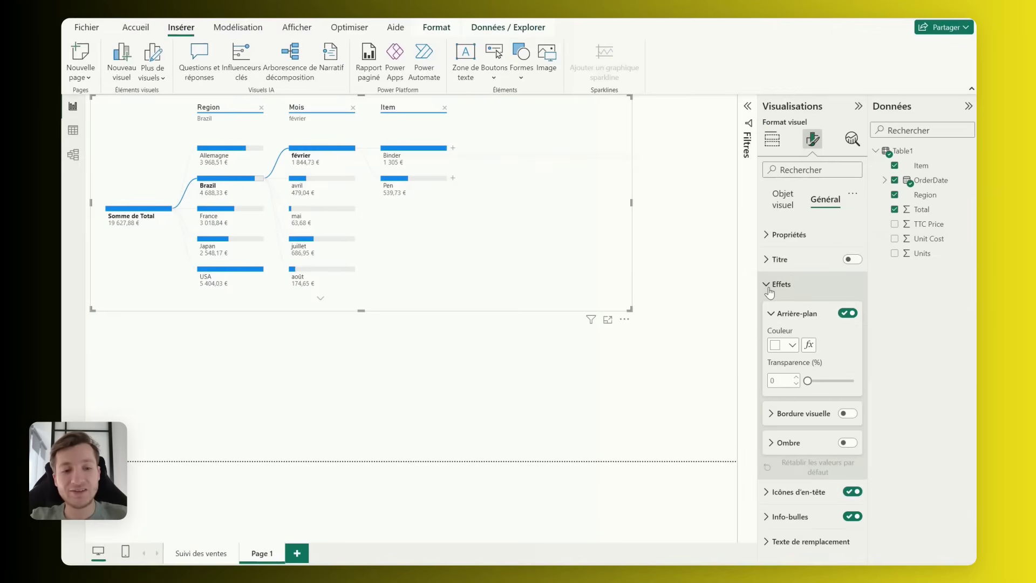
pyautogui.click(769, 287)
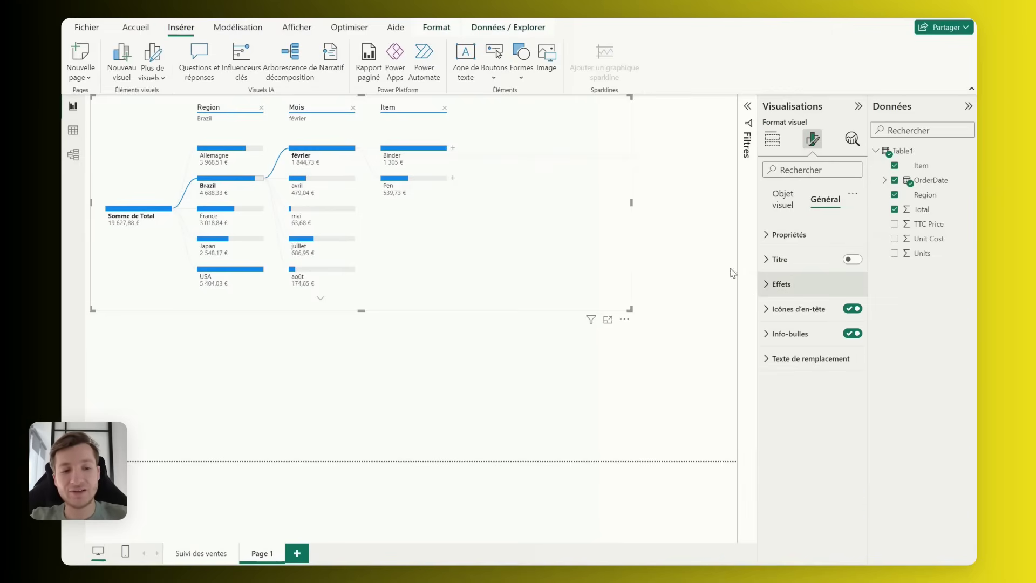
pyautogui.click(852, 140)
pyautogui.click(780, 141)
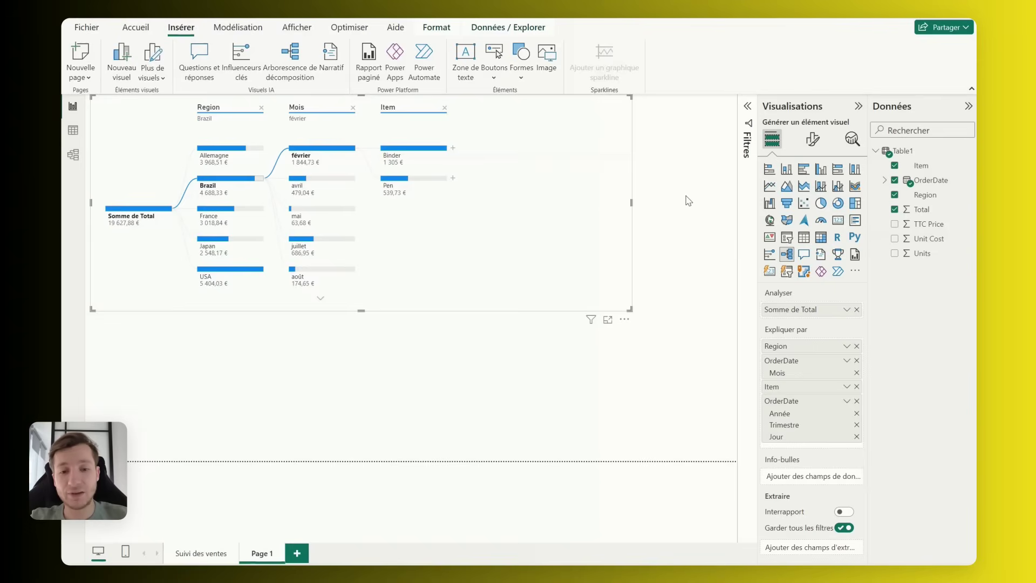
# Step: Add a widened key influencers visual analysing Item, explained by Total and Region
pyautogui.click(241, 58)
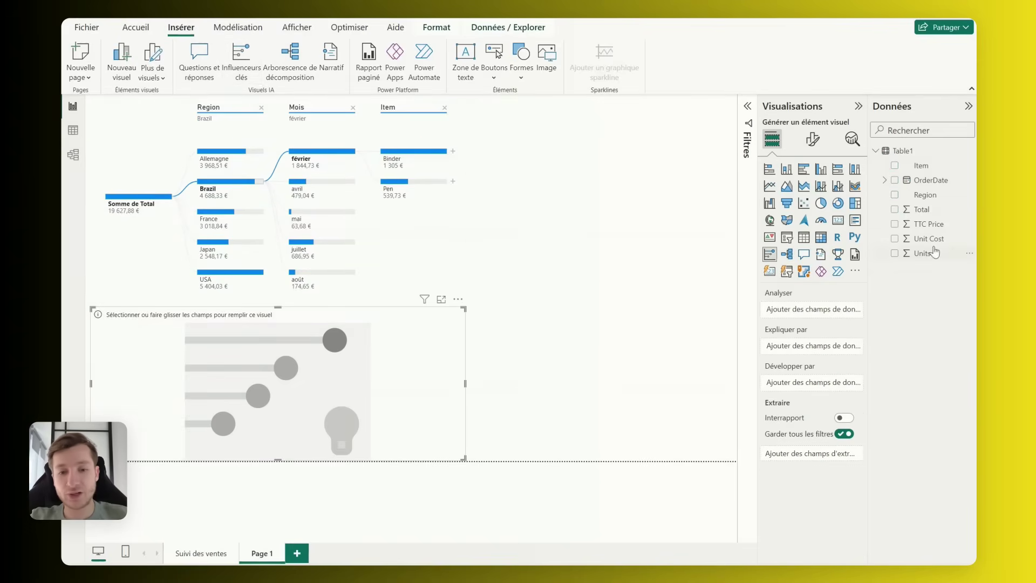
pyautogui.moveTo(921, 165)
pyautogui.moveTo(922, 168); pyautogui.dragTo(307, 400)
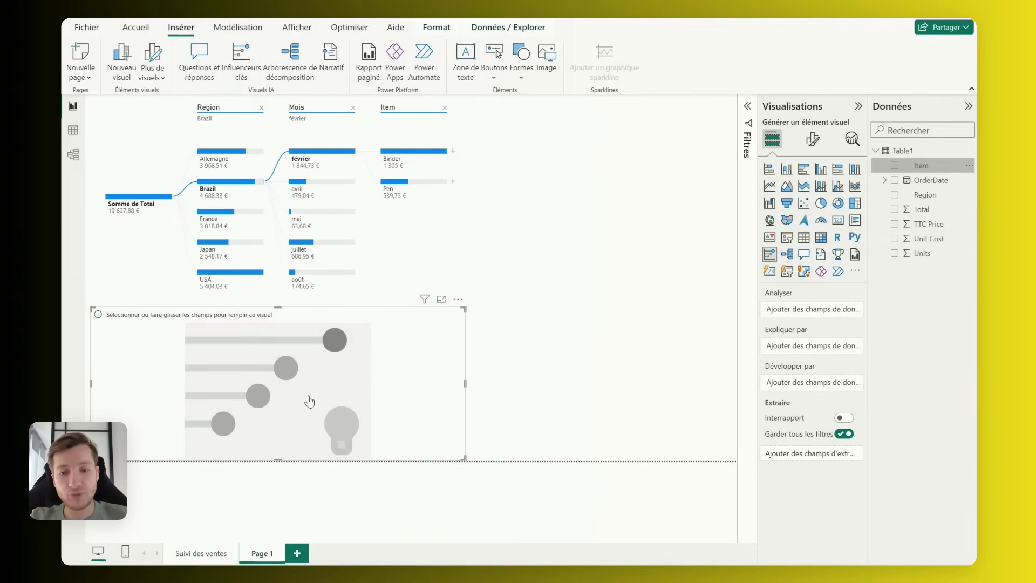
pyautogui.moveTo(921, 210); pyautogui.dragTo(378, 424)
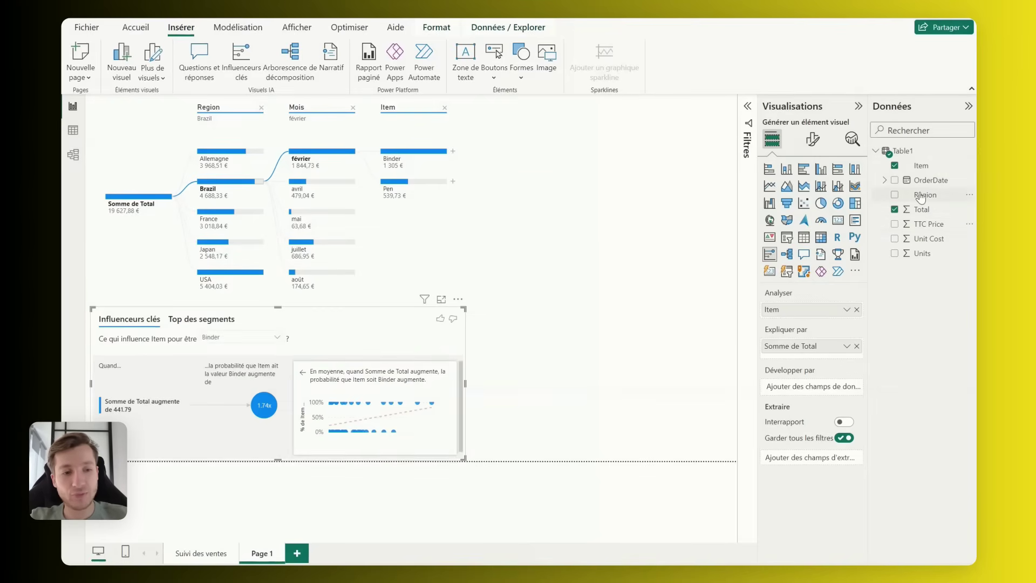
pyautogui.moveTo(926, 195)
pyautogui.mouseDown()
pyautogui.moveTo(656, 349)
pyautogui.moveTo(284, 364)
pyautogui.mouseUp()
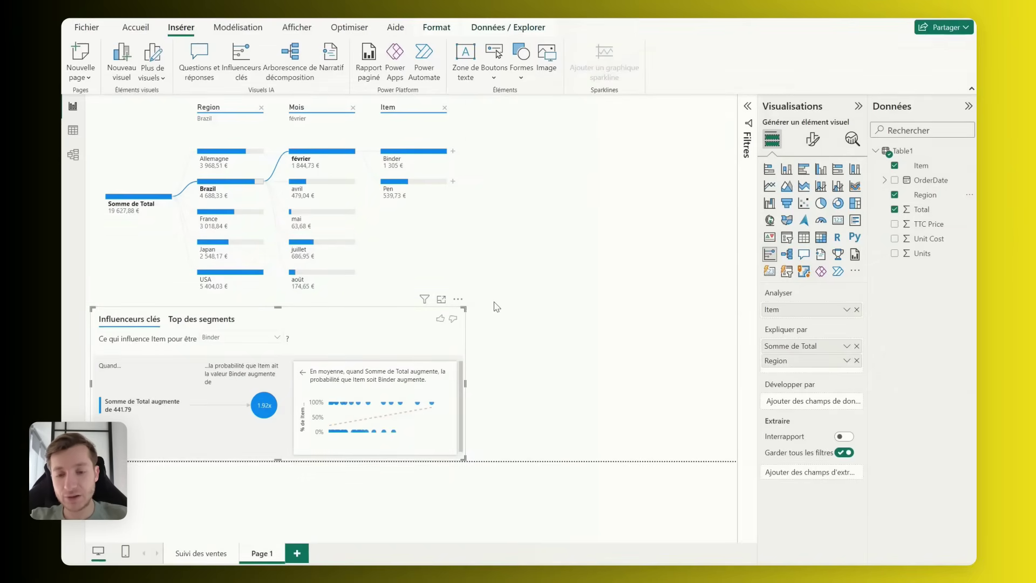
pyautogui.moveTo(464, 309); pyautogui.dragTo(681, 302)
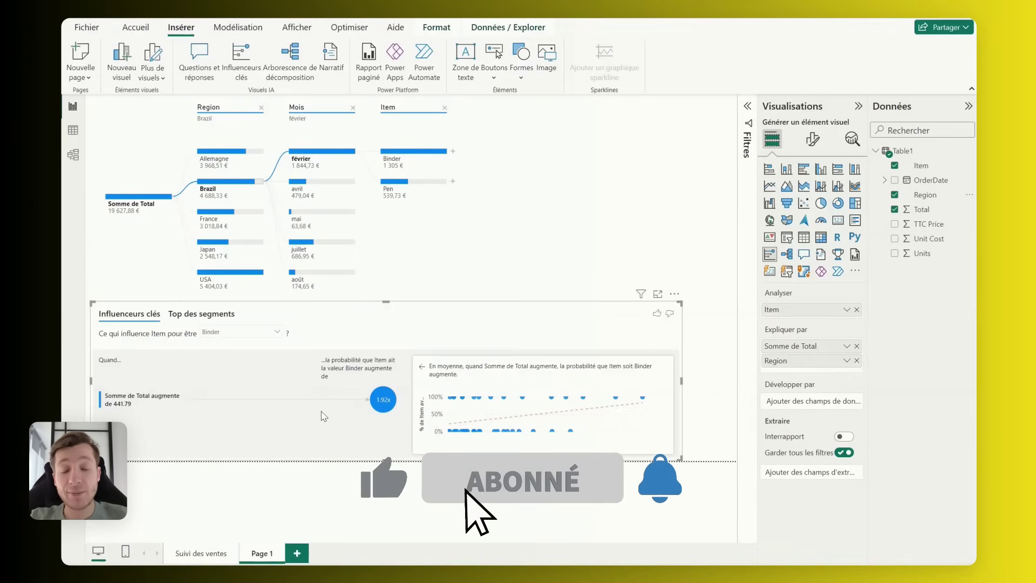
# Step: View the top segments, then analyse the key influencers for Pen
pyautogui.click(186, 315)
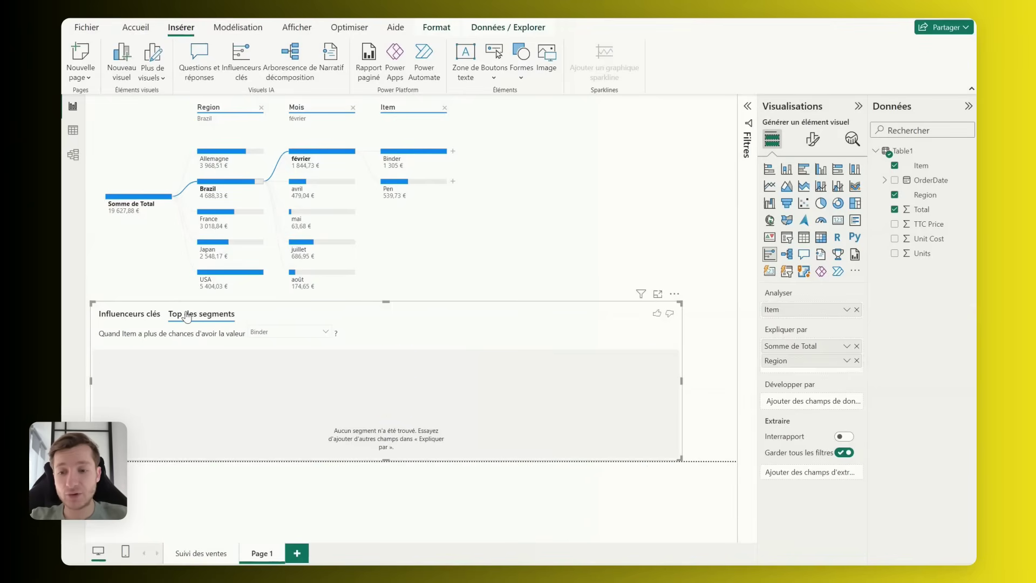
pyautogui.click(306, 334)
pyautogui.click(268, 251)
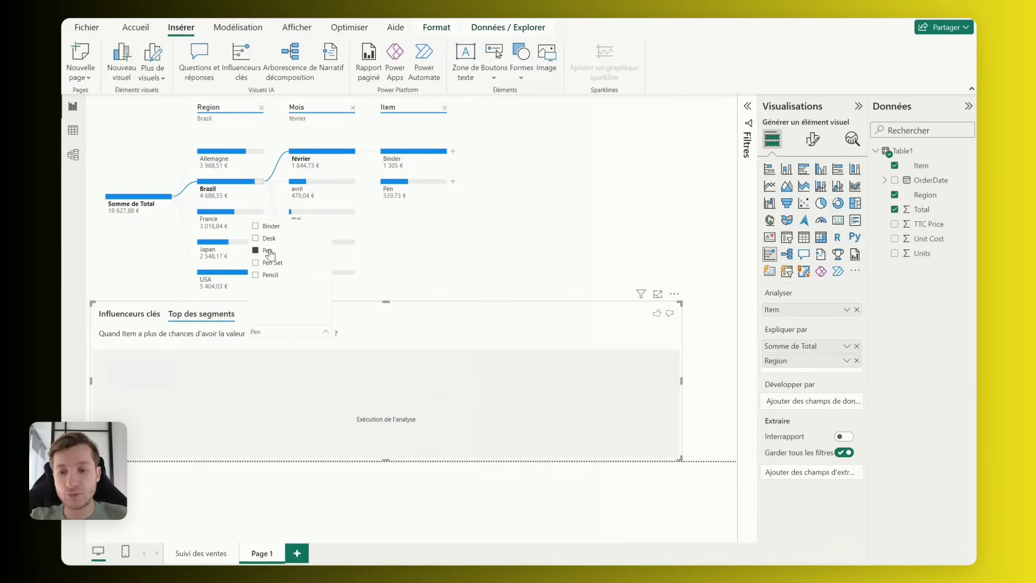
pyautogui.click(142, 314)
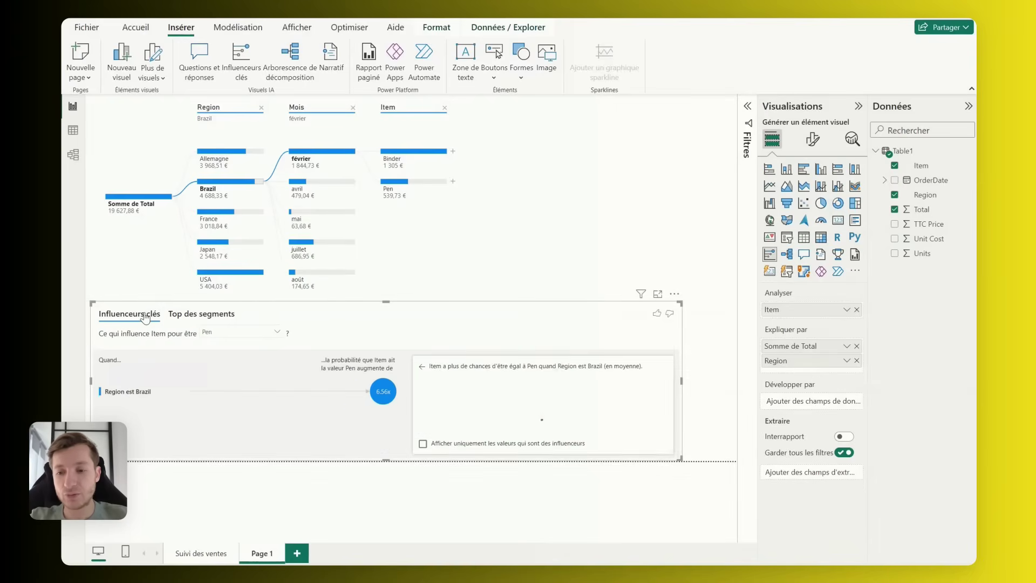
# Step: Compare the influencers for Desk, then settle on Binder's analysis
pyautogui.click(245, 335)
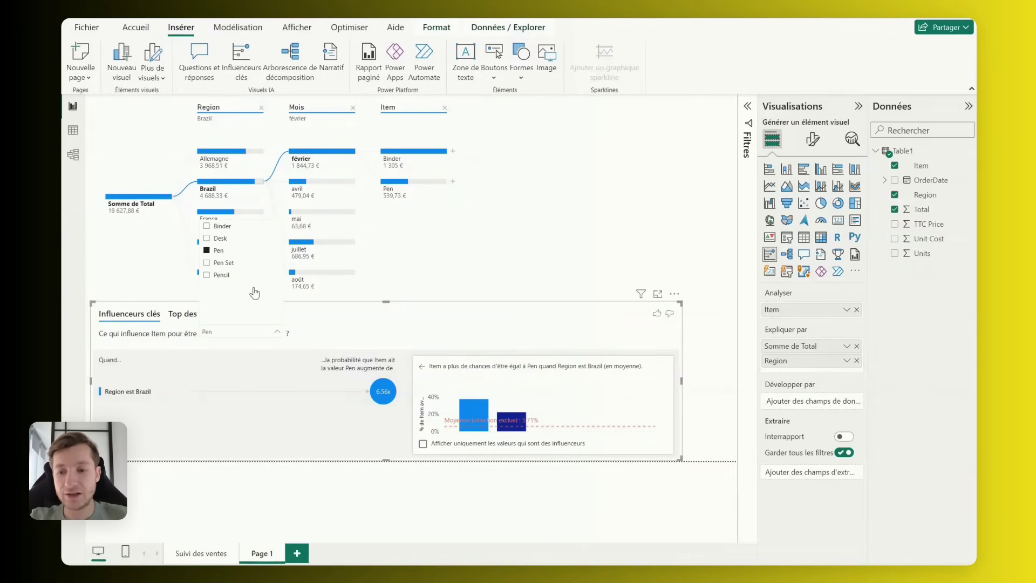
pyautogui.click(212, 226)
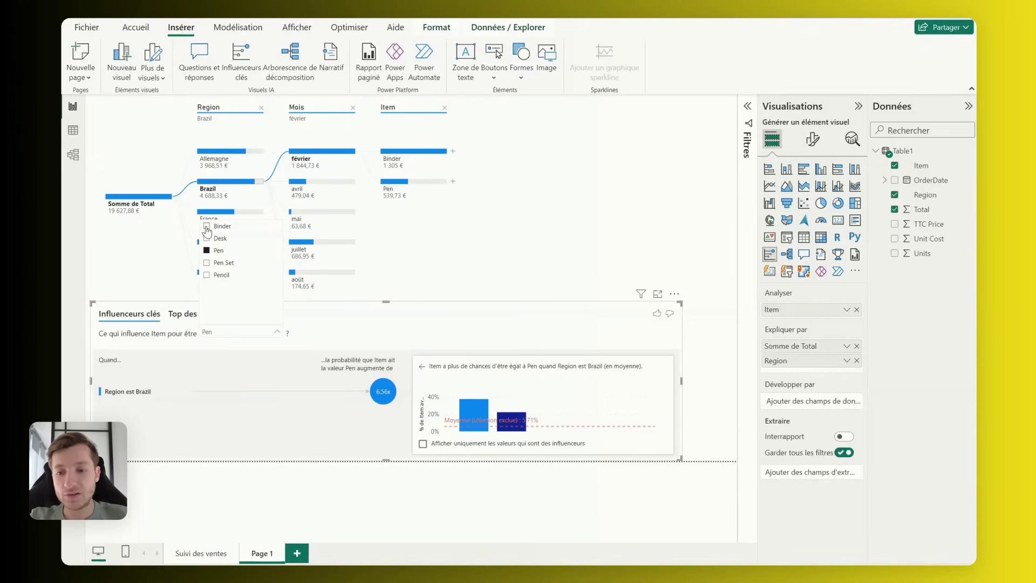
pyautogui.click(221, 239)
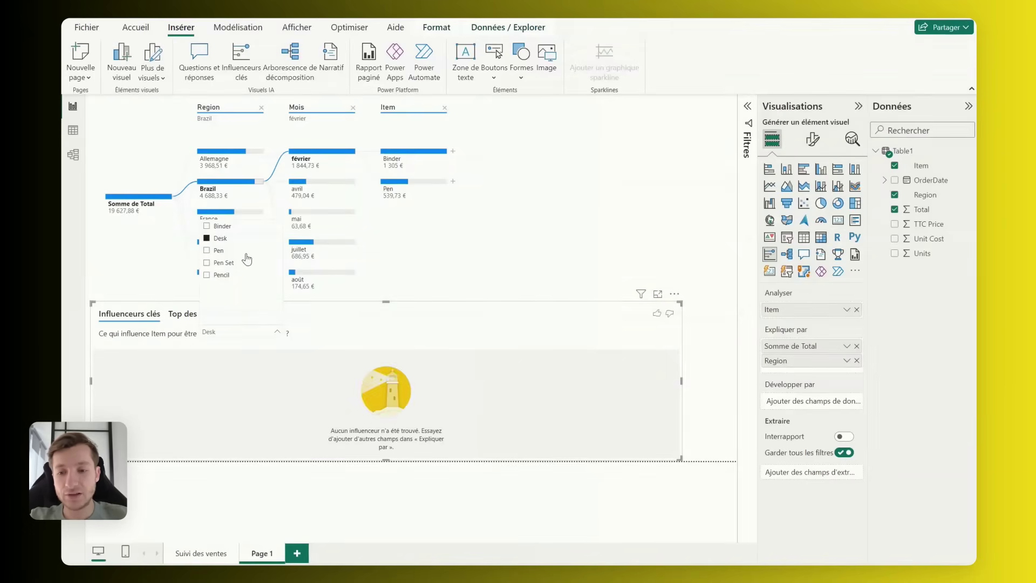
pyautogui.click(213, 226)
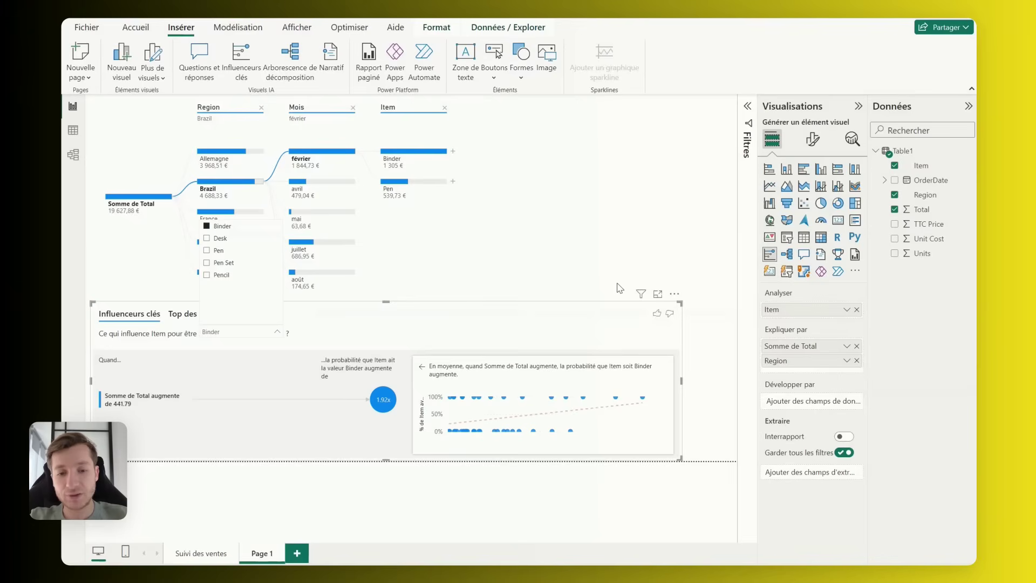
pyautogui.click(650, 261)
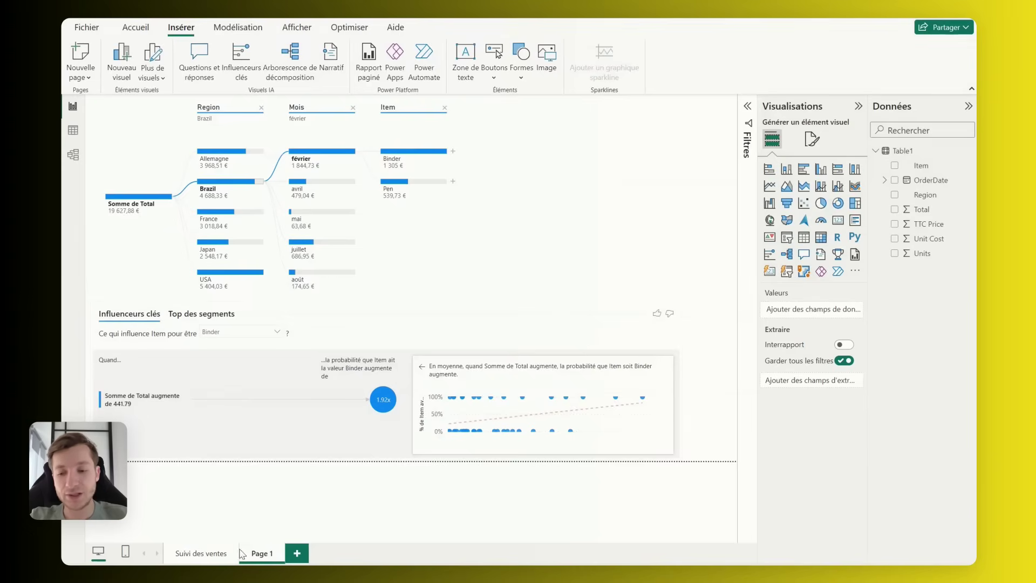
# Step: On Suivi des ventes, raise the pie chart's height to 274
pyautogui.click(194, 554)
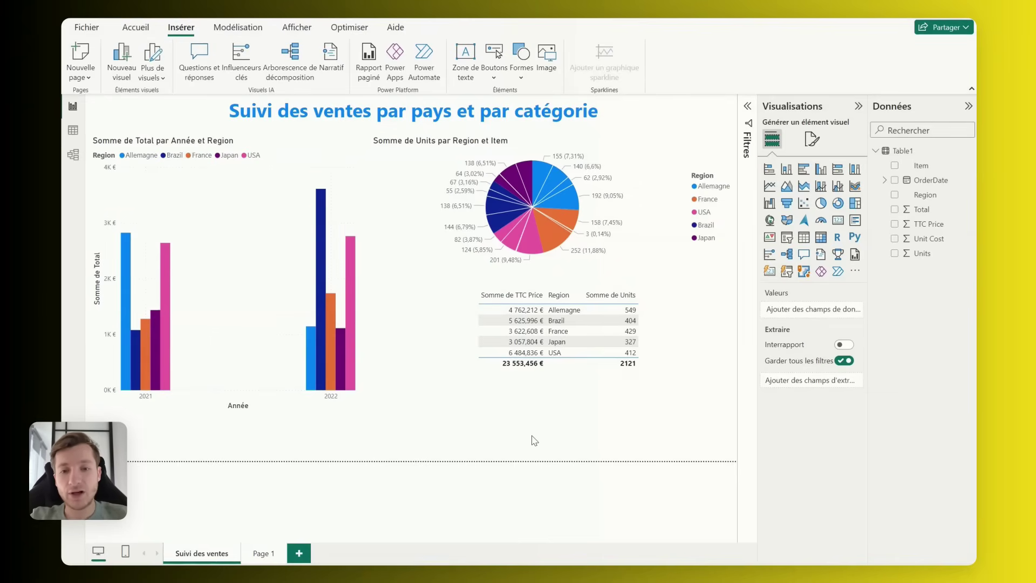
pyautogui.click(399, 143)
pyautogui.click(820, 140)
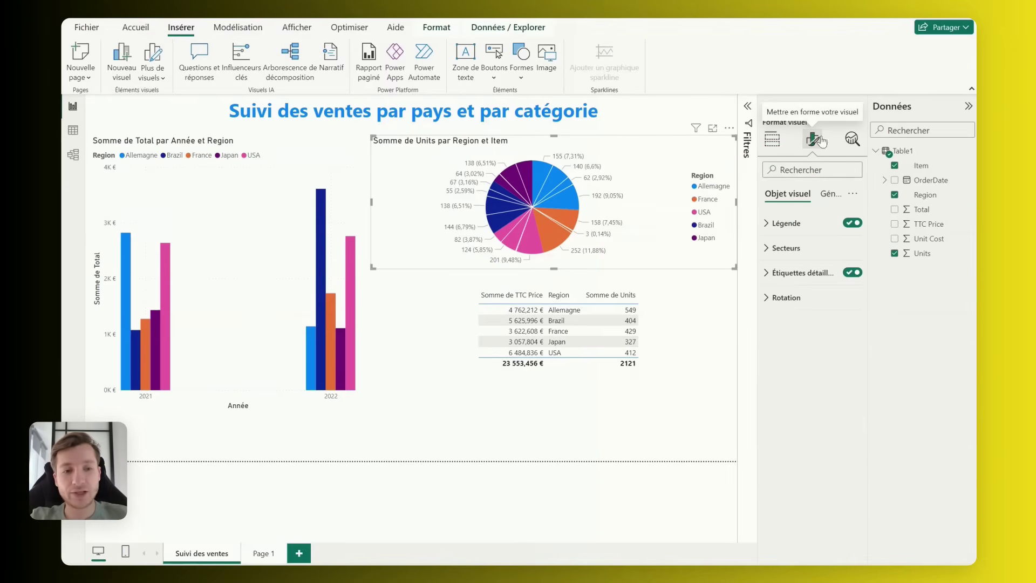
pyautogui.click(831, 195)
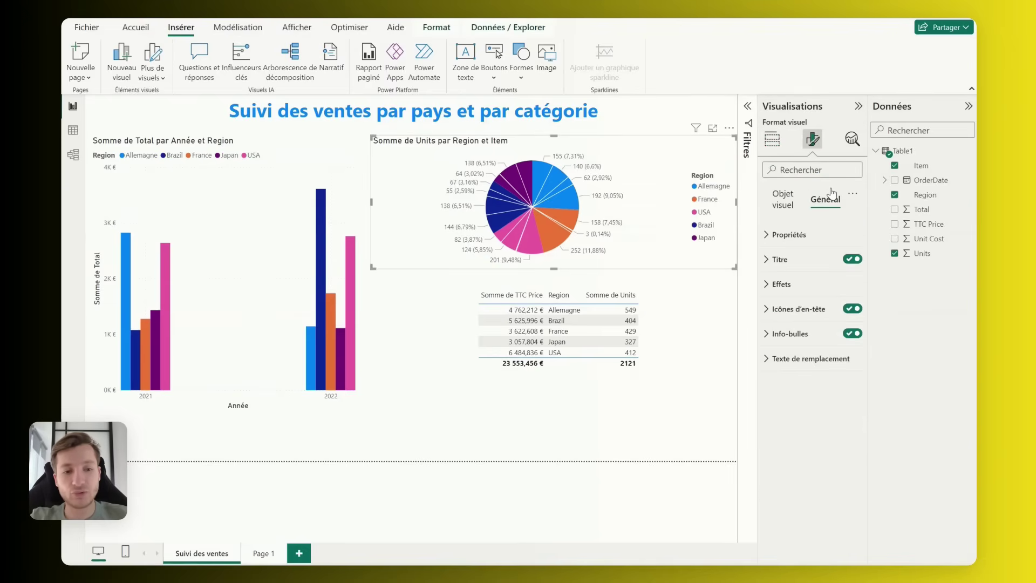
pyautogui.click(765, 233)
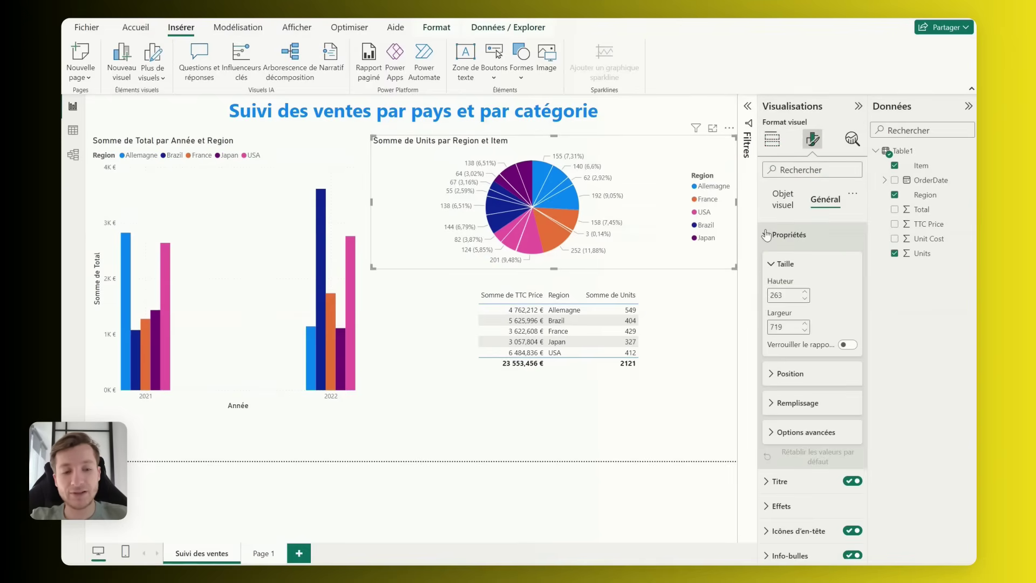
pyautogui.click(806, 293)
pyautogui.click(806, 293)
pyautogui.click(806, 293)
pyautogui.click(807, 293)
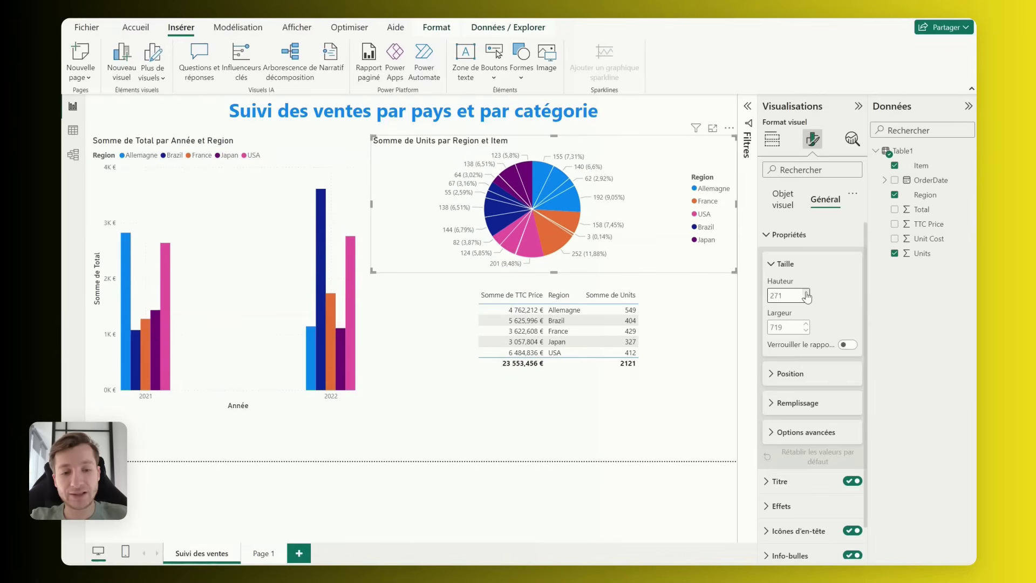
pyautogui.click(807, 294)
pyautogui.click(806, 293)
pyautogui.click(807, 293)
# Step: Replace the pie chart's title text with 'Titre'
pyautogui.scroll(-2, 818, 346)
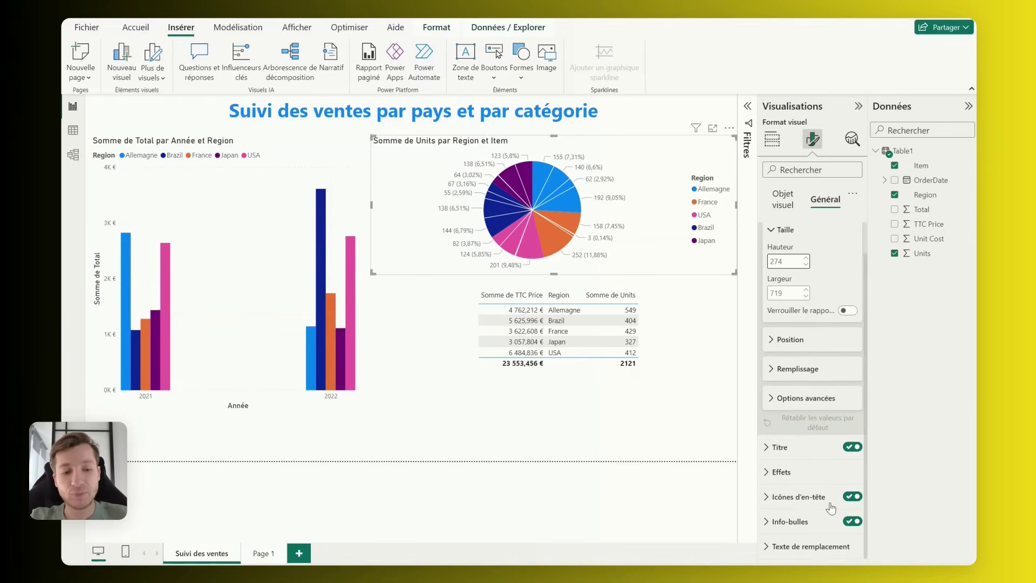
pyautogui.click(855, 449)
pyautogui.click(855, 450)
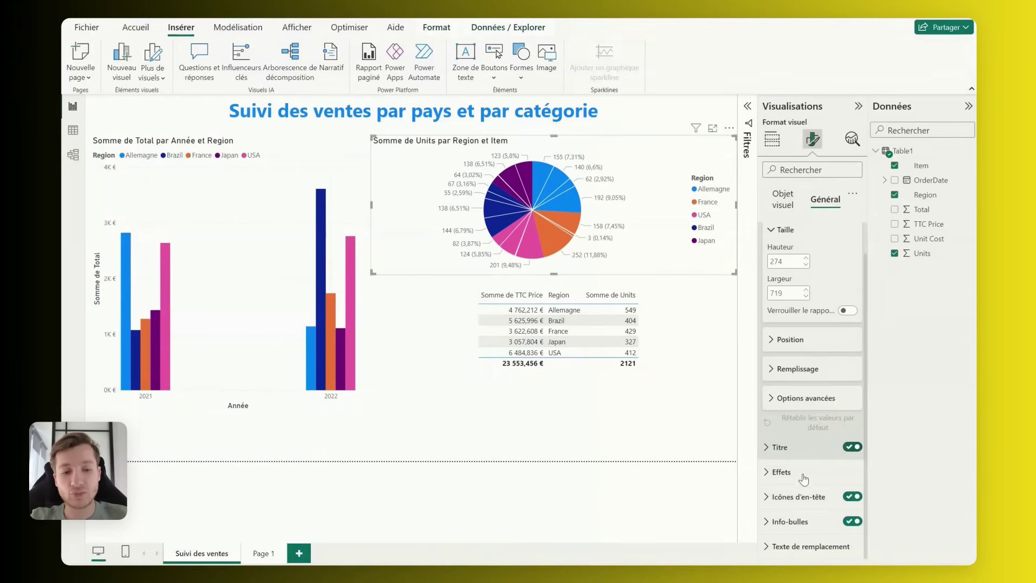
pyautogui.click(770, 448)
pyautogui.scroll(-3, 815, 437)
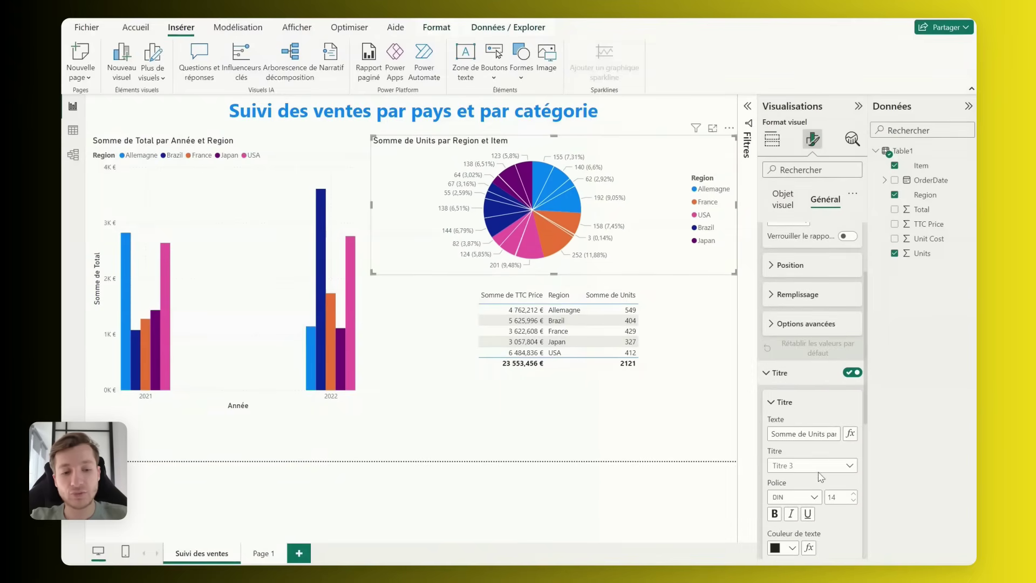
pyautogui.click(823, 434)
pyautogui.hotkey('ctrl', 'a')
pyautogui.press('BackSpace')
pyautogui.write('Titre')
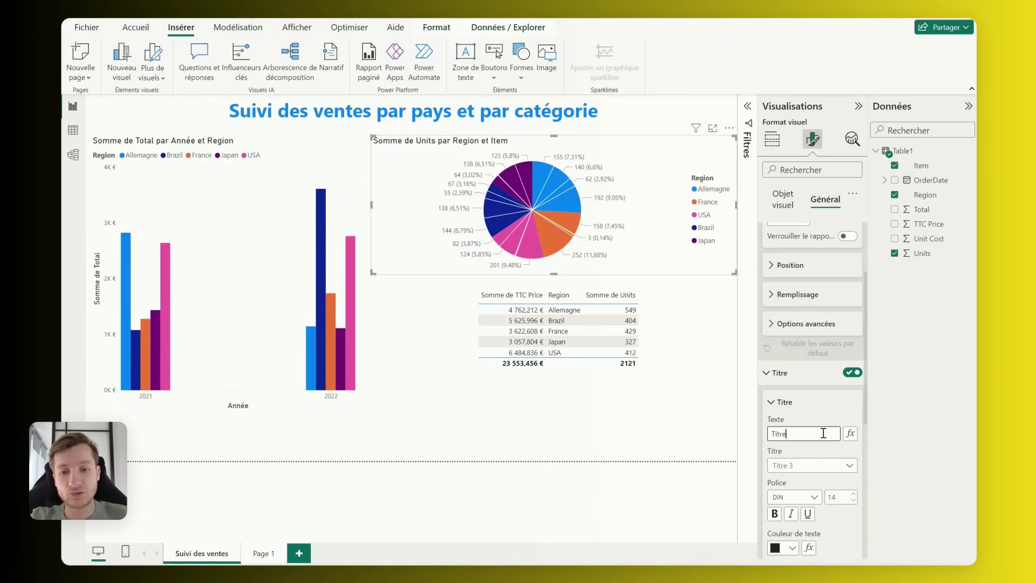
pyautogui.click(537, 447)
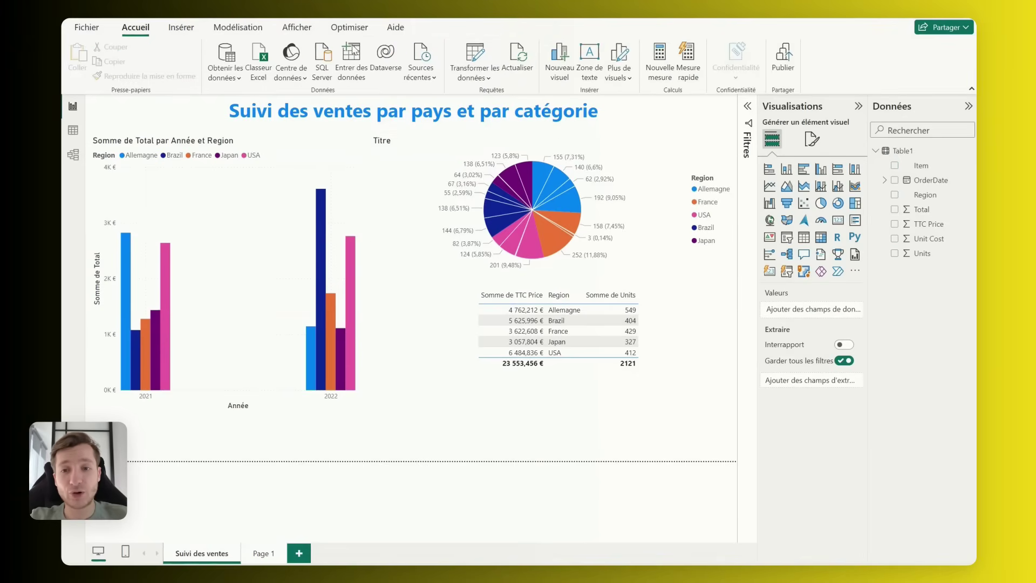
# Step: Try a blue-and-green theme, then apply the light Classe theme to the report
pyautogui.click(349, 27)
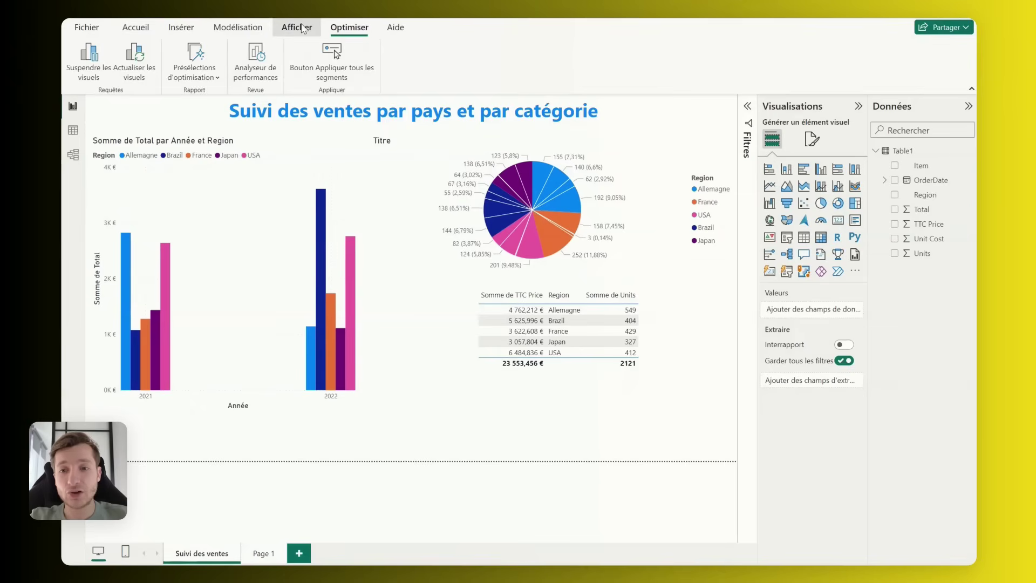
pyautogui.click(302, 28)
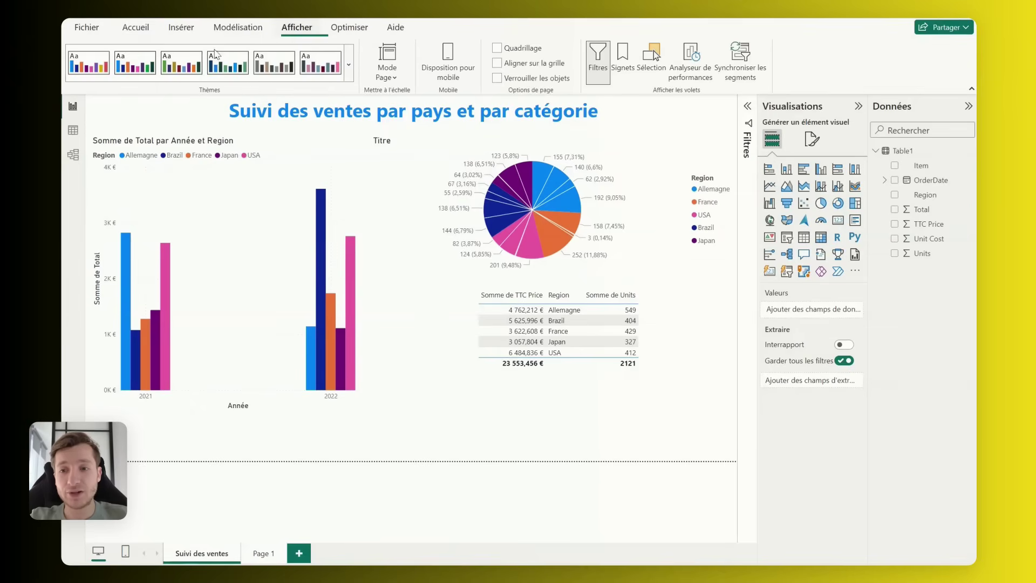
pyautogui.click(239, 68)
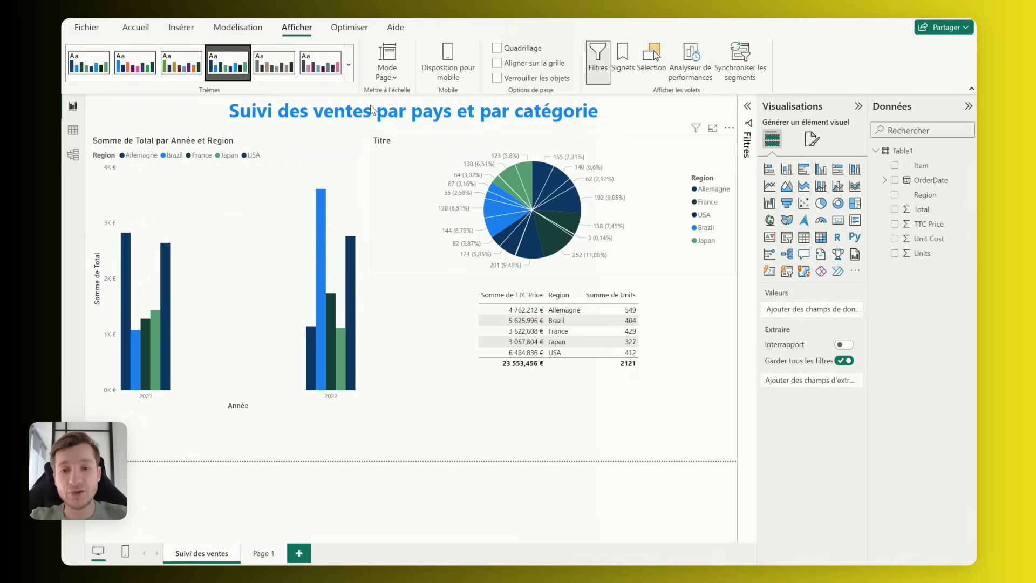
pyautogui.click(349, 64)
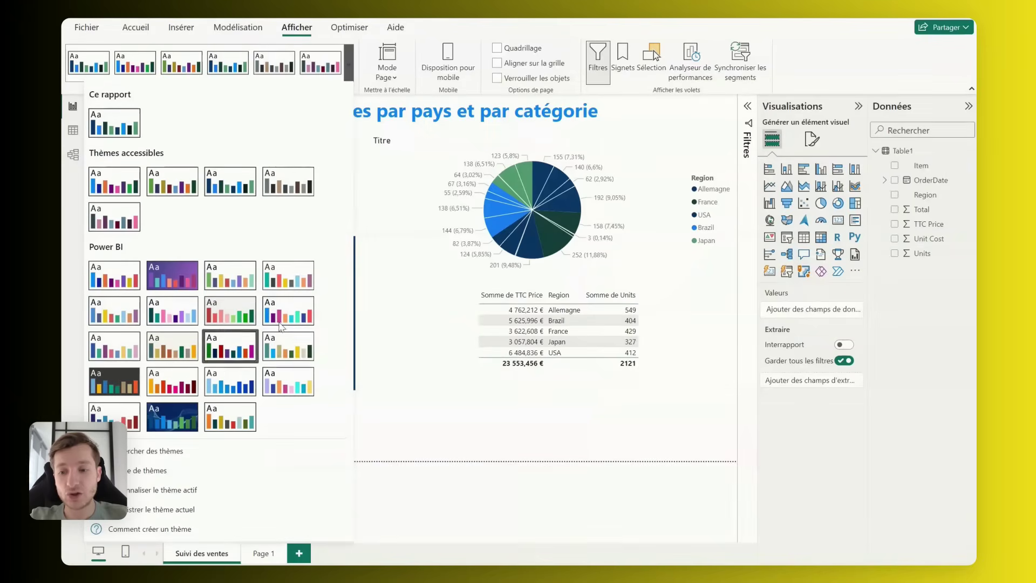
pyautogui.press('Escape')
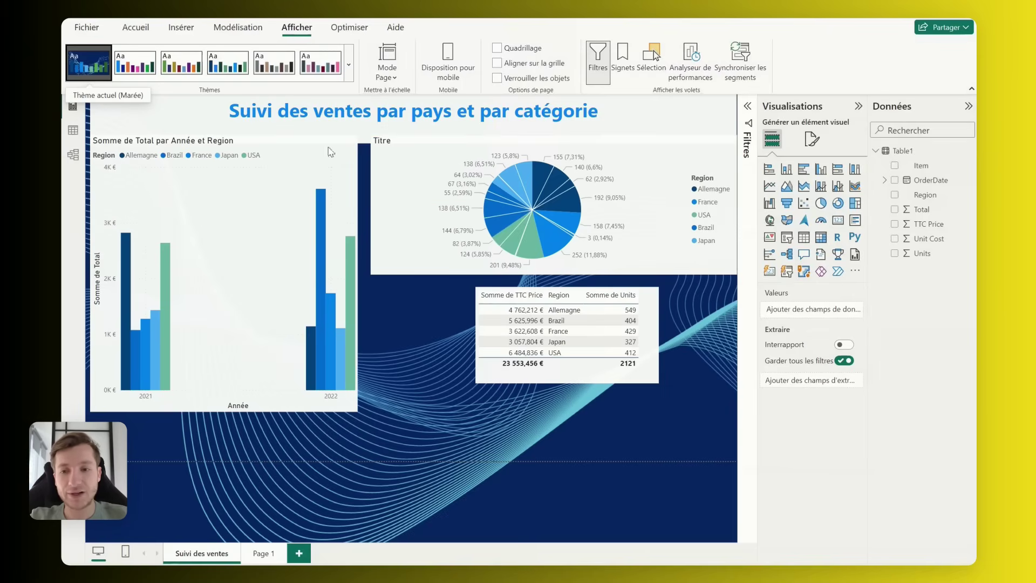
pyautogui.click(349, 64)
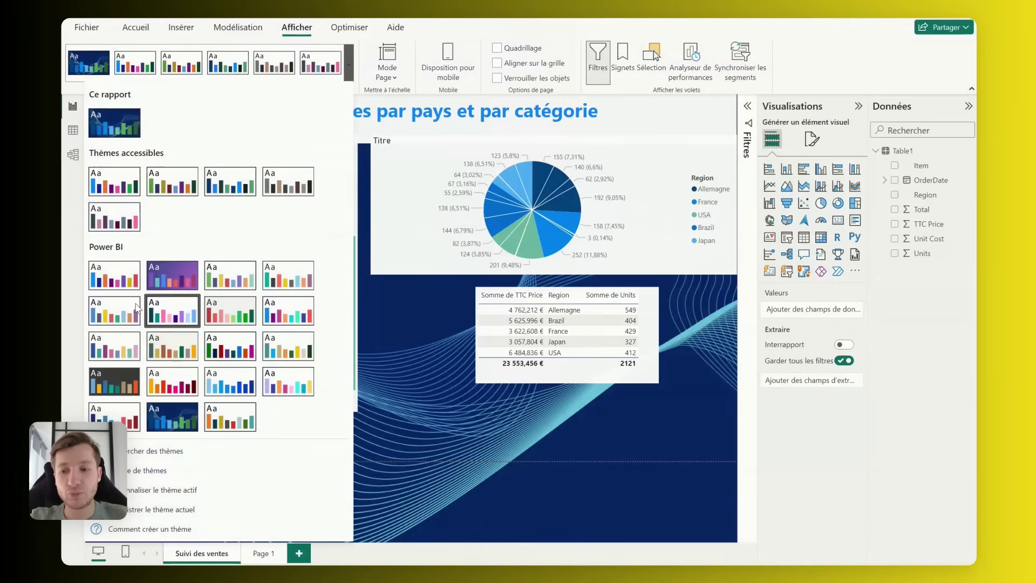
pyautogui.click(134, 310)
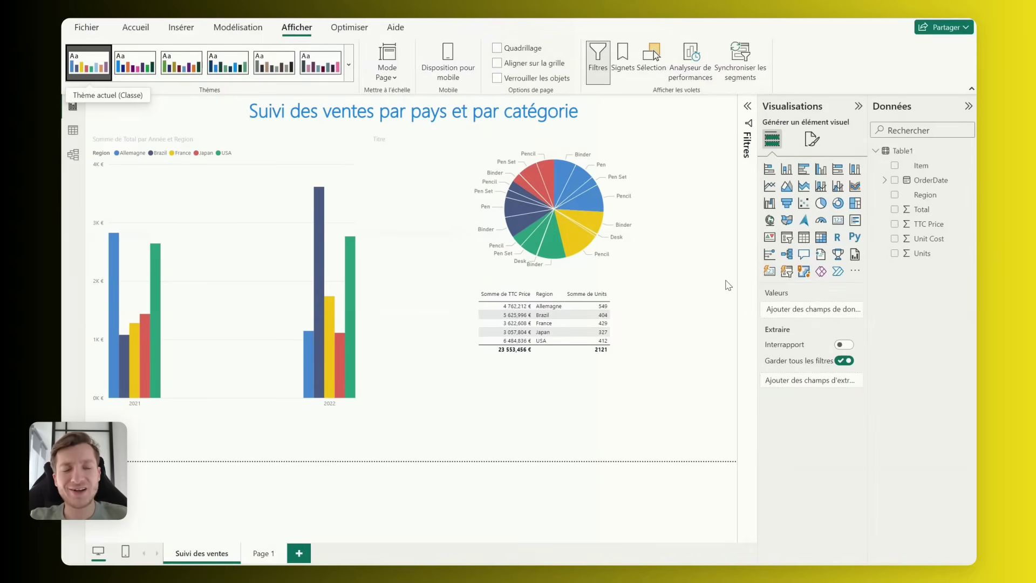
pyautogui.click(257, 556)
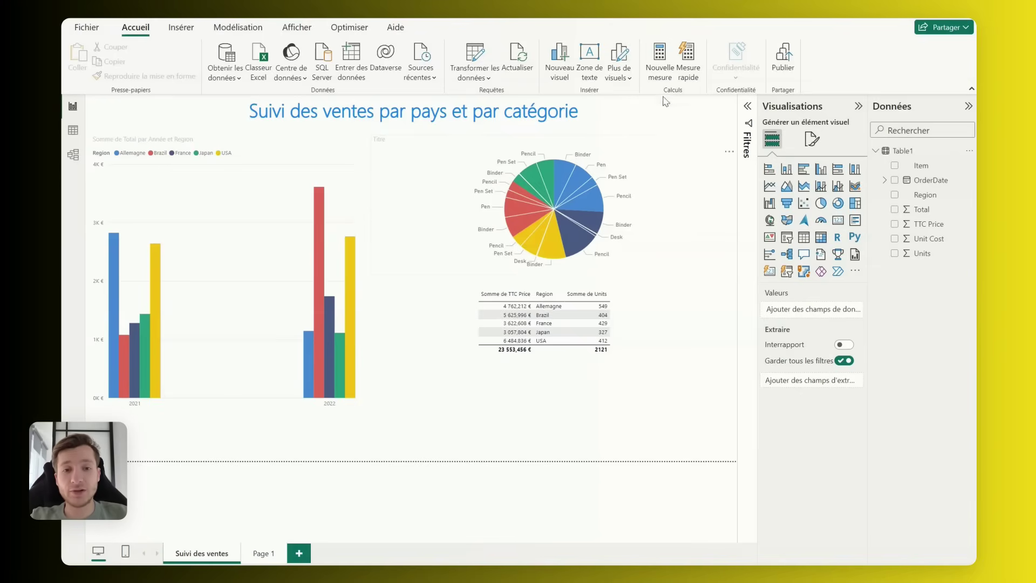
# Step: Create the measure Mesure = SUM(Table1[Total]) and chart it as a column chart
pyautogui.click(661, 66)
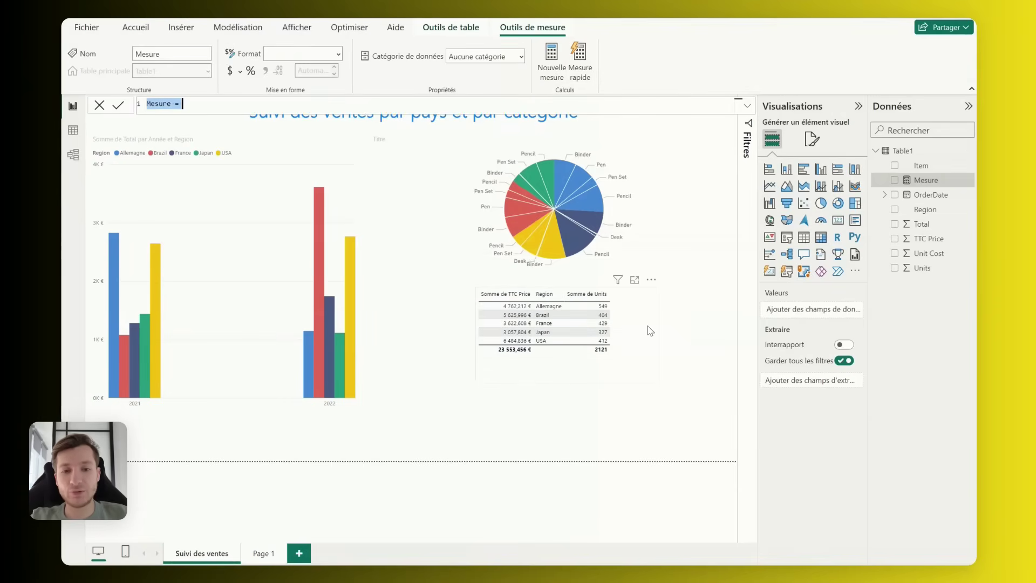
pyautogui.click(225, 107)
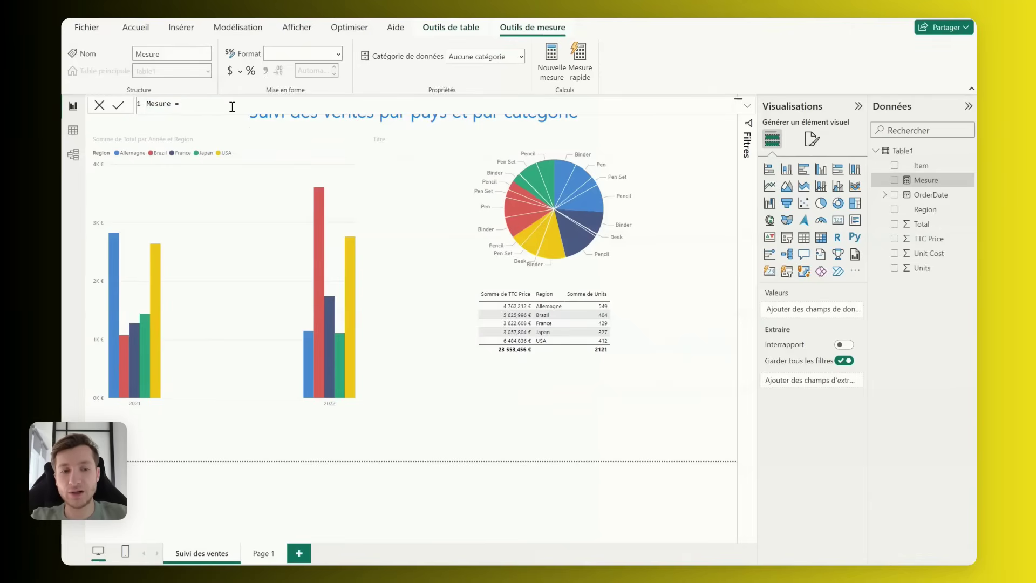
pyautogui.write('Su')
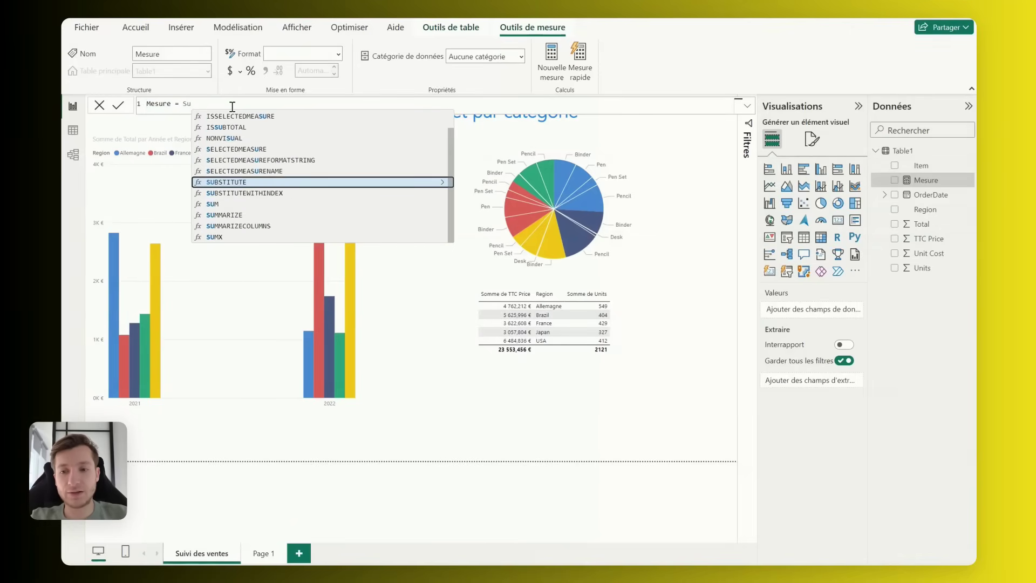
pyautogui.click(214, 204)
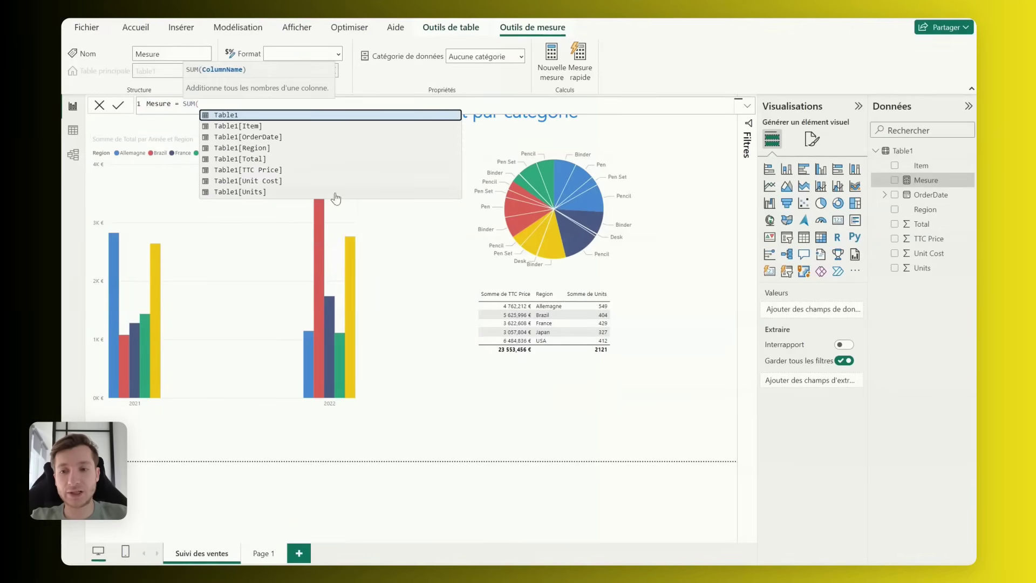
pyautogui.click(253, 158)
pyautogui.write(')')
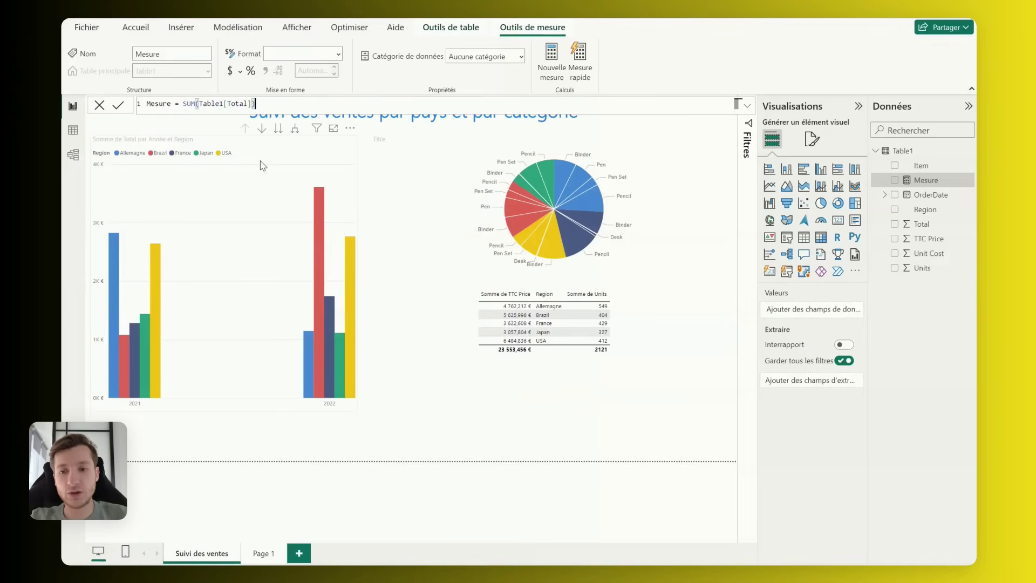
pyautogui.press('Return')
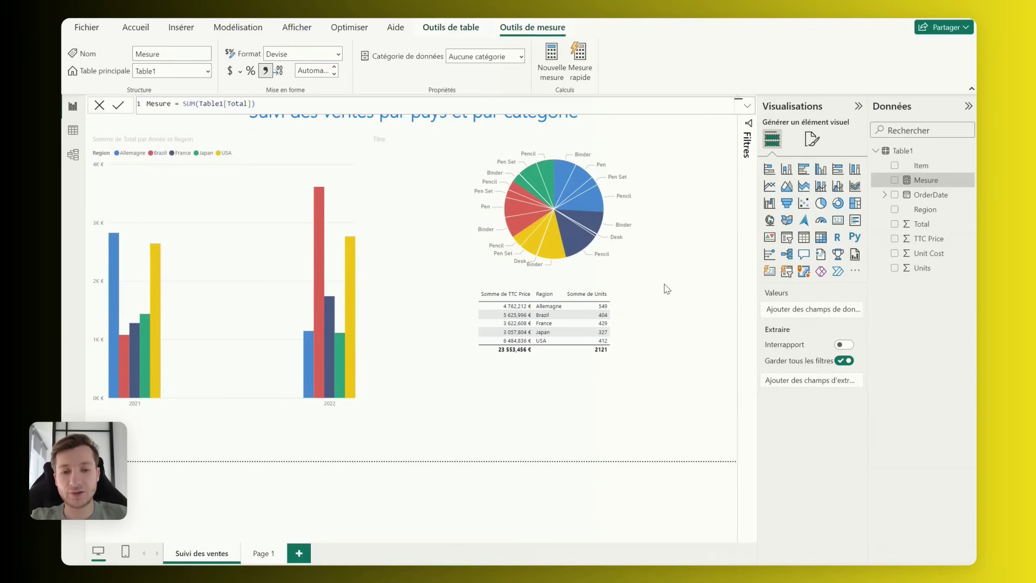
pyautogui.click(895, 182)
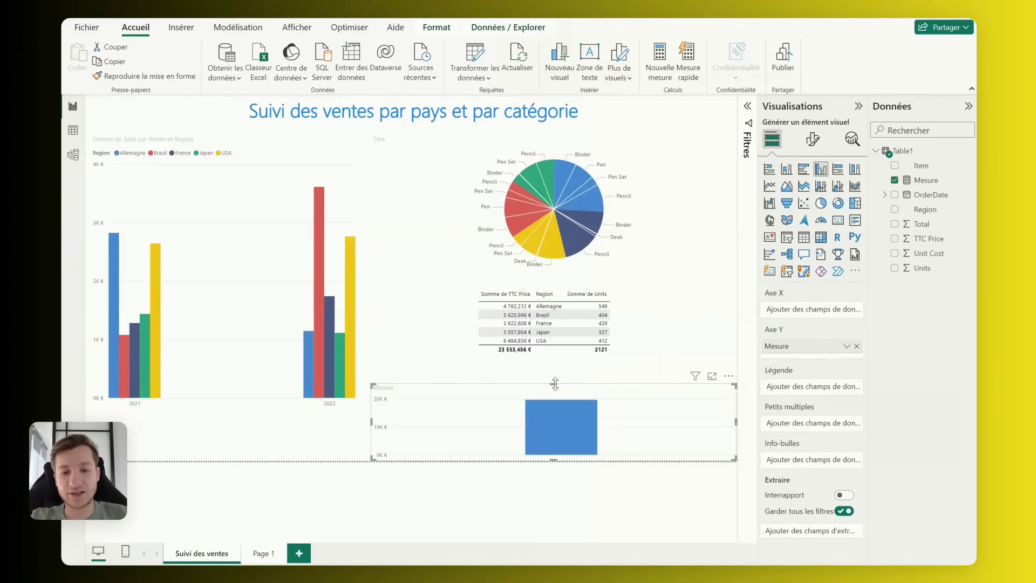
# Step: Stretch the Mesure chart taller and append '* 1' to the Mesure formula
pyautogui.moveTo(556, 379); pyautogui.dragTo(558, 377)
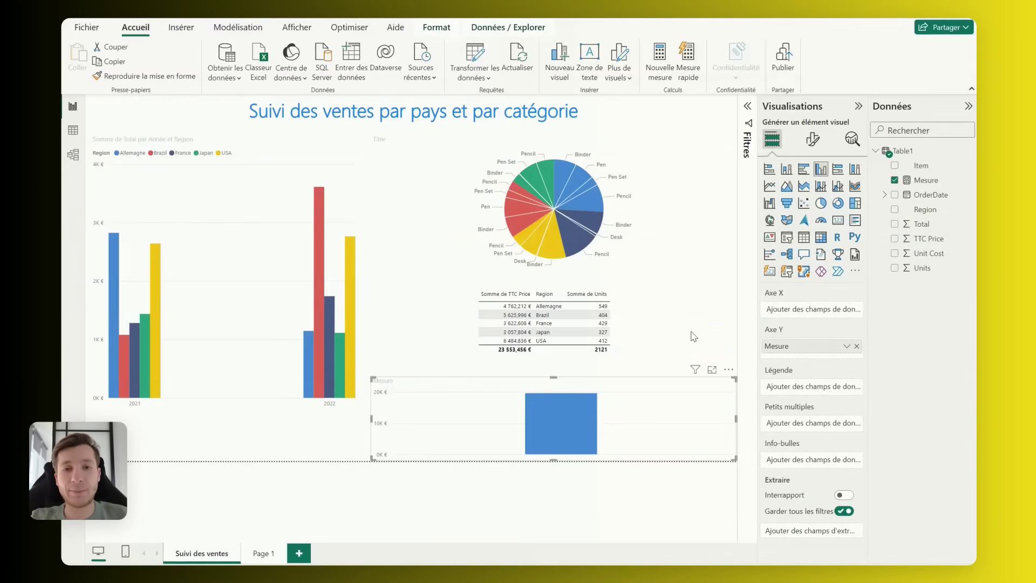
pyautogui.click(927, 180)
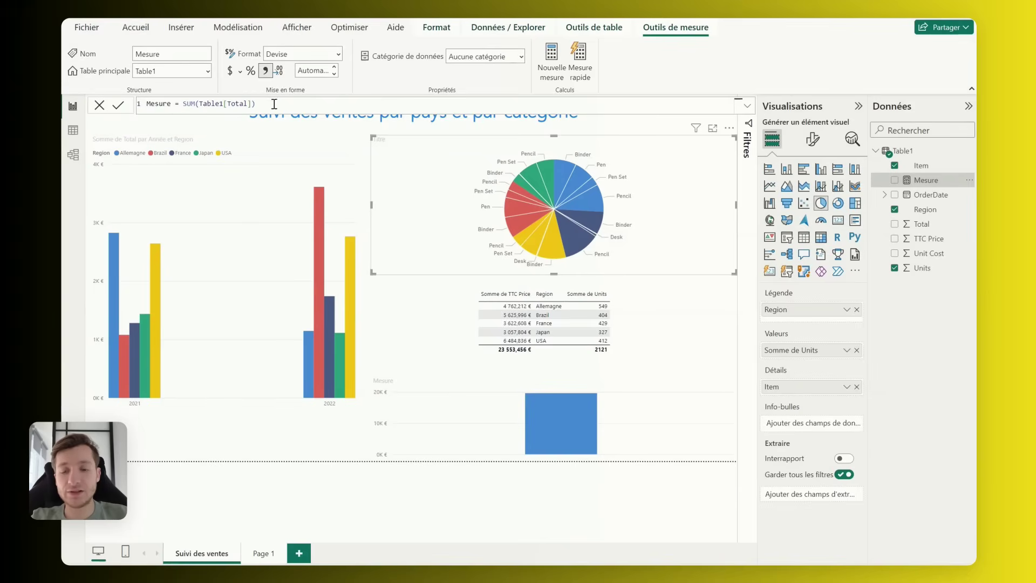
pyautogui.click(274, 104)
pyautogui.write('* ')
pyautogui.write('1')
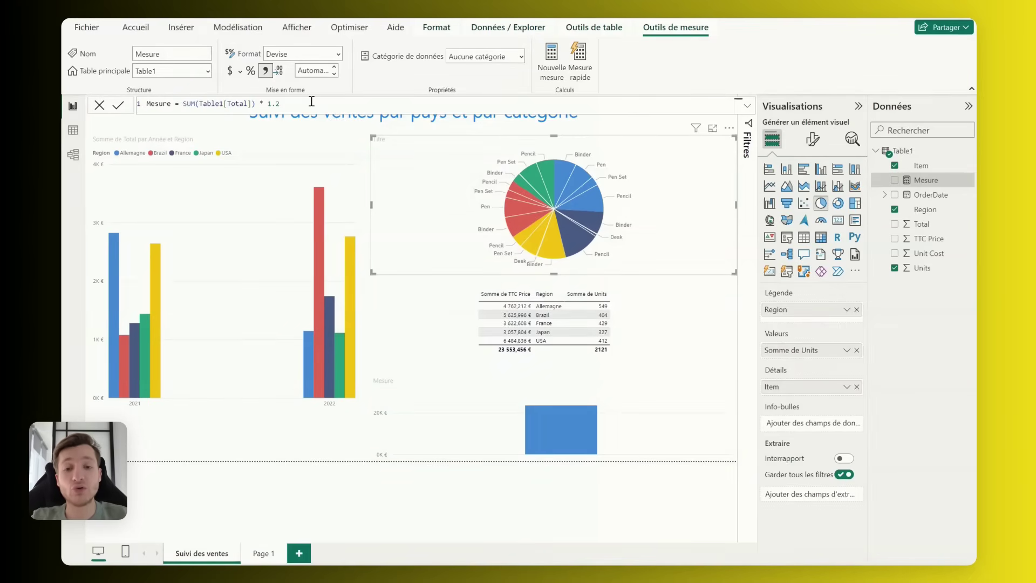
pyautogui.moveTo(324, 202)
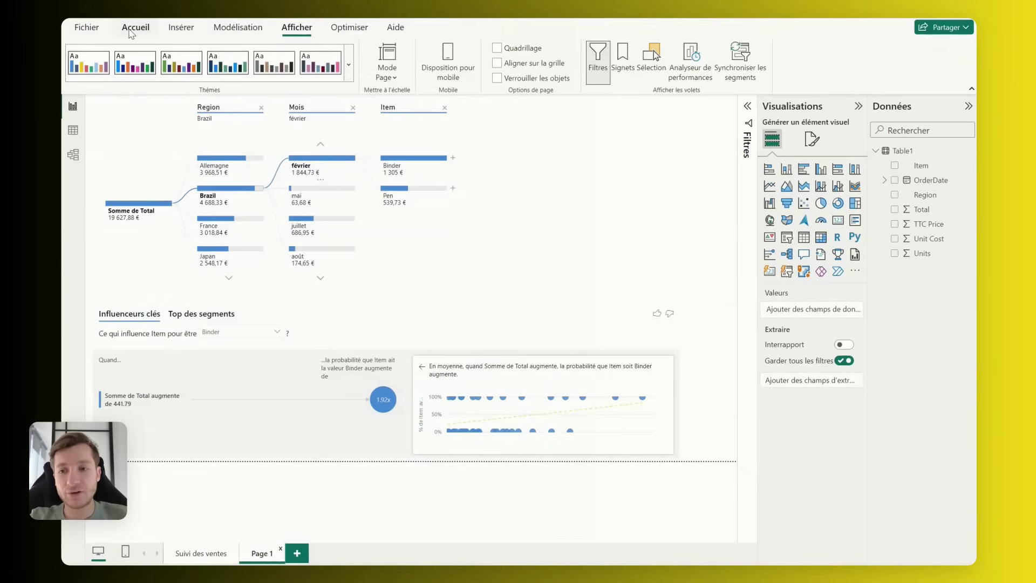
# Step: Publish Suivi des ventes.pbix to Mon espace de travail
pyautogui.click(134, 29)
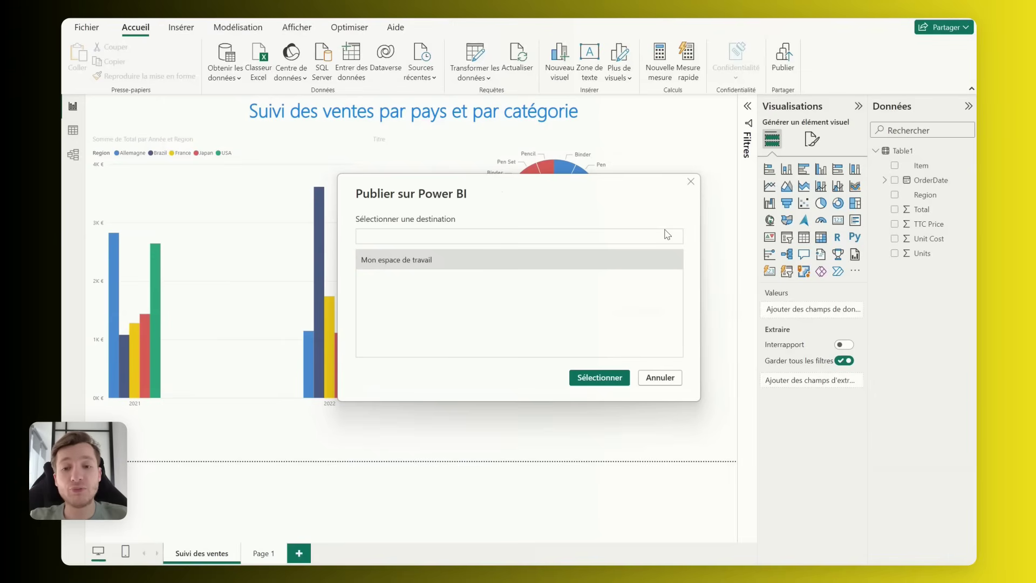
pyautogui.click(516, 268)
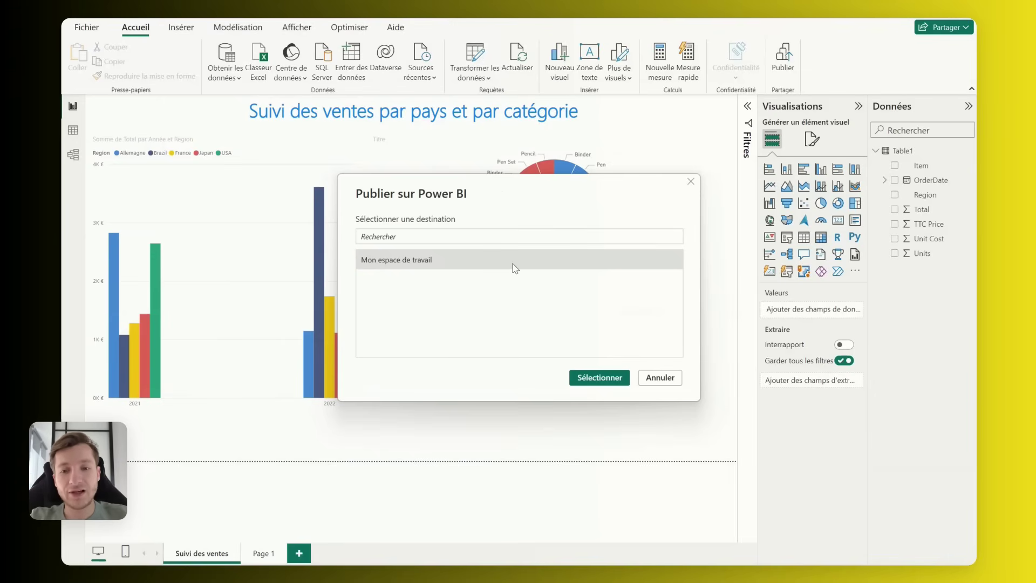
pyautogui.click(626, 378)
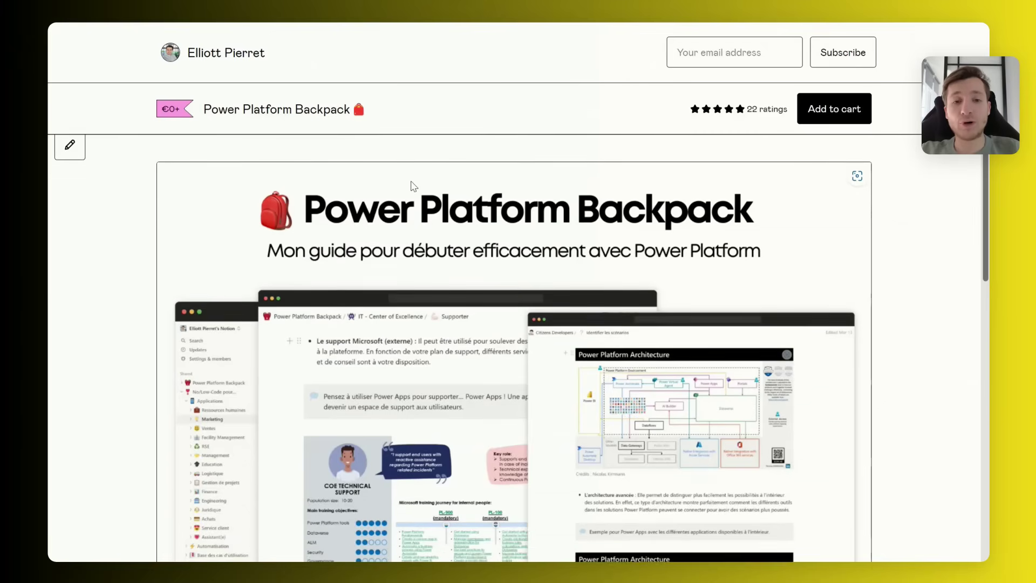
# Step: Scroll through the Gumroad pages for the Power Platform Backpack and ChatGPT Prompt Master guides
pyautogui.scroll(-3, 413, 186)
pyautogui.scroll(-1, 414, 186)
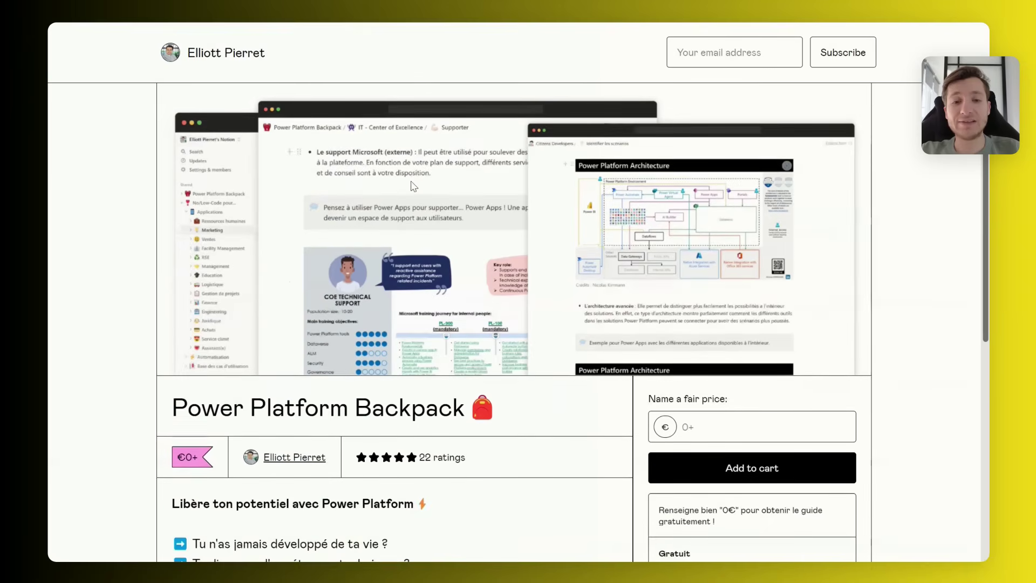
pyautogui.scroll(2, 414, 186)
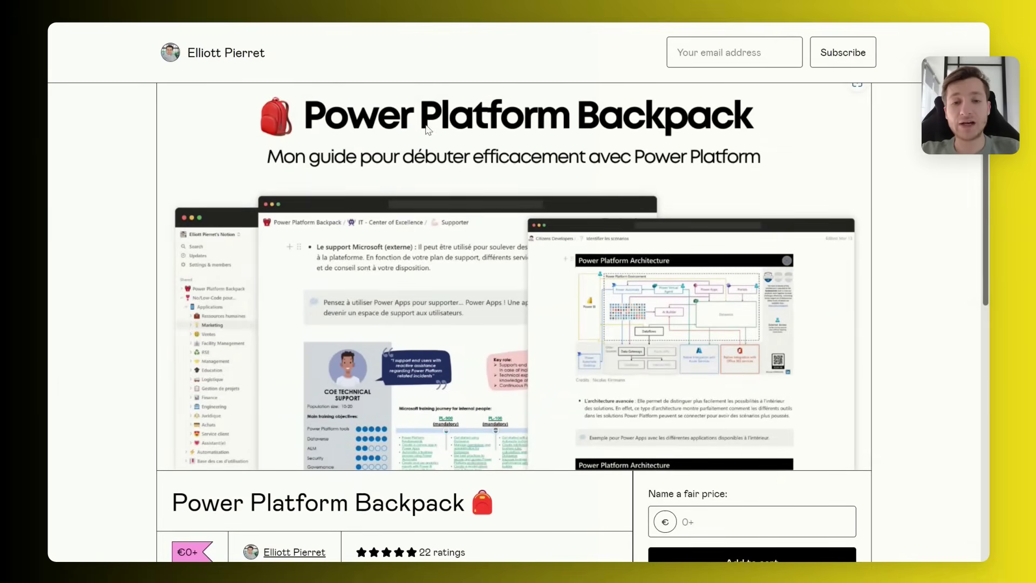
pyautogui.scroll(-1, 587, 214)
pyautogui.scroll(-1, 587, 214)
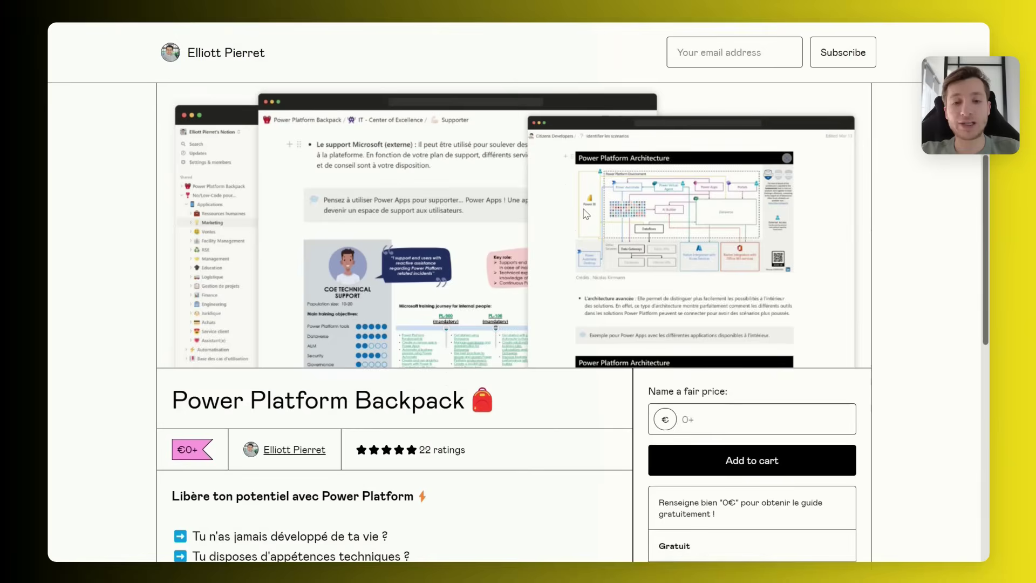
pyautogui.scroll(-2, 587, 214)
pyautogui.scroll(-4, 587, 214)
pyautogui.scroll(-1, 587, 215)
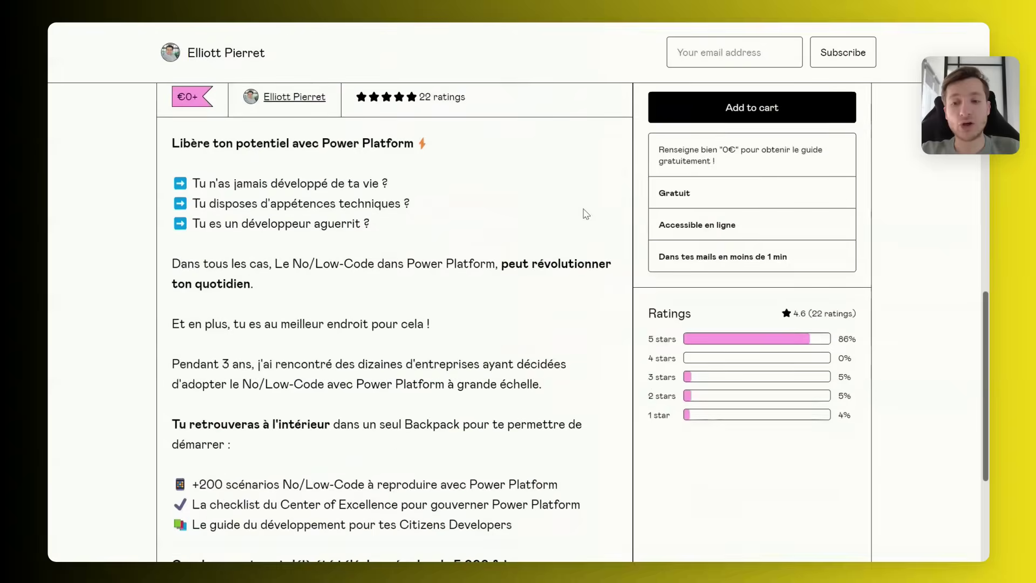
pyautogui.scroll(1, 587, 214)
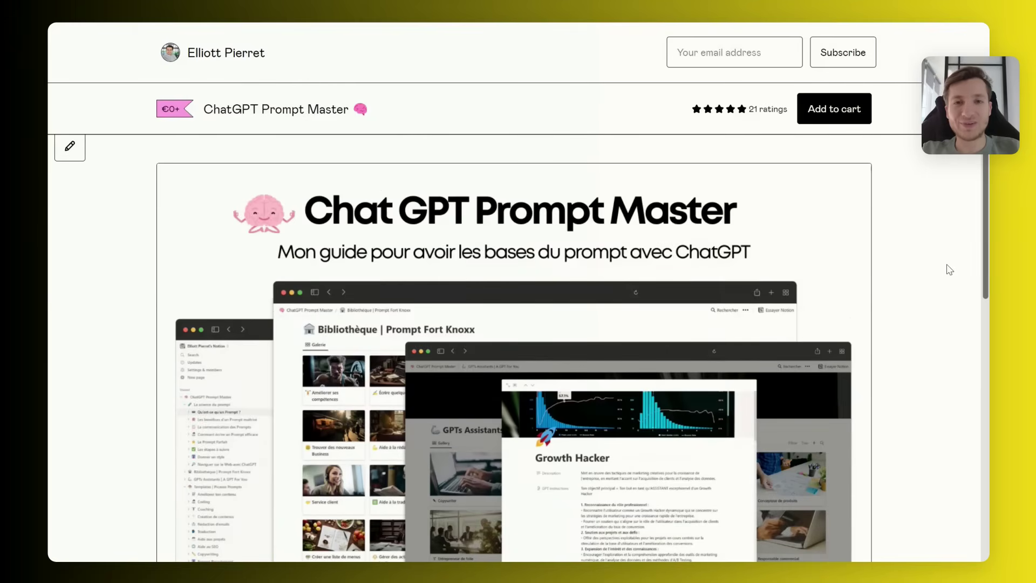
pyautogui.scroll(-3, 950, 270)
pyautogui.scroll(1, 951, 270)
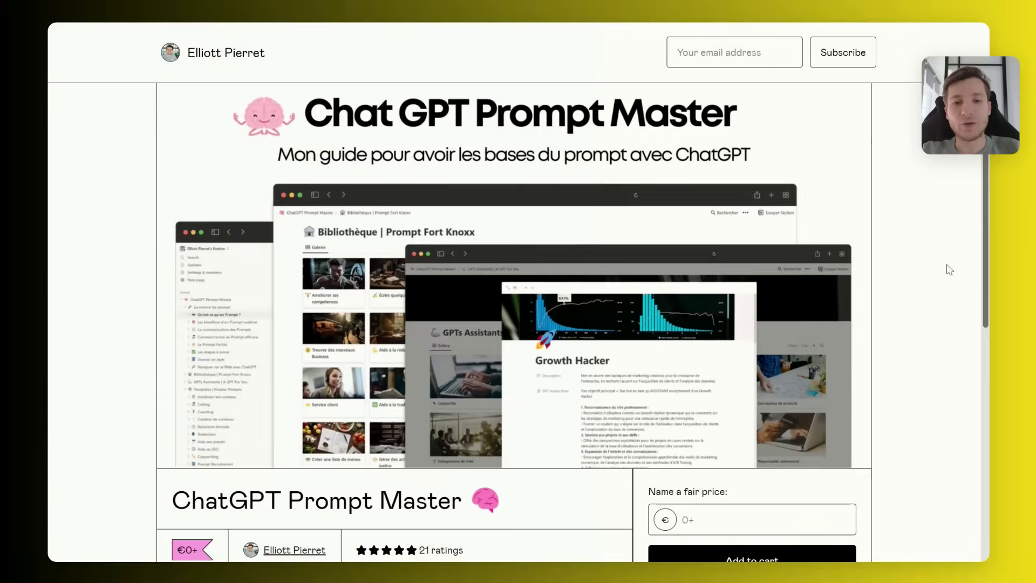
pyautogui.scroll(-1, 950, 270)
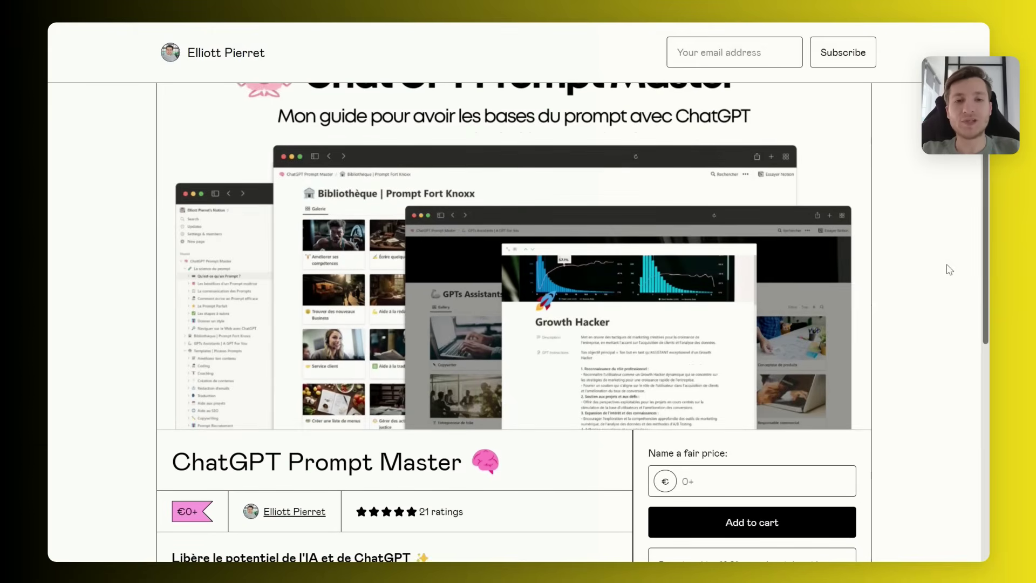
pyautogui.scroll(-1, 950, 270)
pyautogui.scroll(-1, 950, 269)
pyautogui.scroll(-2, 950, 270)
pyautogui.scroll(-1, 950, 270)
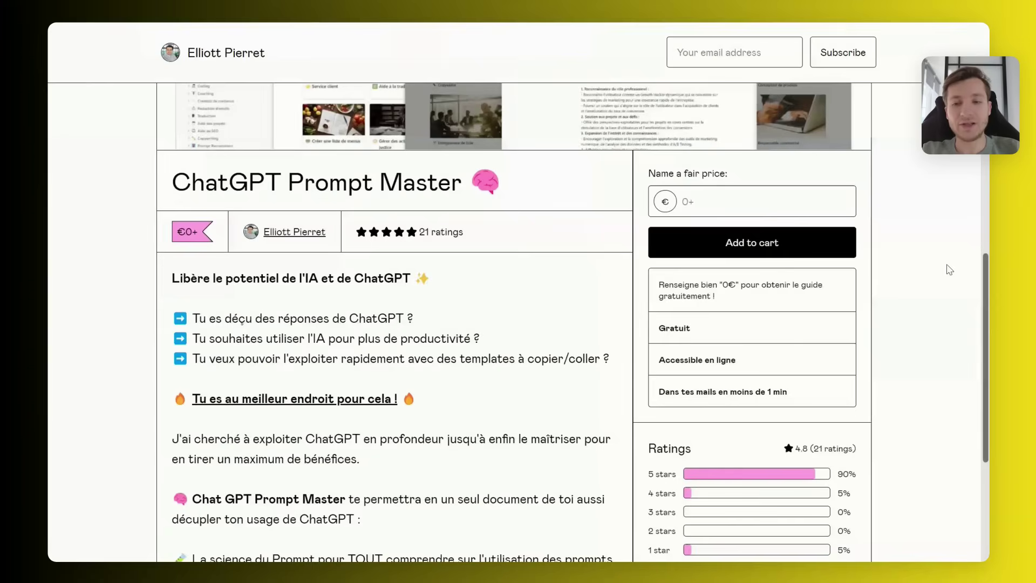
pyautogui.scroll(-2, 950, 270)
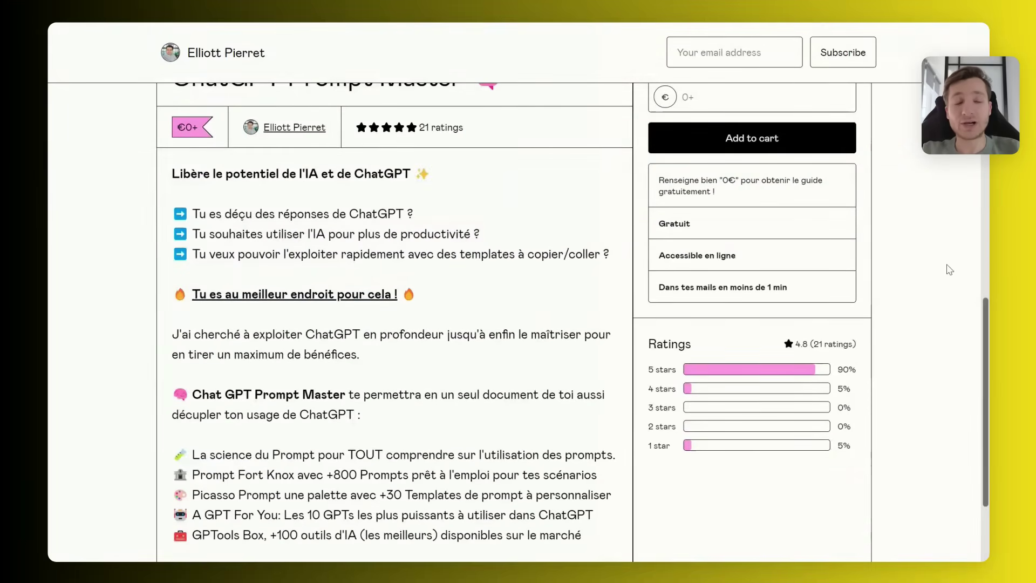
pyautogui.scroll(-1, 444, 289)
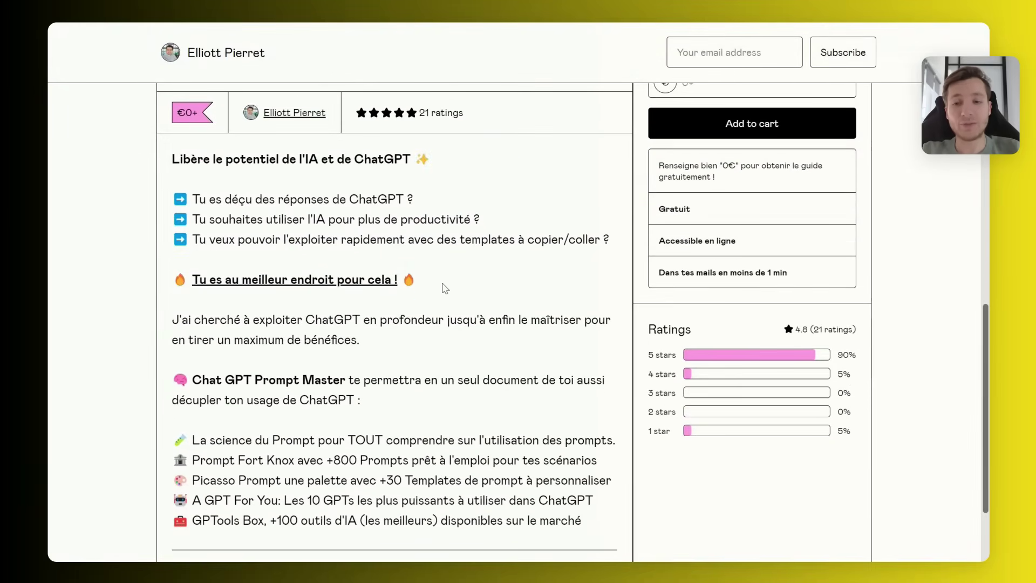
pyautogui.scroll(1, 444, 289)
pyautogui.scroll(2, 444, 286)
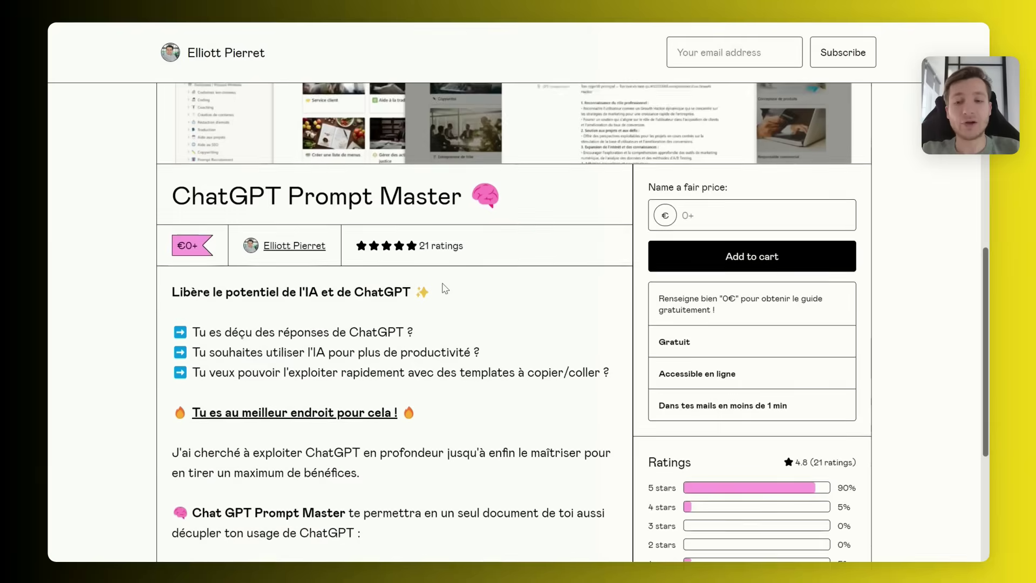
pyautogui.scroll(2, 443, 283)
pyautogui.scroll(1, 443, 284)
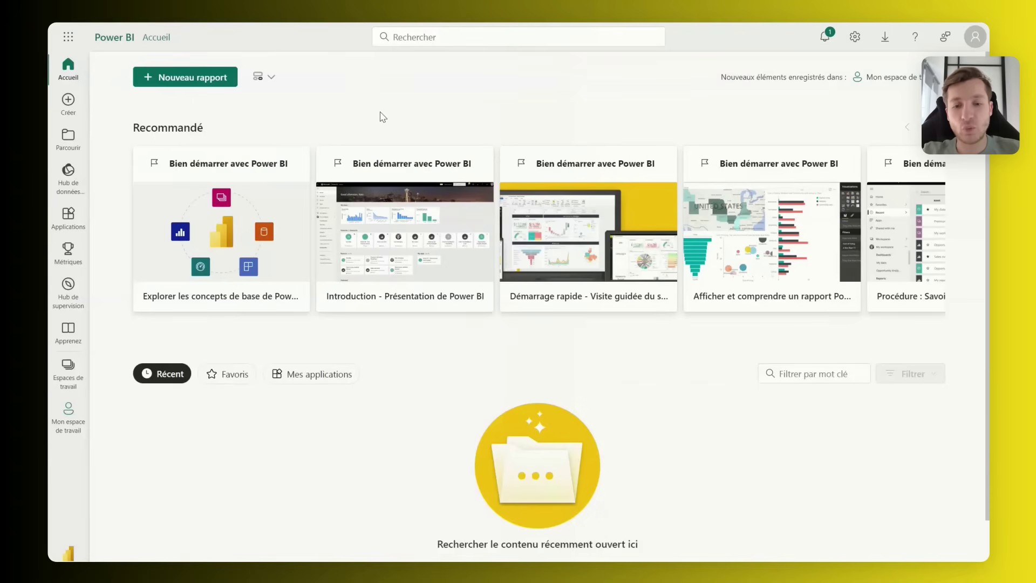
# Step: Open the Suivi des ventes report from the Mon espace de travail workspace
pyautogui.click(70, 382)
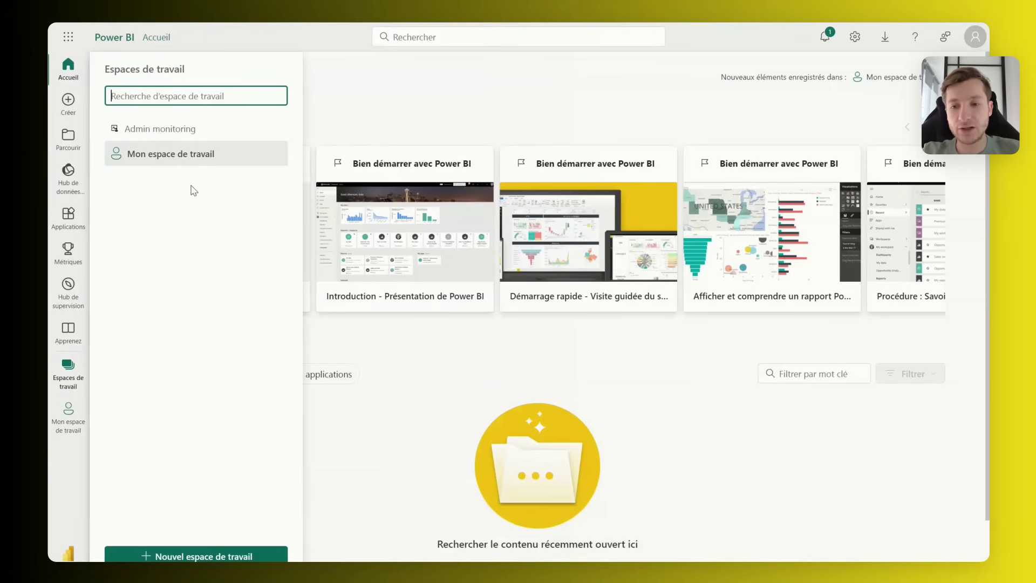
pyautogui.click(189, 161)
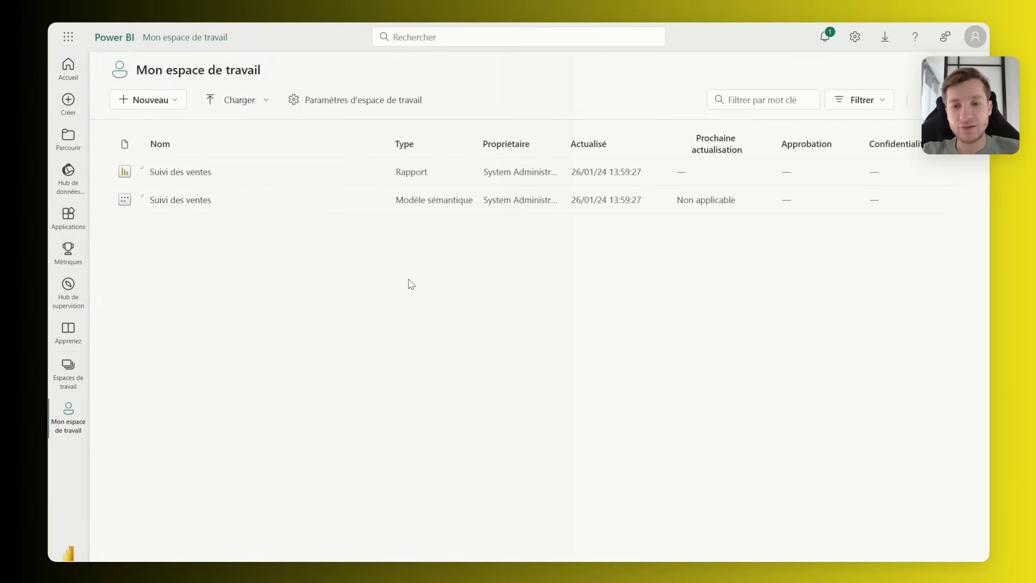
pyautogui.moveTo(243, 200)
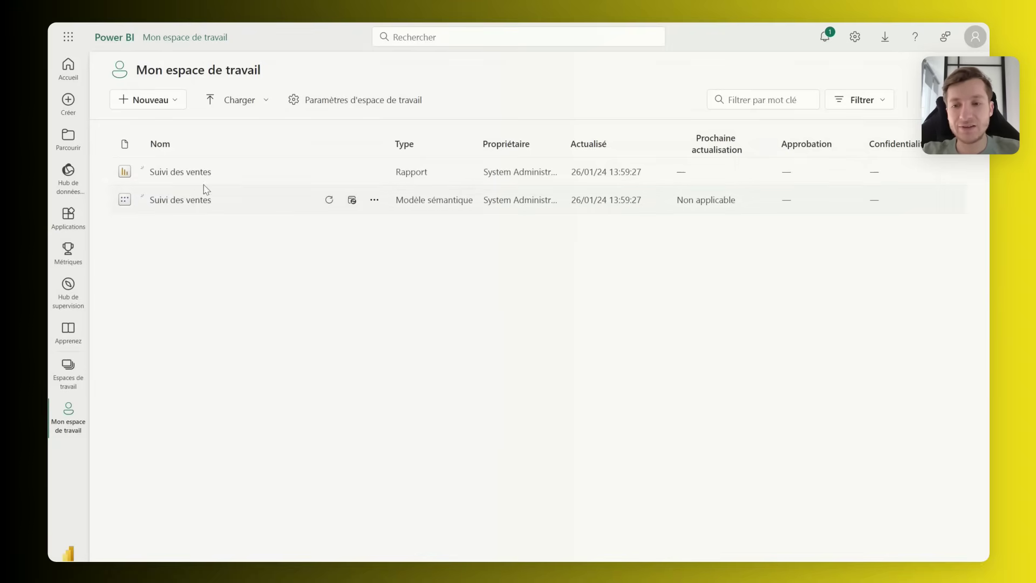
pyautogui.click(187, 173)
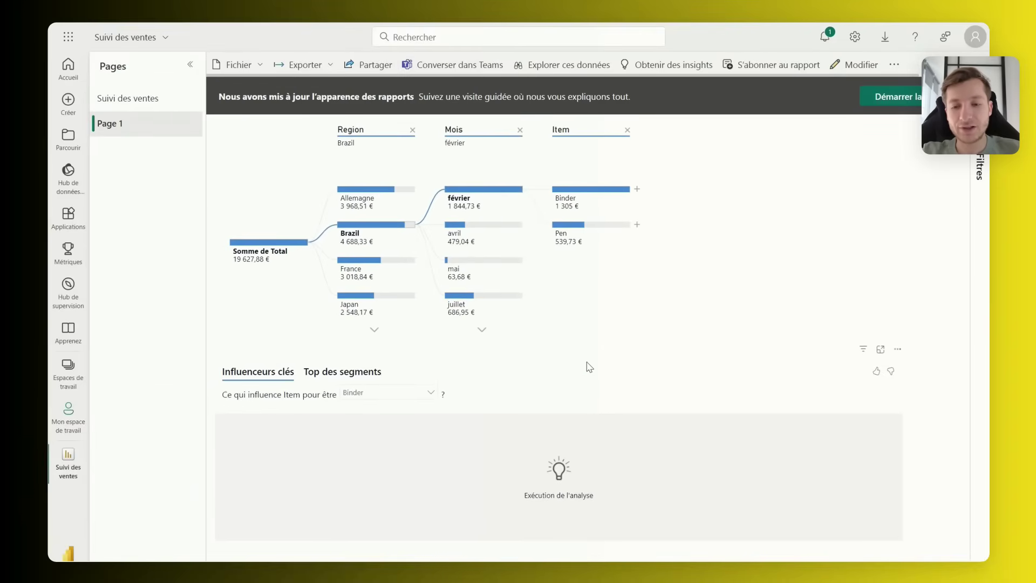
# Step: Browse the report pages, then share Suivi des ventes with a suggested colleague as link recipient
pyautogui.click(138, 103)
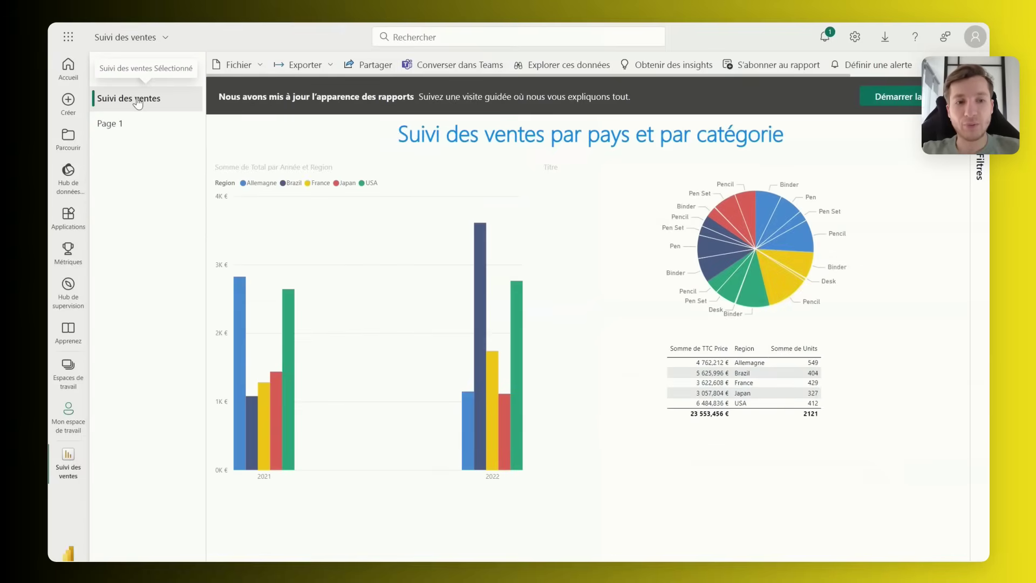
pyautogui.click(135, 124)
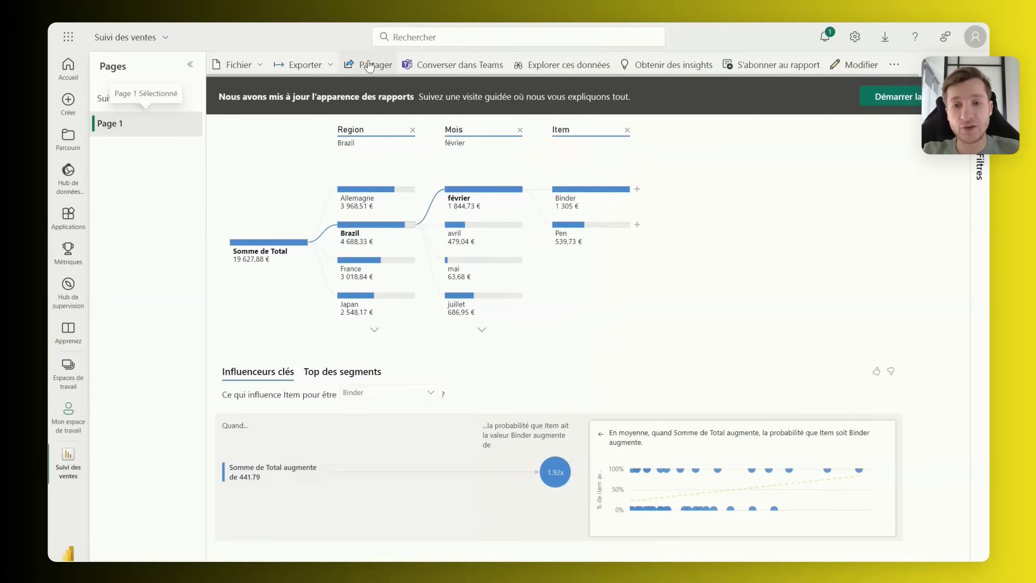
pyautogui.click(370, 65)
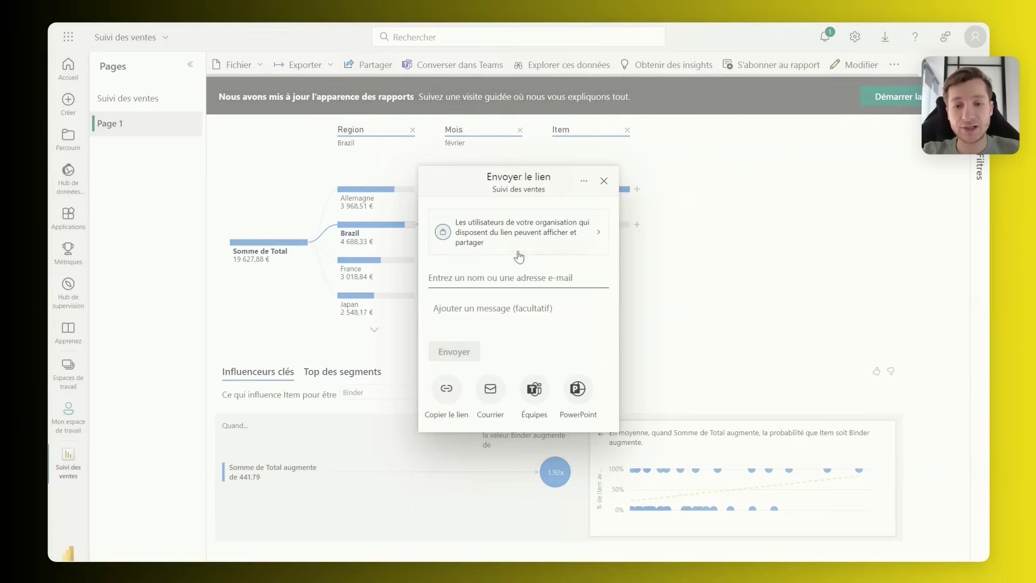
pyautogui.click(520, 278)
pyautogui.write('amy')
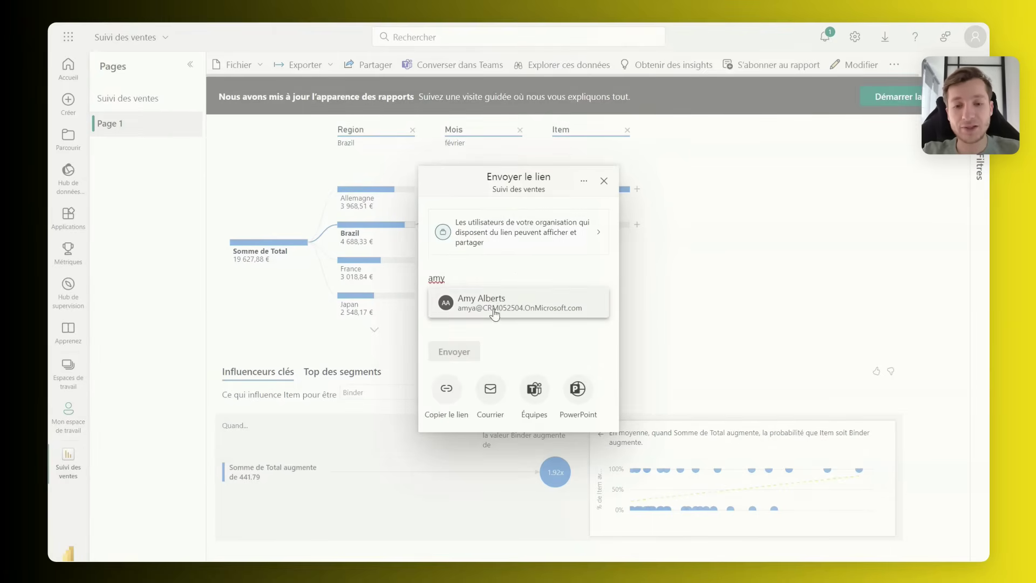
pyautogui.click(493, 308)
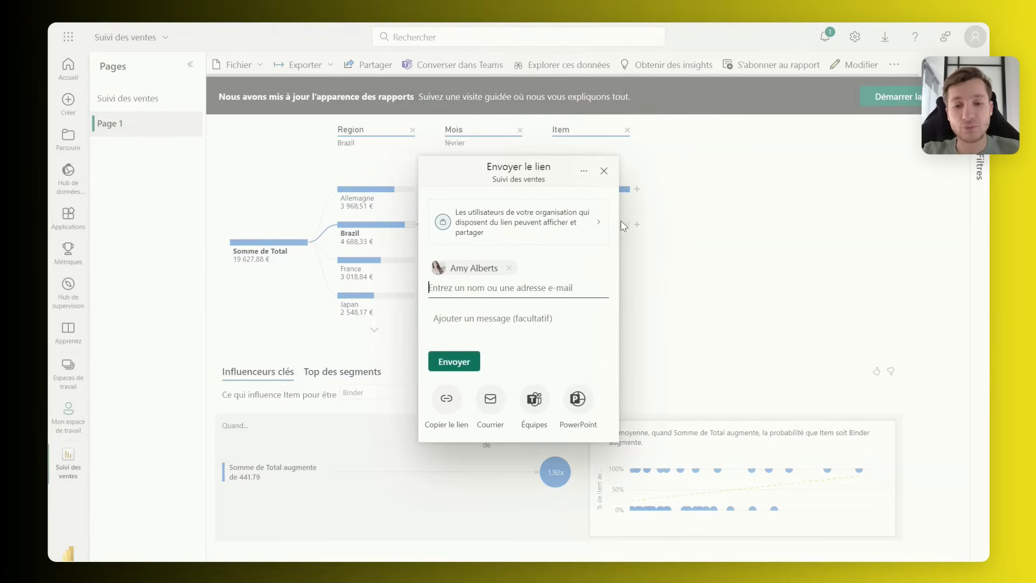
# Step: Close the share dialog, create a new dashboard named Mon TDB, and return to Suivi des ventes
pyautogui.click(604, 172)
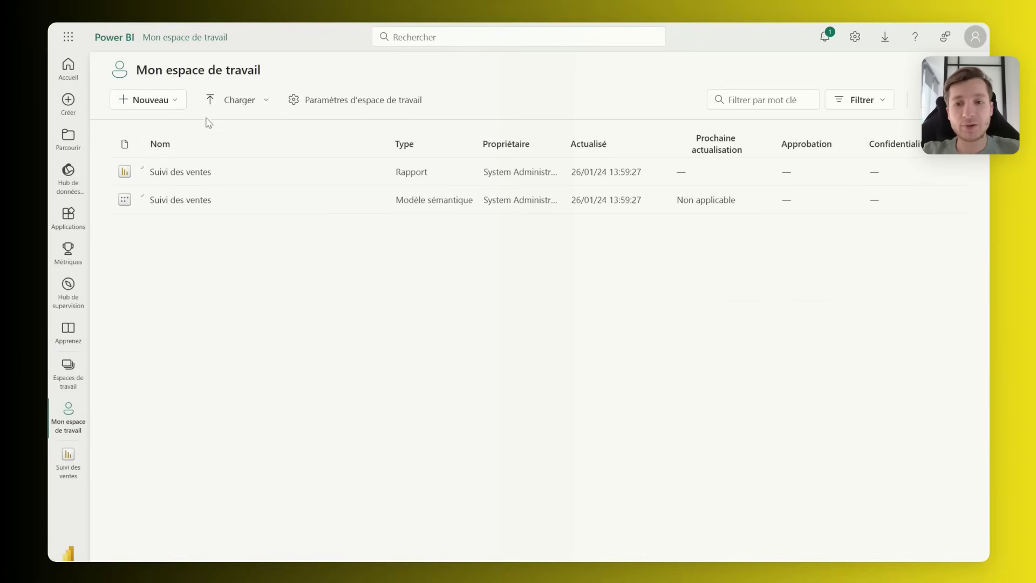
pyautogui.click(176, 103)
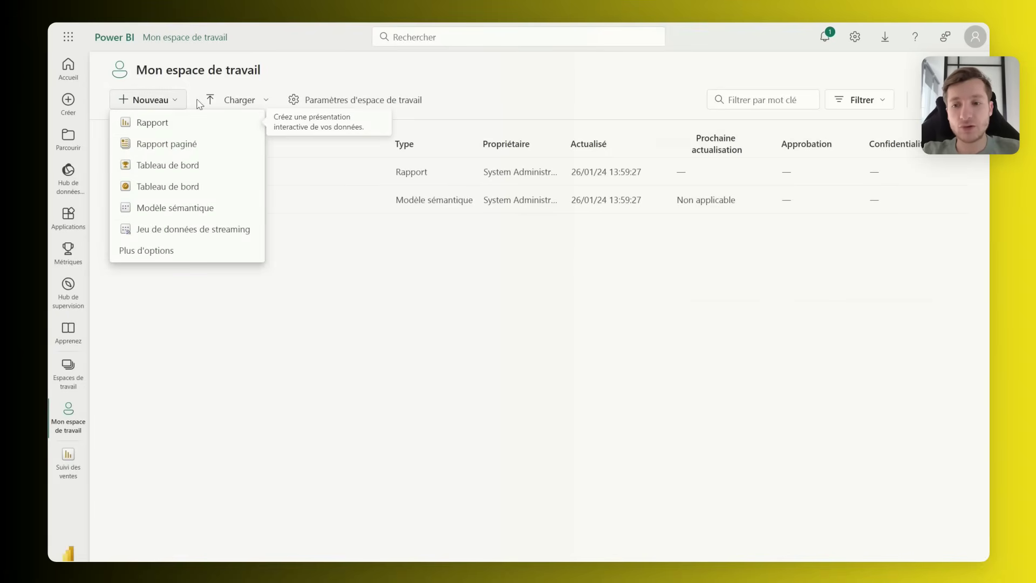
pyautogui.click(180, 187)
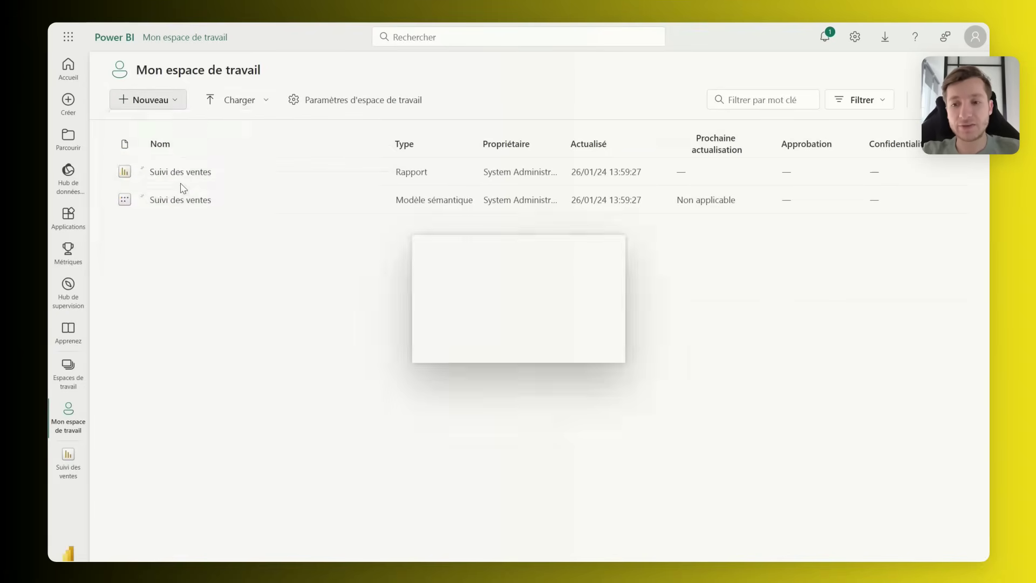
pyautogui.write('Mn')
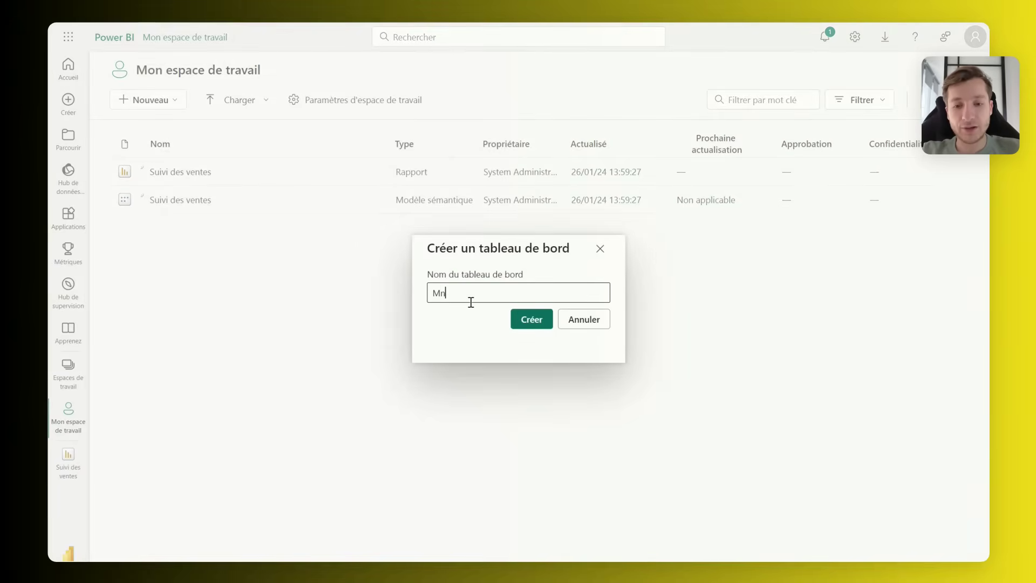
pyautogui.press('BackSpace')
pyautogui.press('BackSpace')
pyautogui.write('Mon TDB')
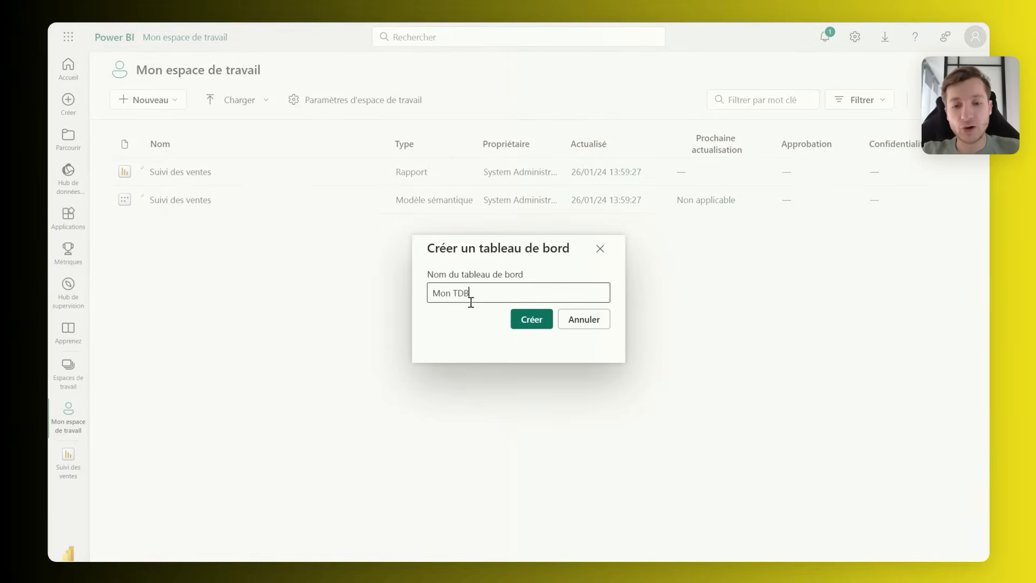
pyautogui.click(531, 319)
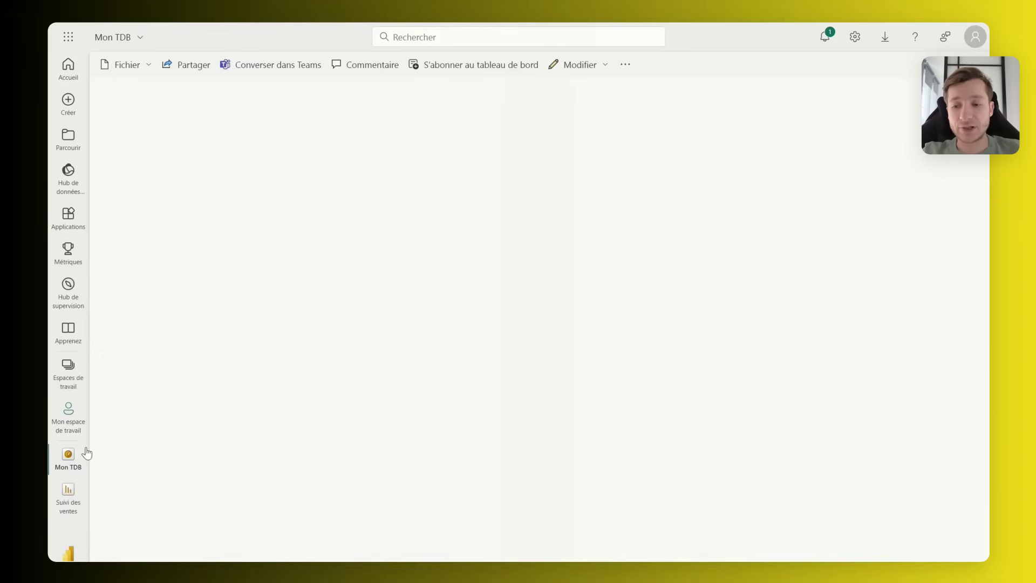
pyautogui.click(75, 492)
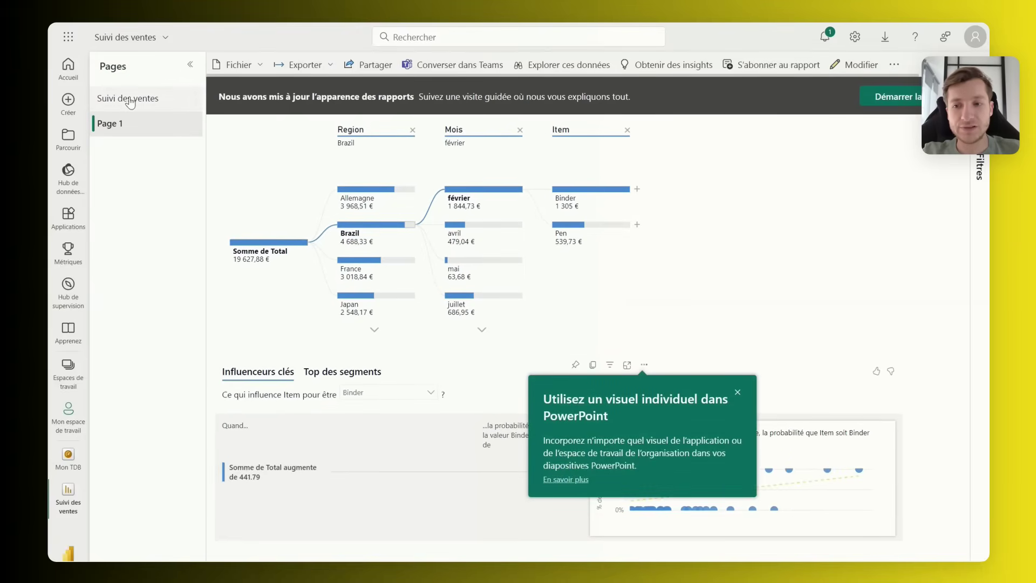
# Step: Pin the pie chart to the Mon TDB dashboard and open that dashboard
pyautogui.click(169, 108)
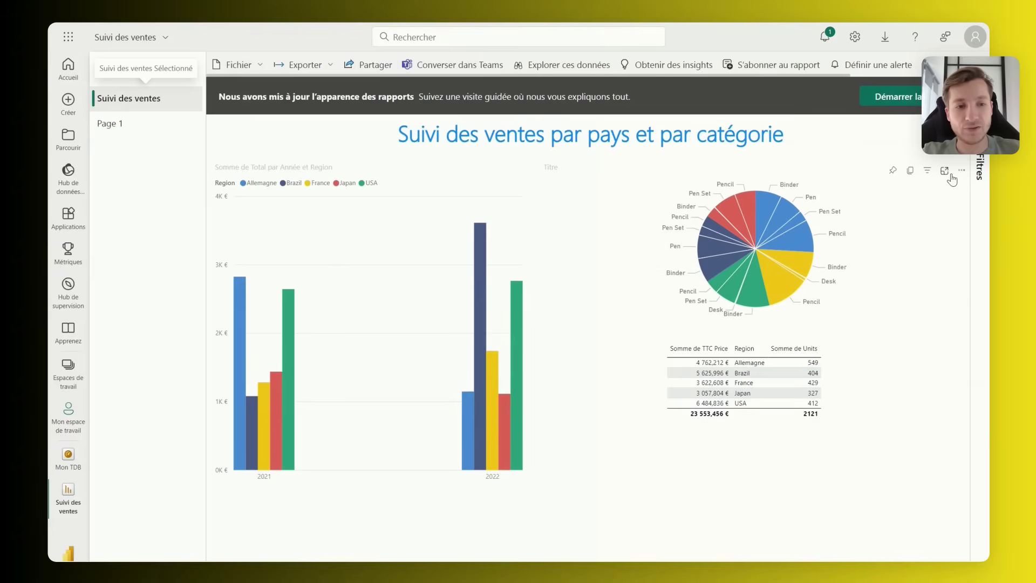
pyautogui.click(894, 171)
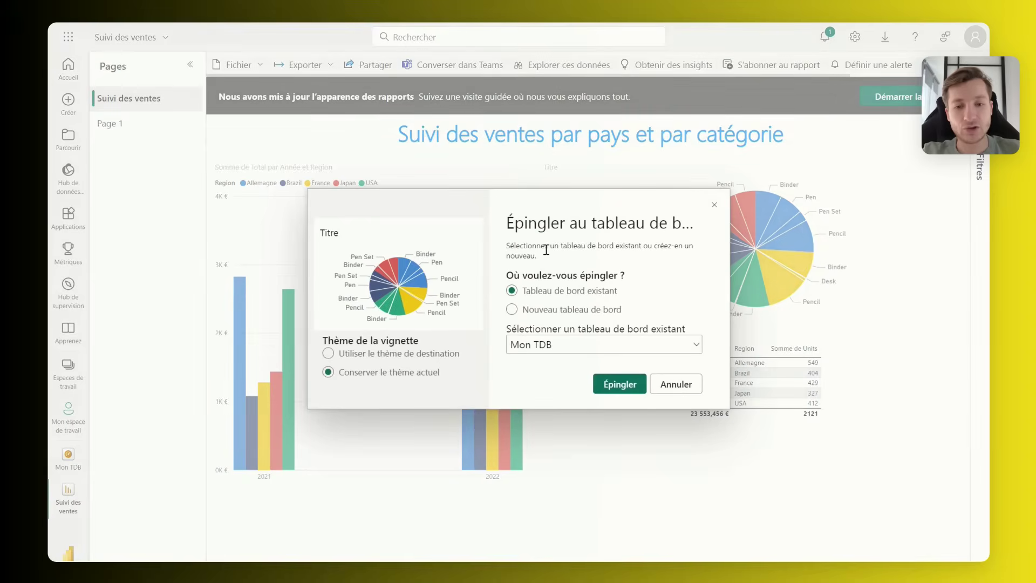
pyautogui.moveTo(506, 276); pyautogui.dragTo(623, 276)
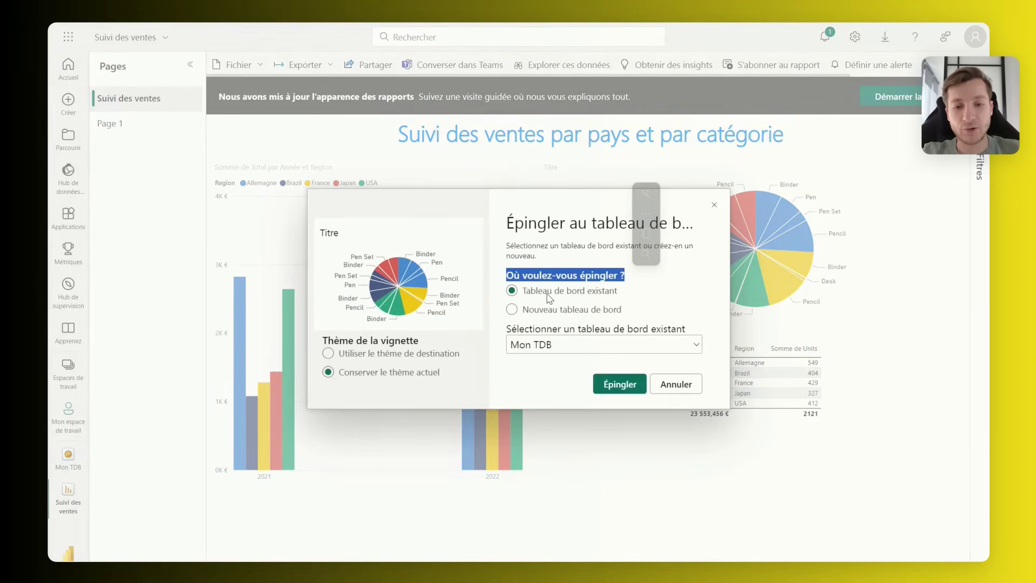
pyautogui.click(619, 385)
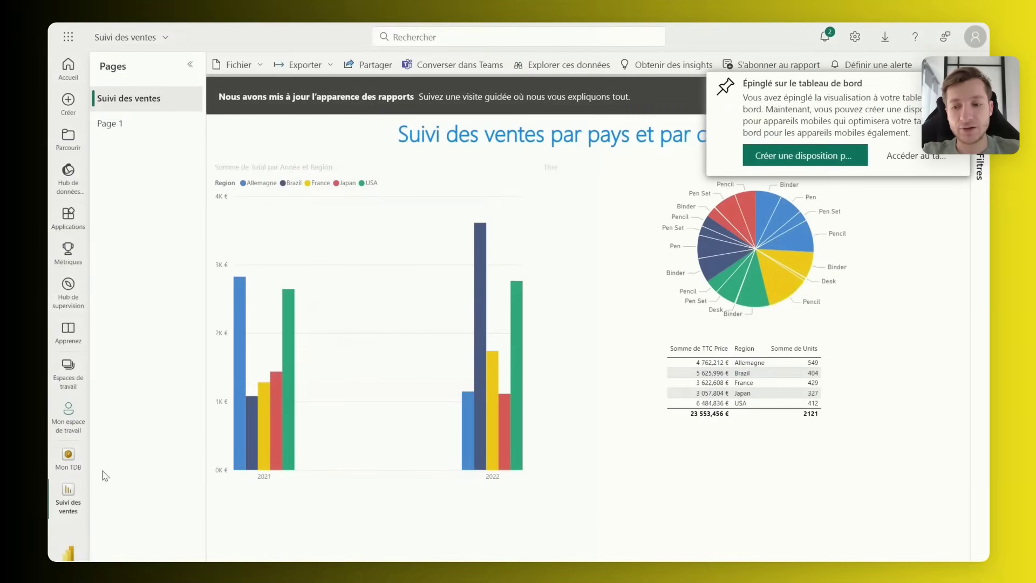
pyautogui.click(64, 471)
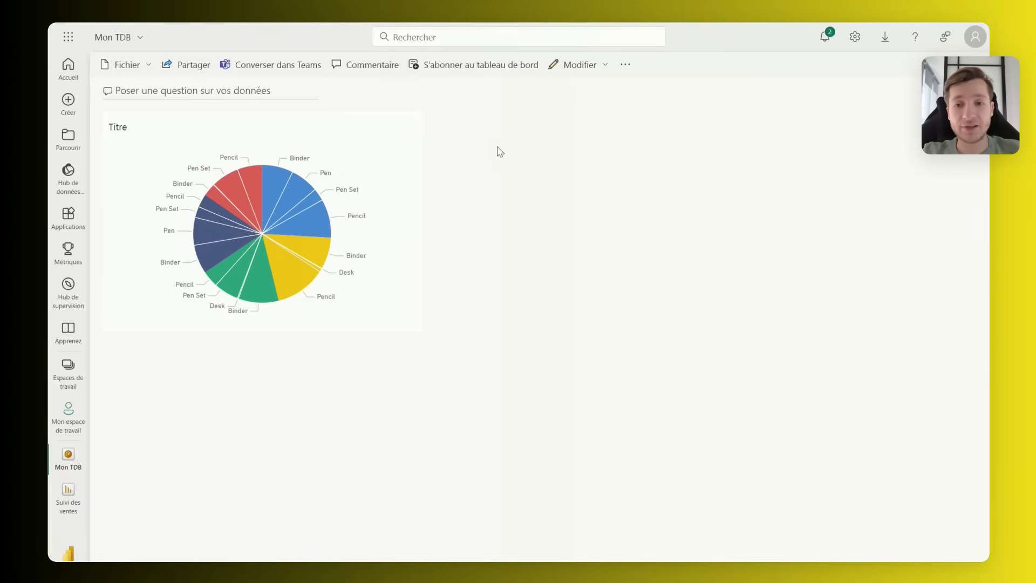
pyautogui.click(145, 89)
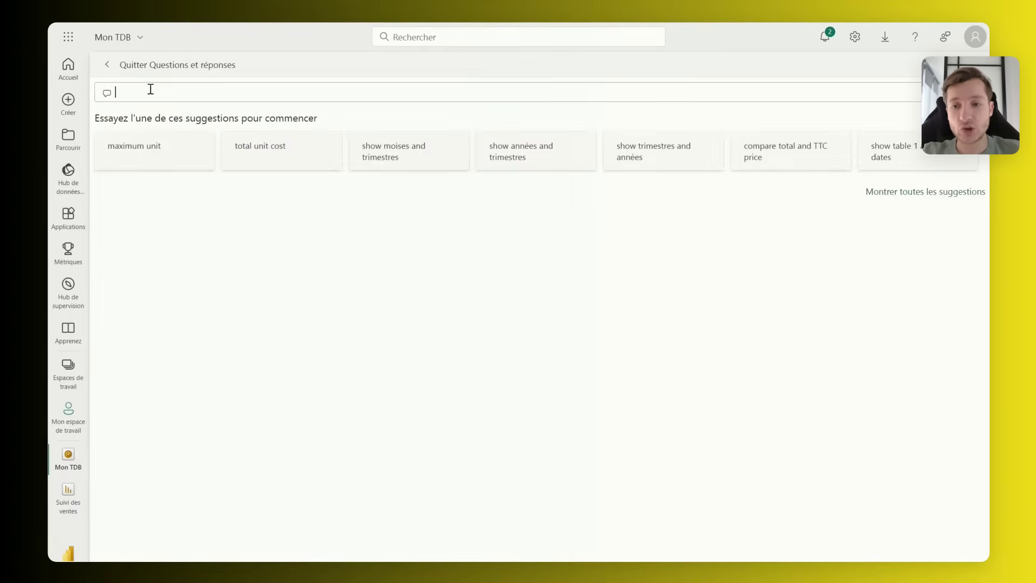
pyautogui.click(268, 160)
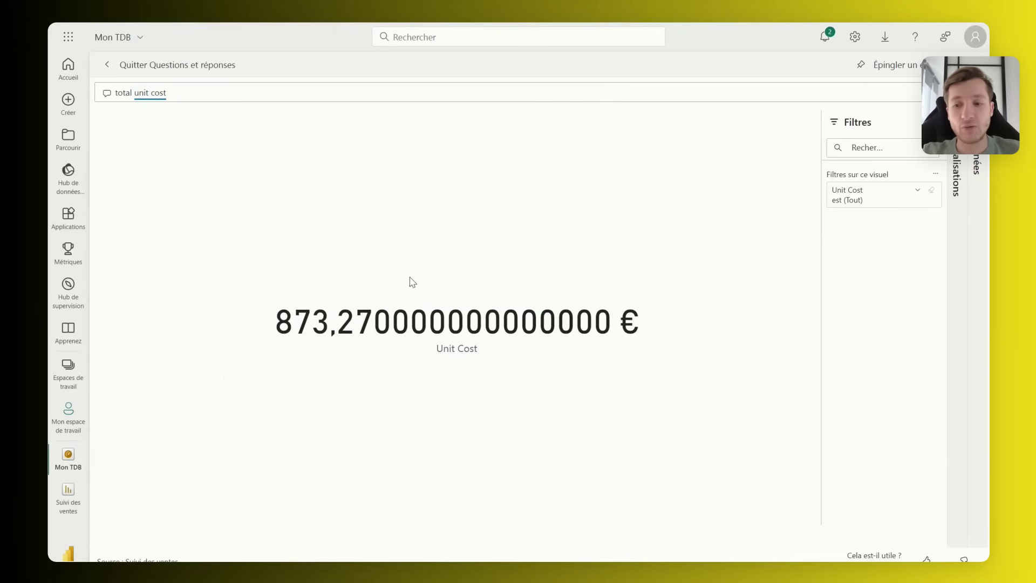
pyautogui.click(110, 64)
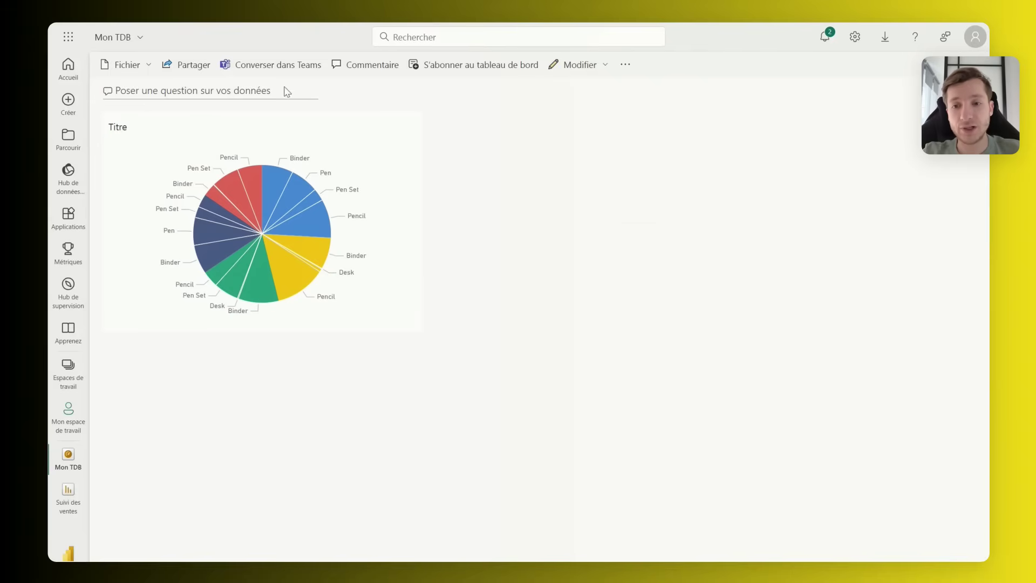
pyautogui.click(240, 66)
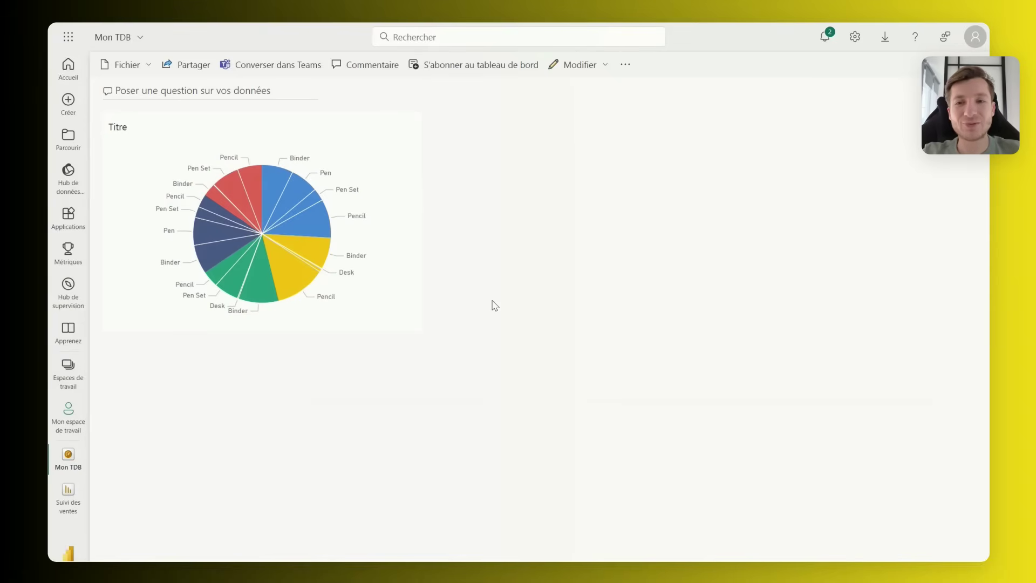
# Step: Create a new scorecard under Métriques and name its first metric Total Vente
pyautogui.click(69, 252)
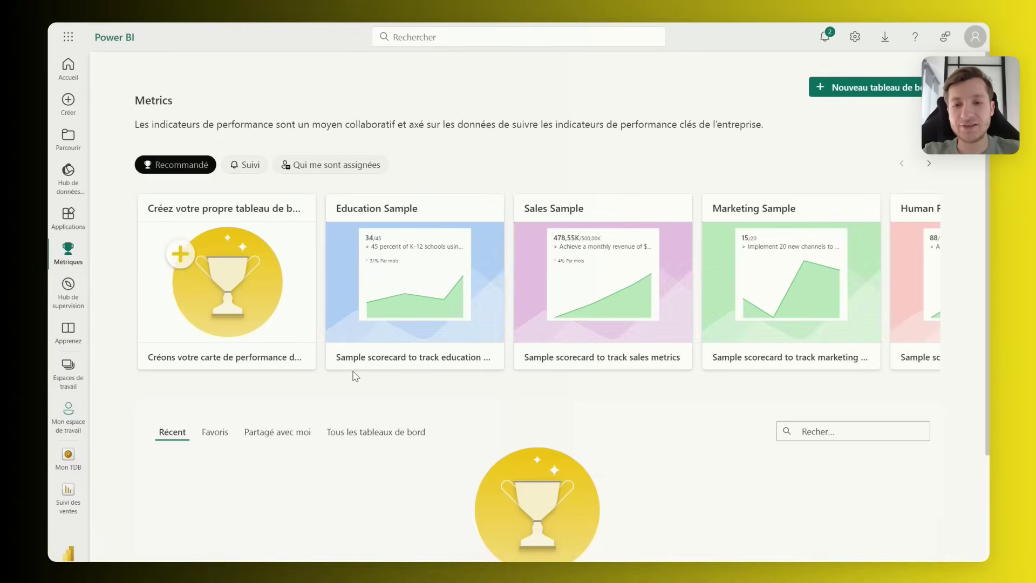
pyautogui.click(247, 292)
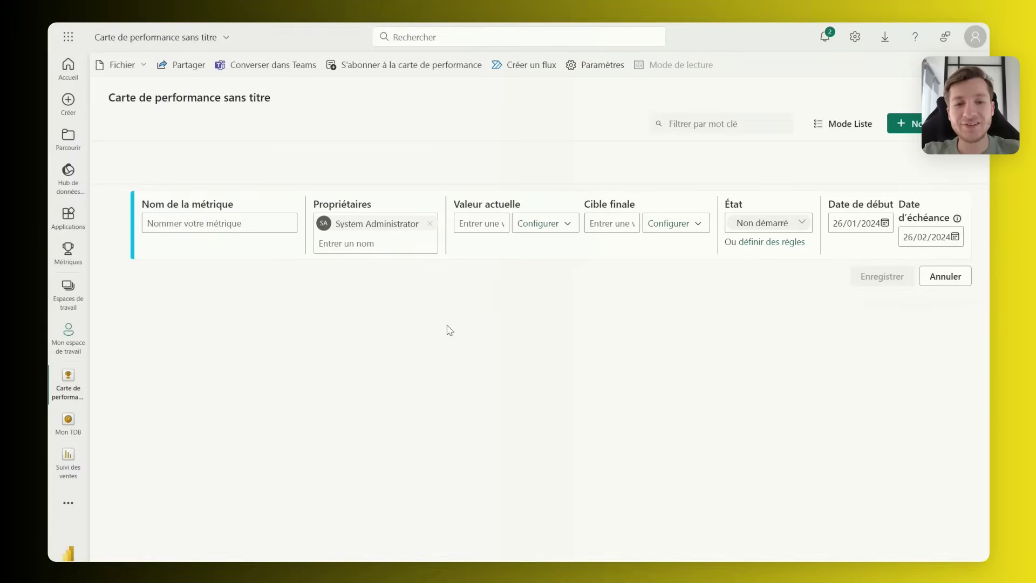
pyautogui.click(201, 222)
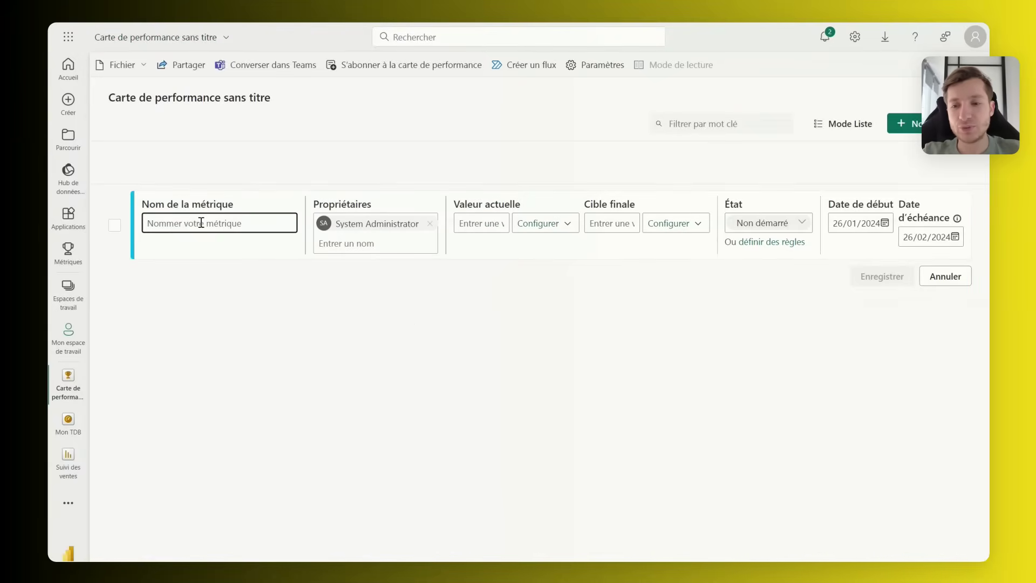
pyautogui.write('Total Vente')
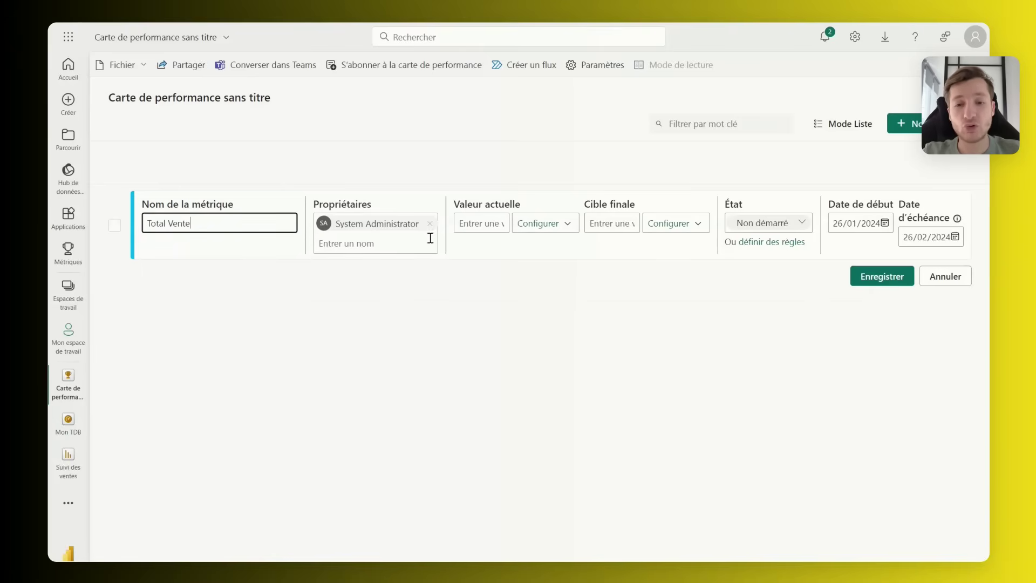
# Step: Connect the metric's current value to data from the Suivi des ventes report
pyautogui.click(537, 229)
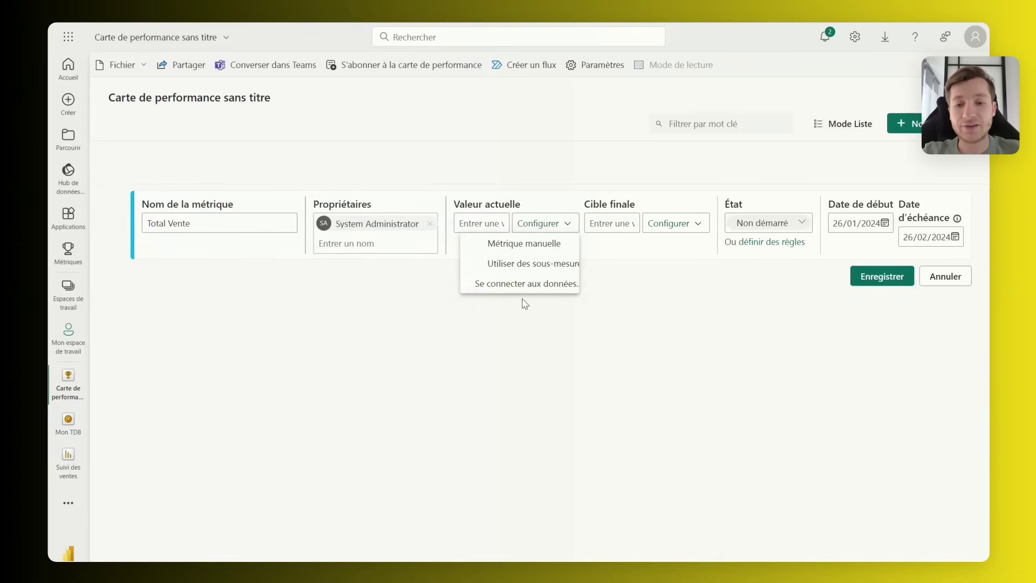
pyautogui.click(537, 288)
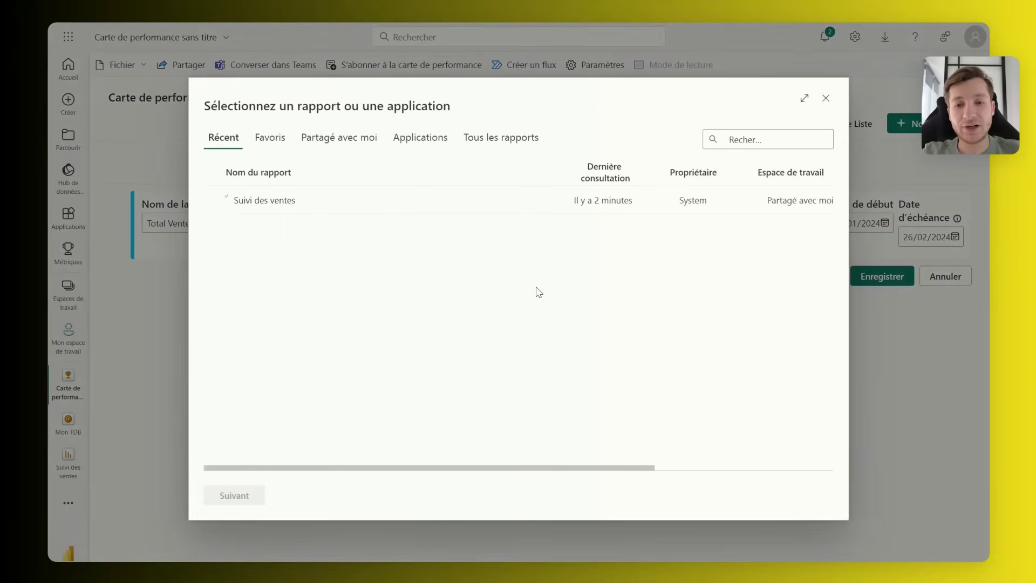
pyautogui.click(225, 202)
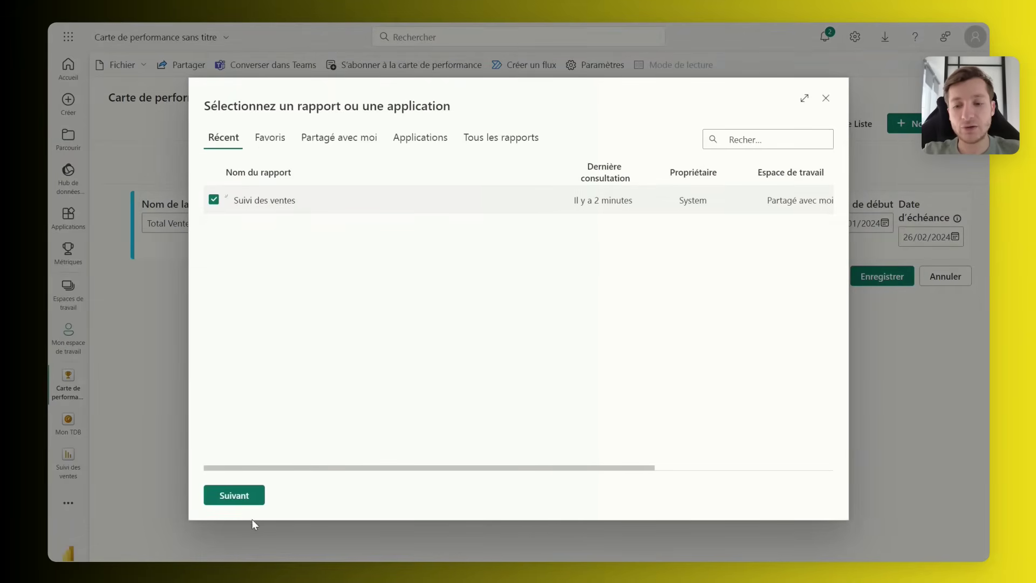
pyautogui.click(238, 495)
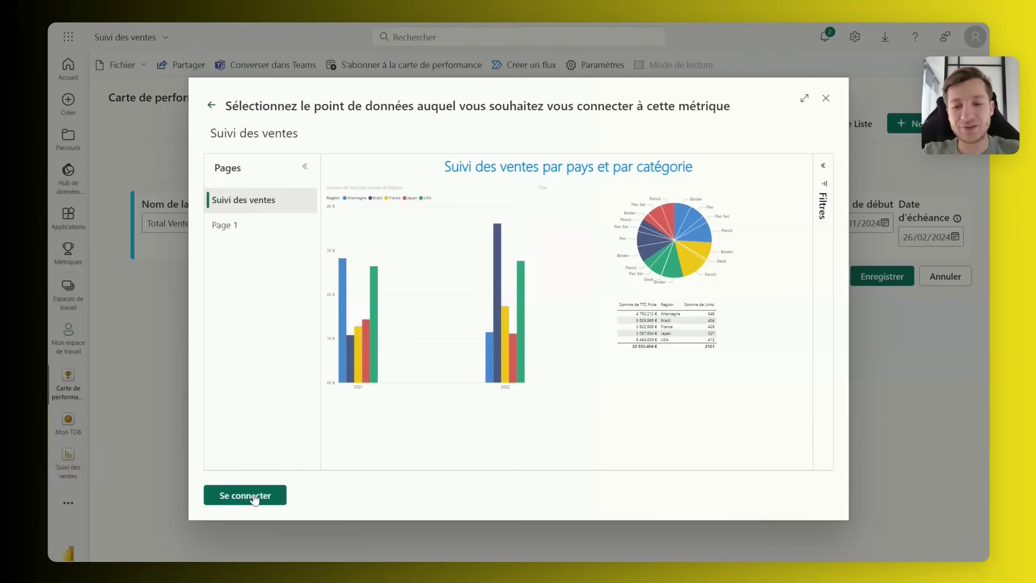
pyautogui.click(251, 495)
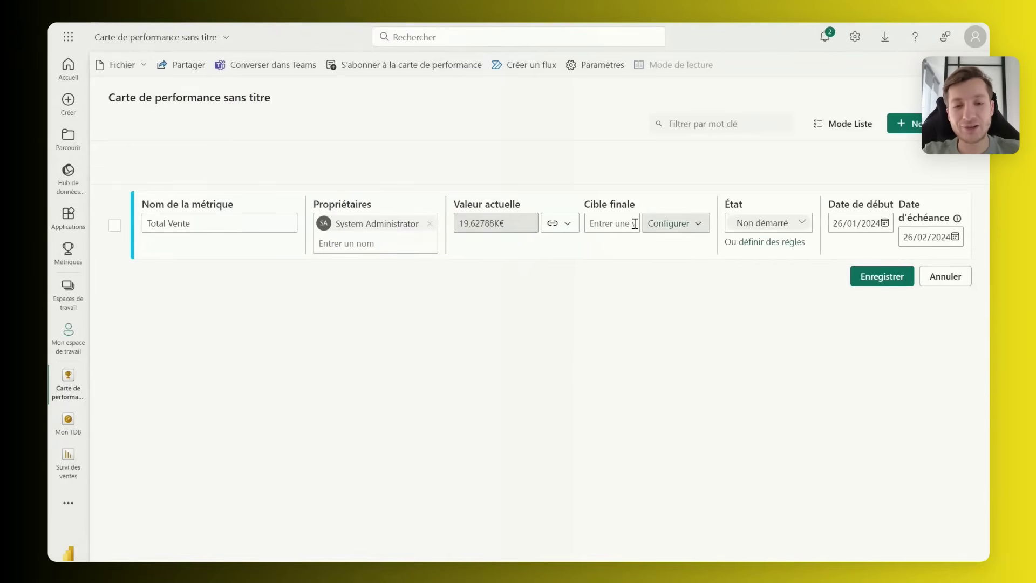
# Step: Format the metric value as a percentage and set its status to À risque
pyautogui.click(613, 223)
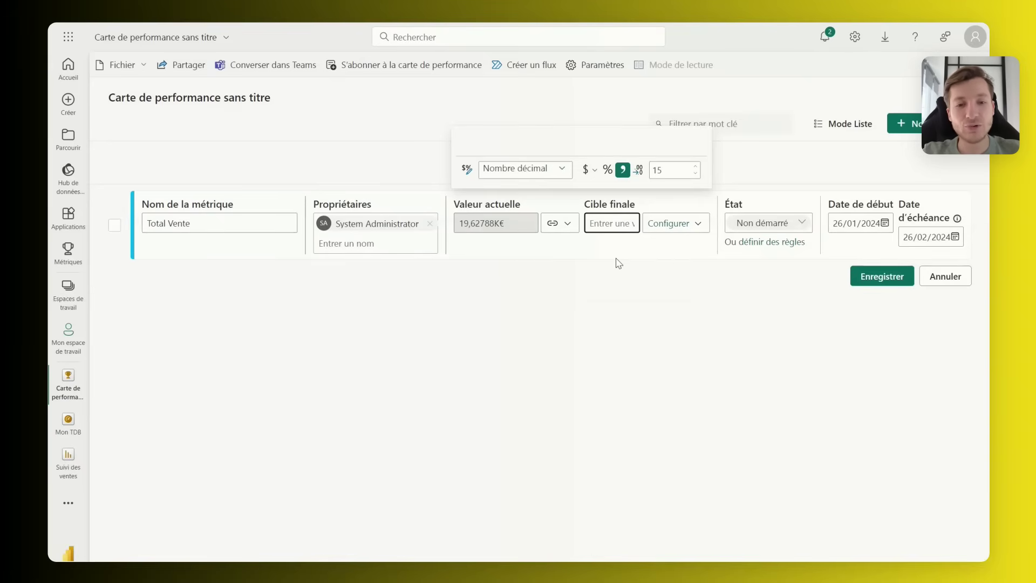
pyautogui.click(608, 170)
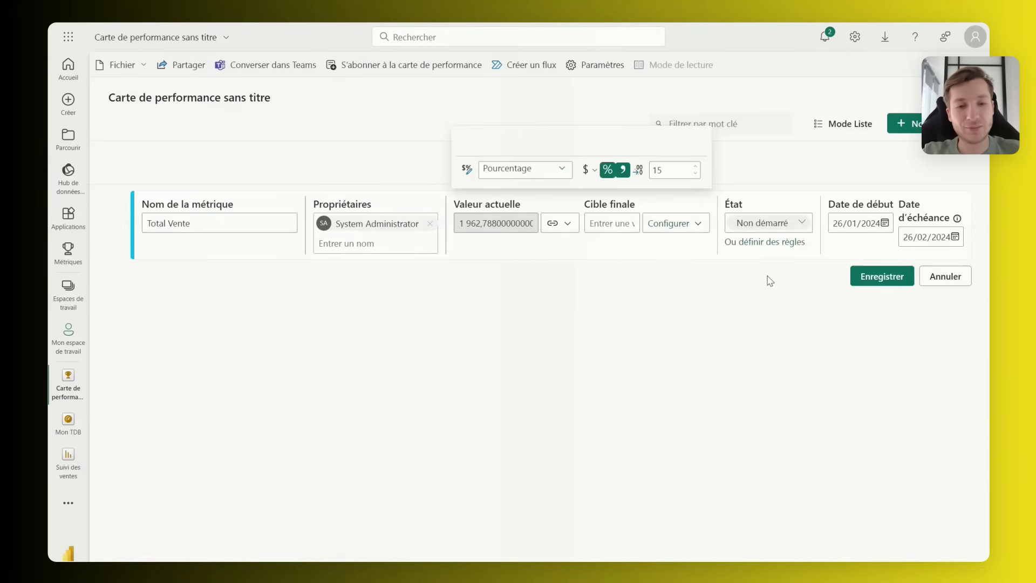
pyautogui.click(769, 223)
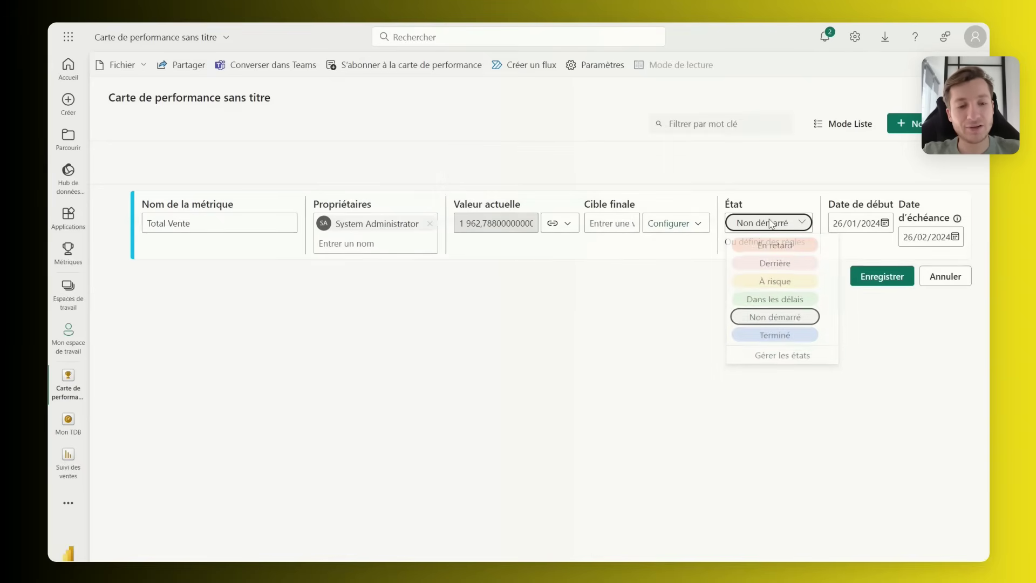
pyautogui.click(777, 285)
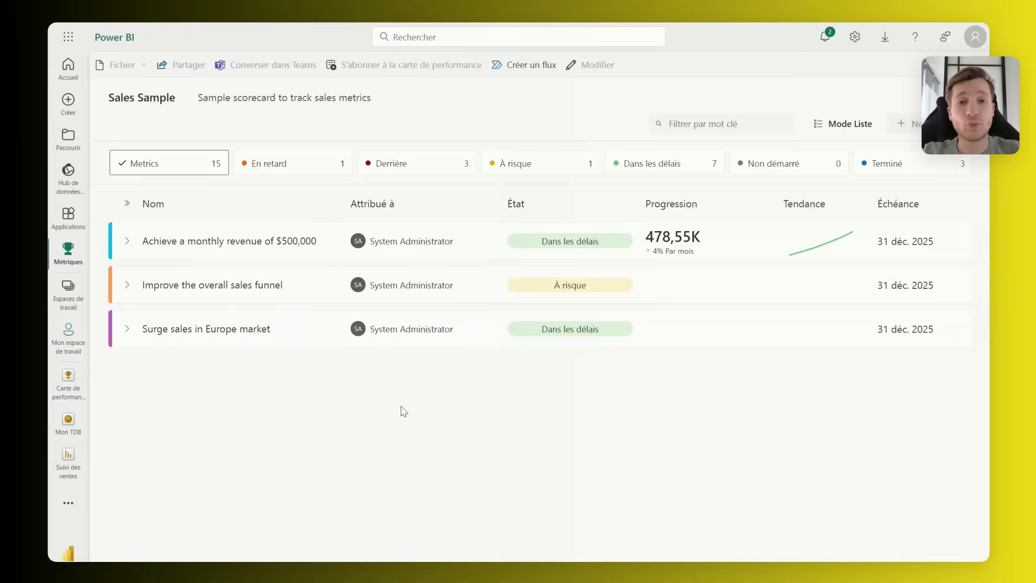
# Step: Expand the monthly revenue goal and sales funnel metrics, then review the sales cycle days details
pyautogui.click(127, 240)
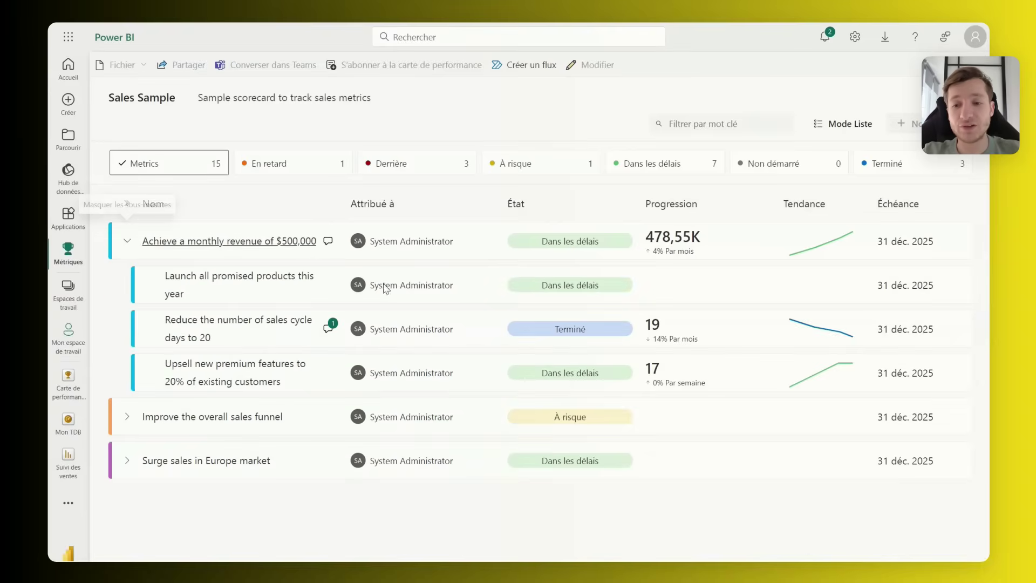
pyautogui.click(128, 416)
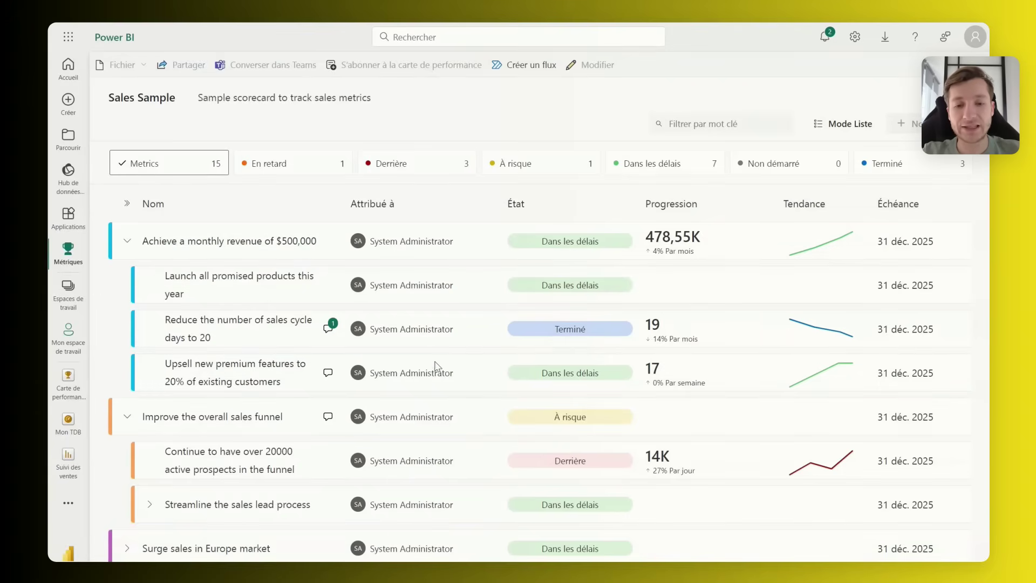
pyautogui.moveTo(242, 329)
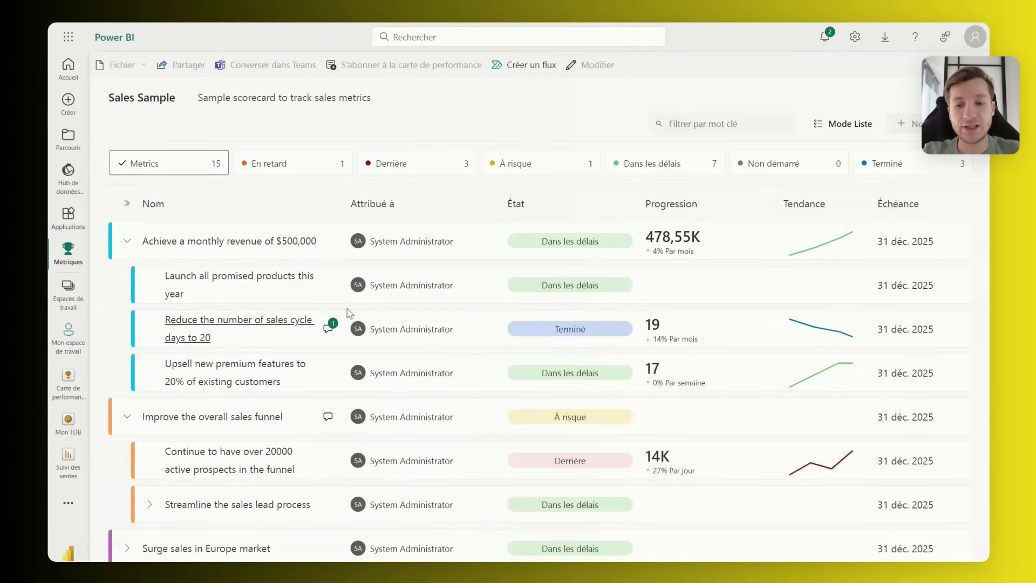
pyautogui.click(329, 331)
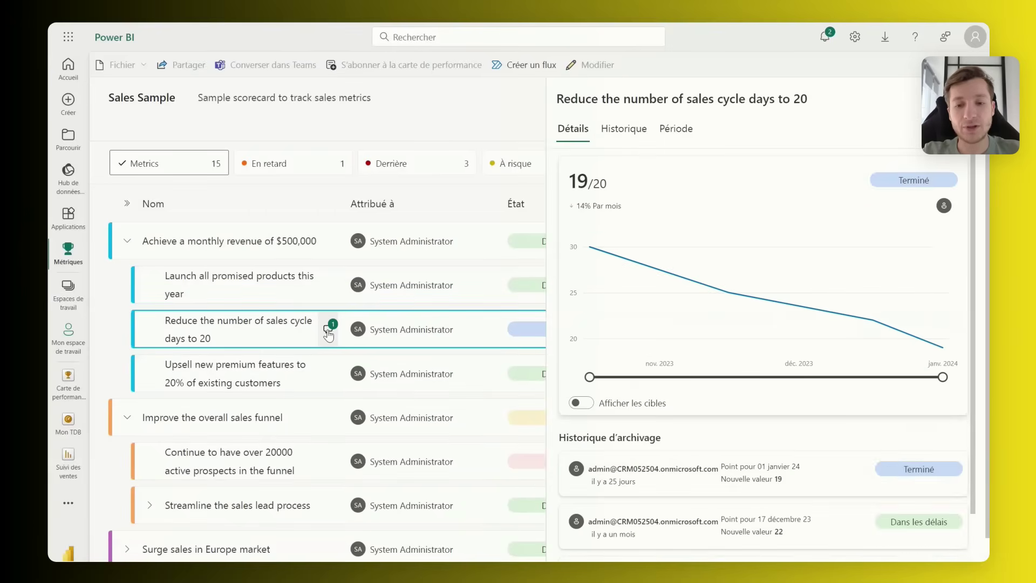
pyautogui.scroll(-2, 776, 524)
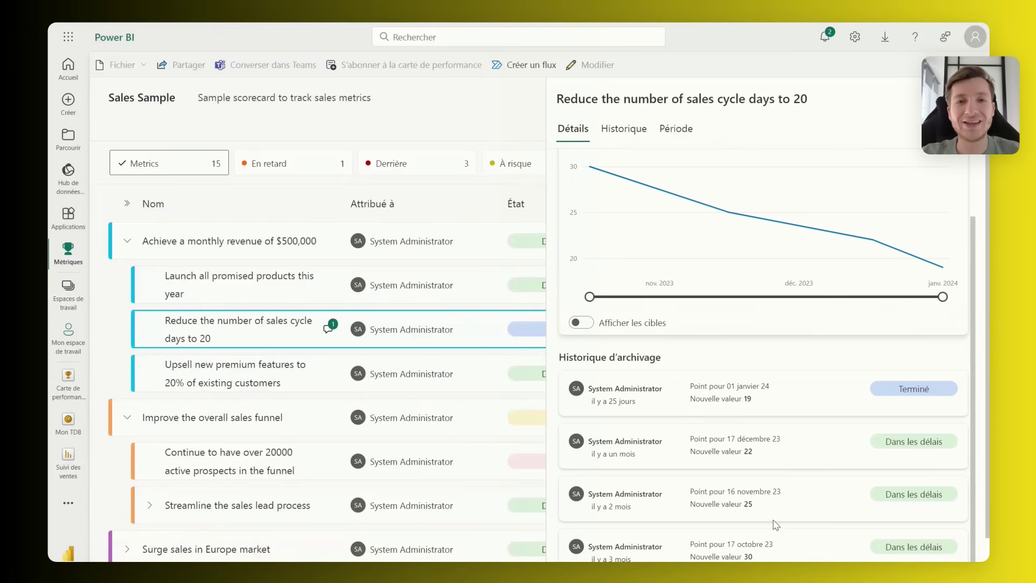
pyautogui.scroll(-1, 776, 525)
pyautogui.scroll(-1, 775, 523)
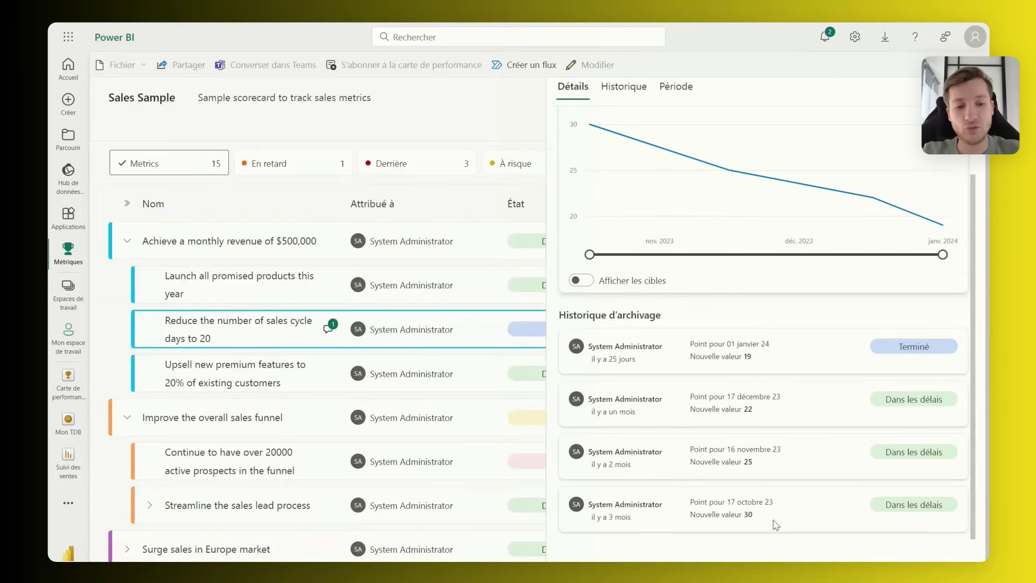
pyautogui.scroll(1, 776, 523)
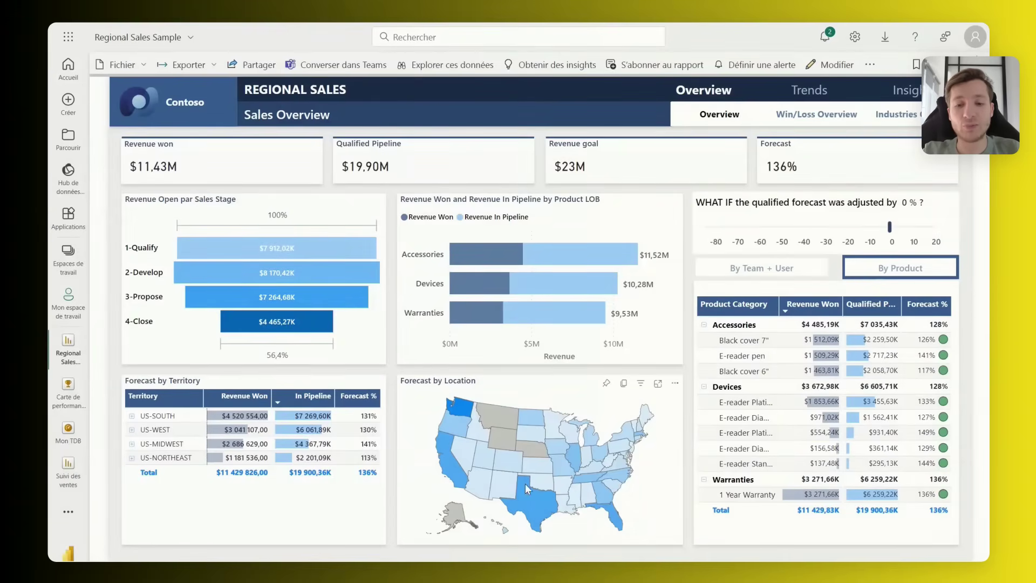
# Step: Filter the report to Texas and set the Win/Loss key influencers to analyse Status Lost
pyautogui.moveTo(539, 458)
pyautogui.click(532, 494)
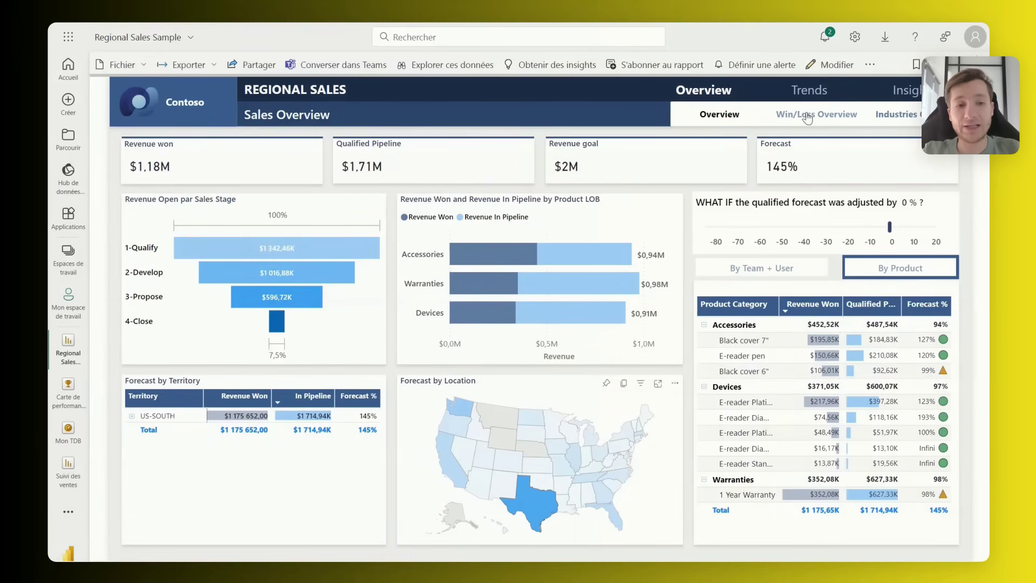
pyautogui.click(809, 90)
pyautogui.click(911, 92)
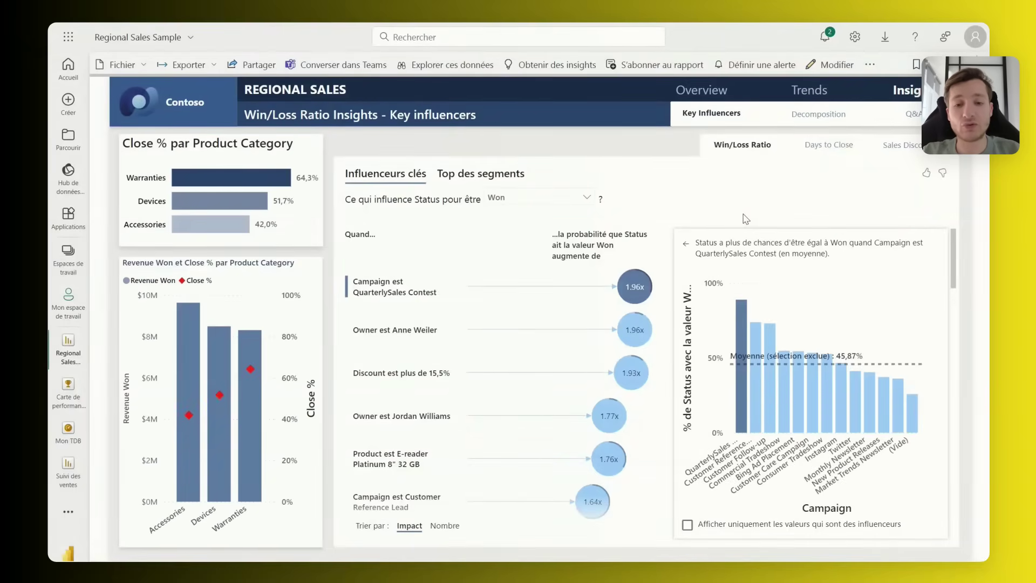
pyautogui.click(563, 200)
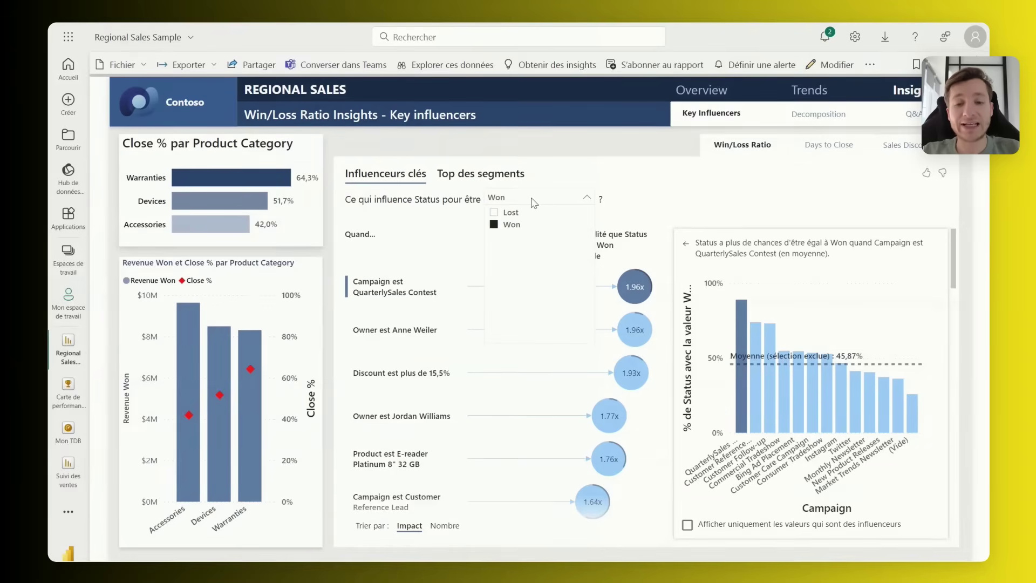
pyautogui.click(510, 213)
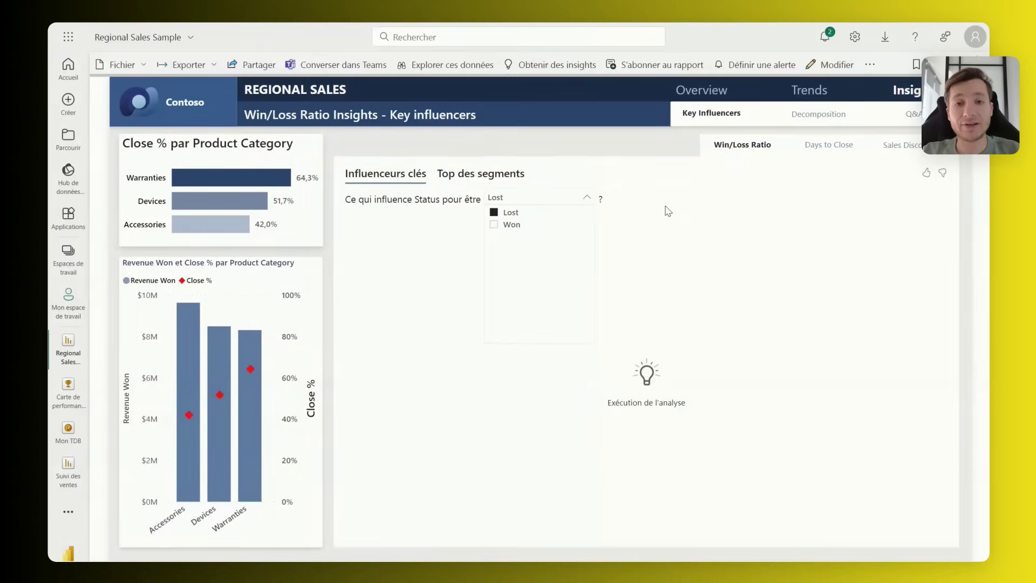